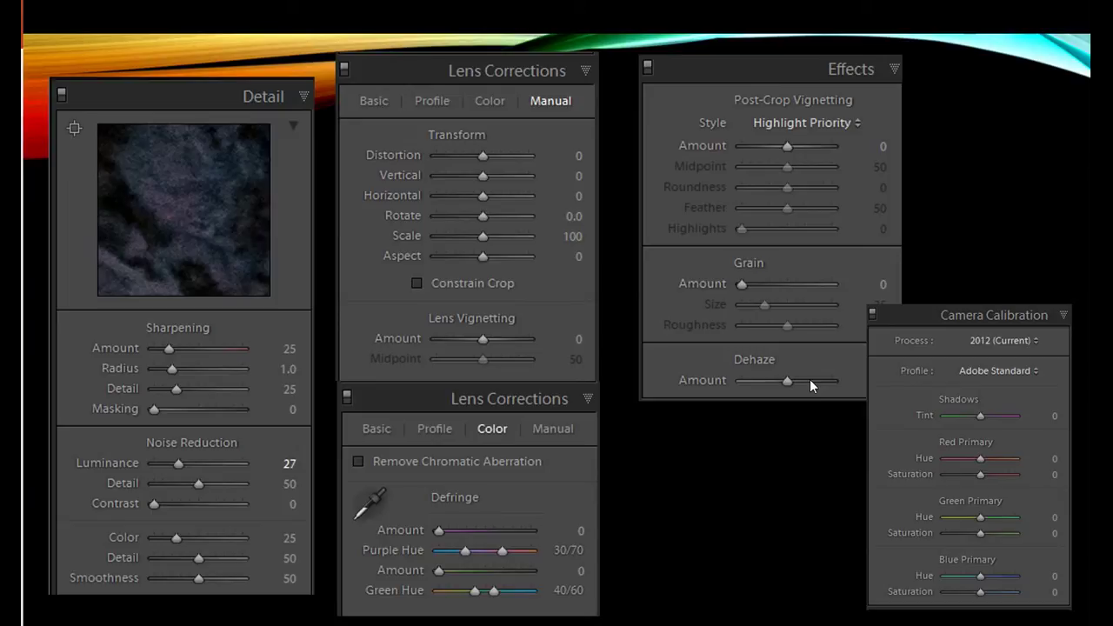
click(809, 380)
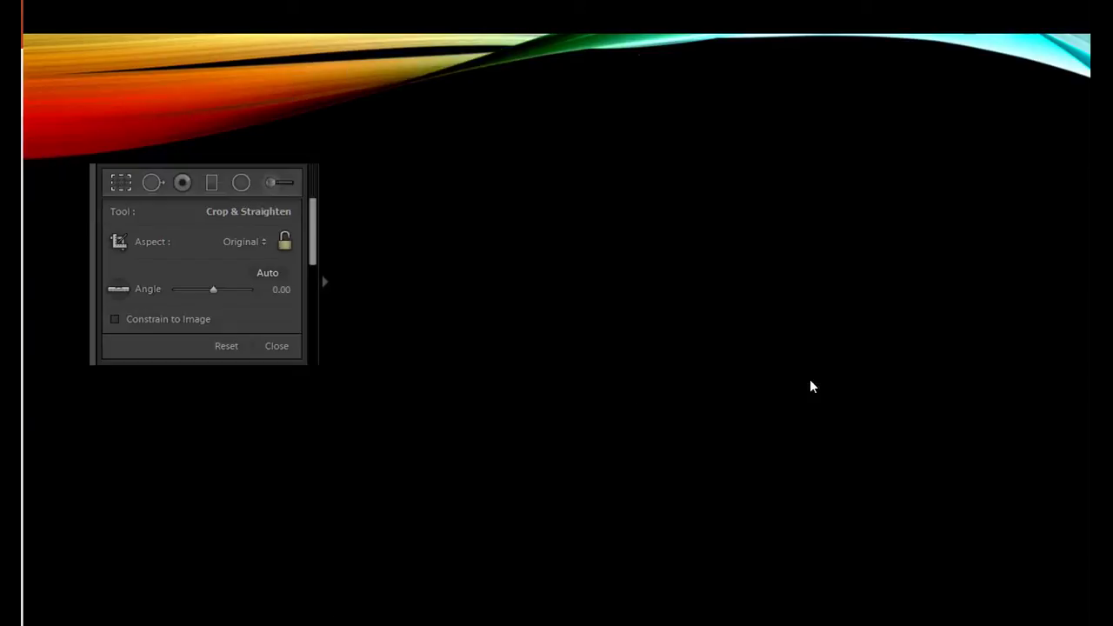
click(809, 380)
click(809, 379)
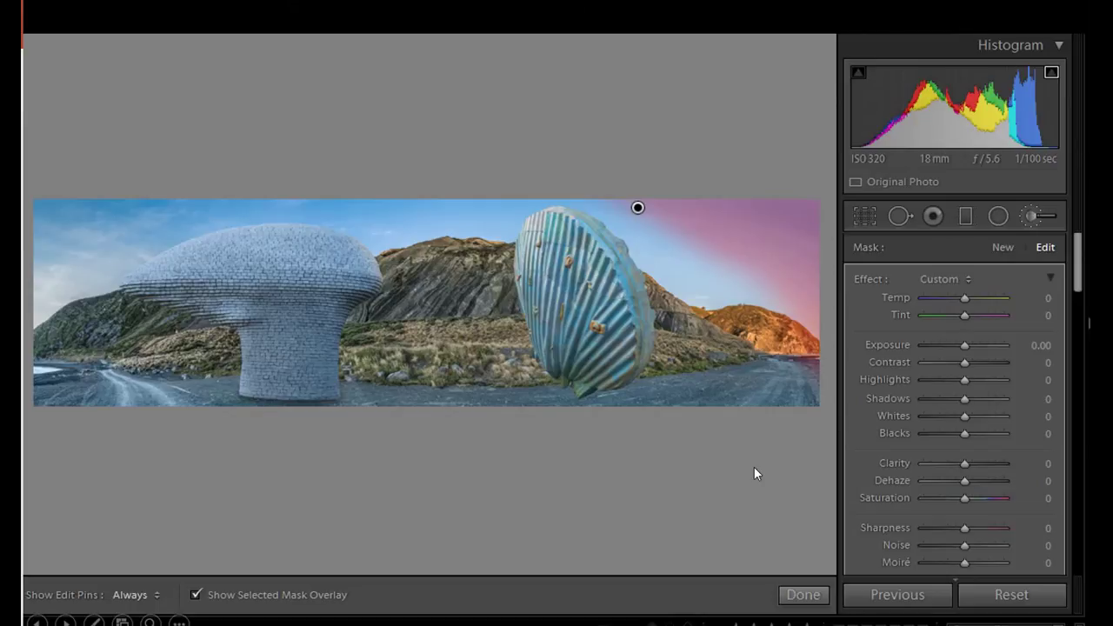
key(Right)
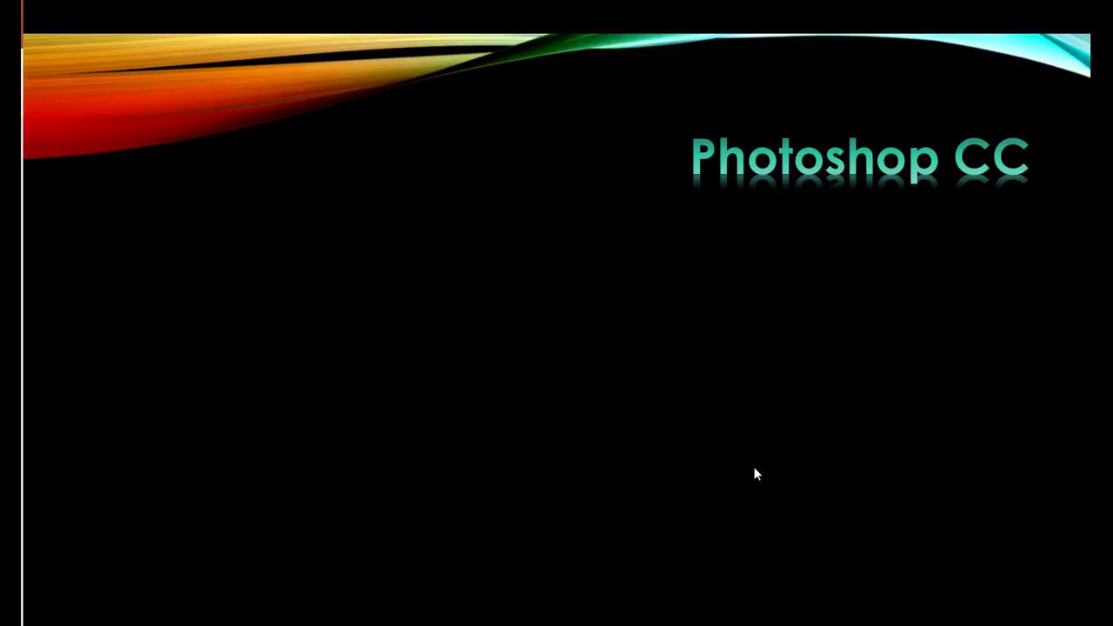
key(Right)
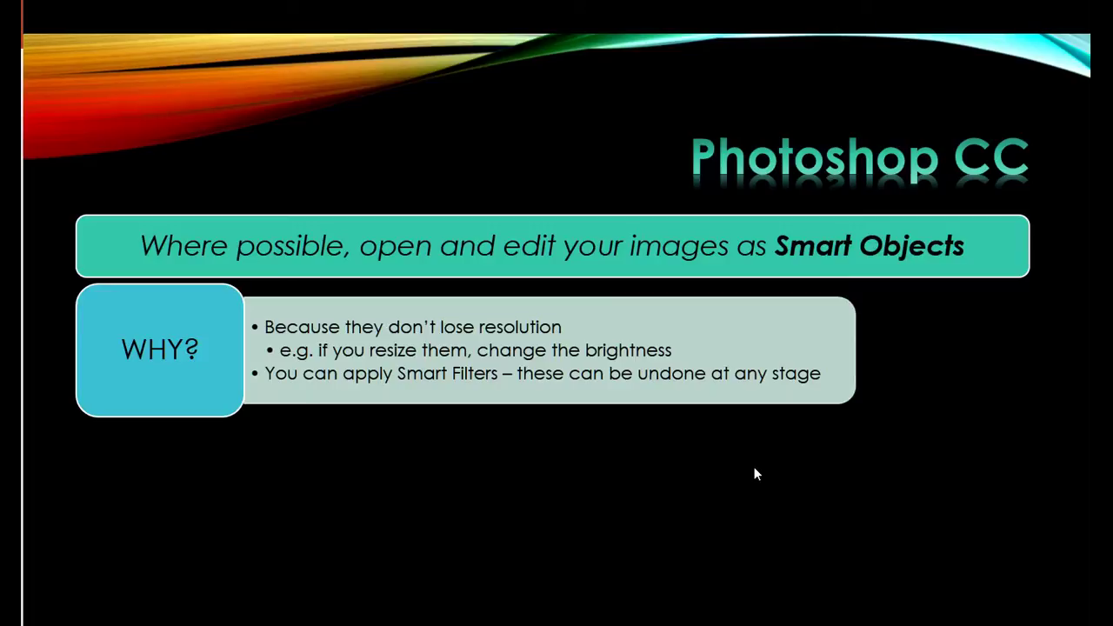
click(753, 468)
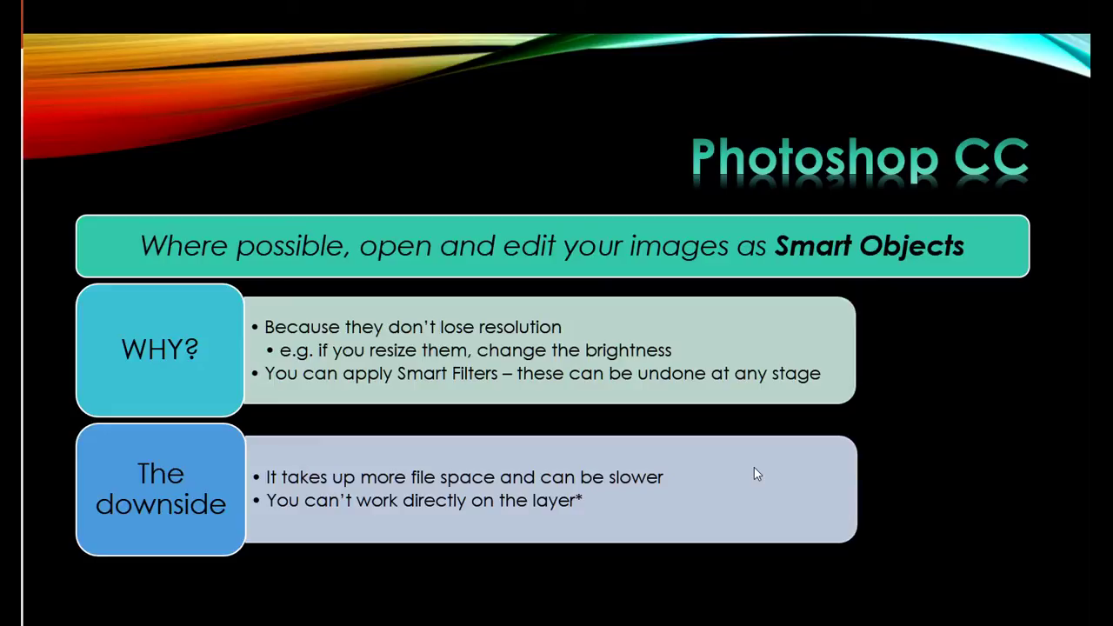
click(755, 473)
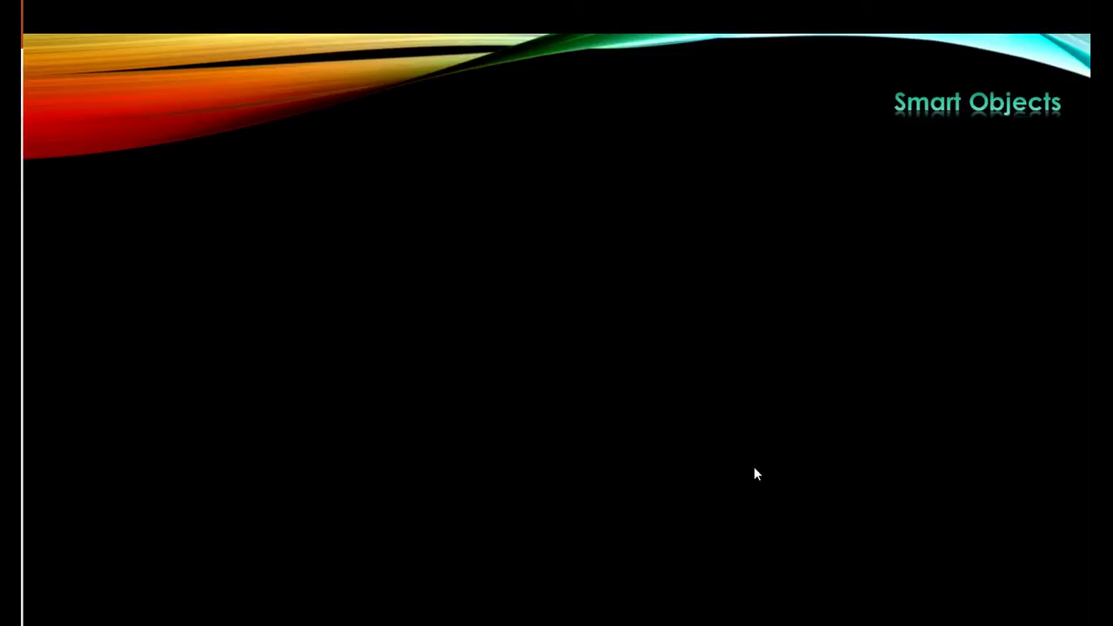
click(755, 474)
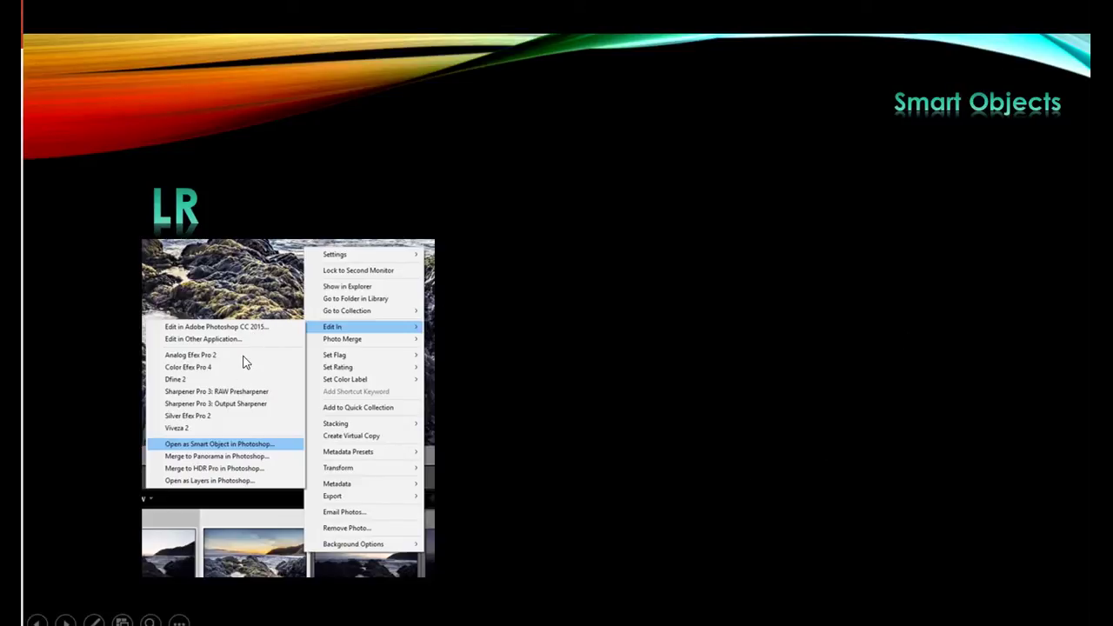
click(256, 421)
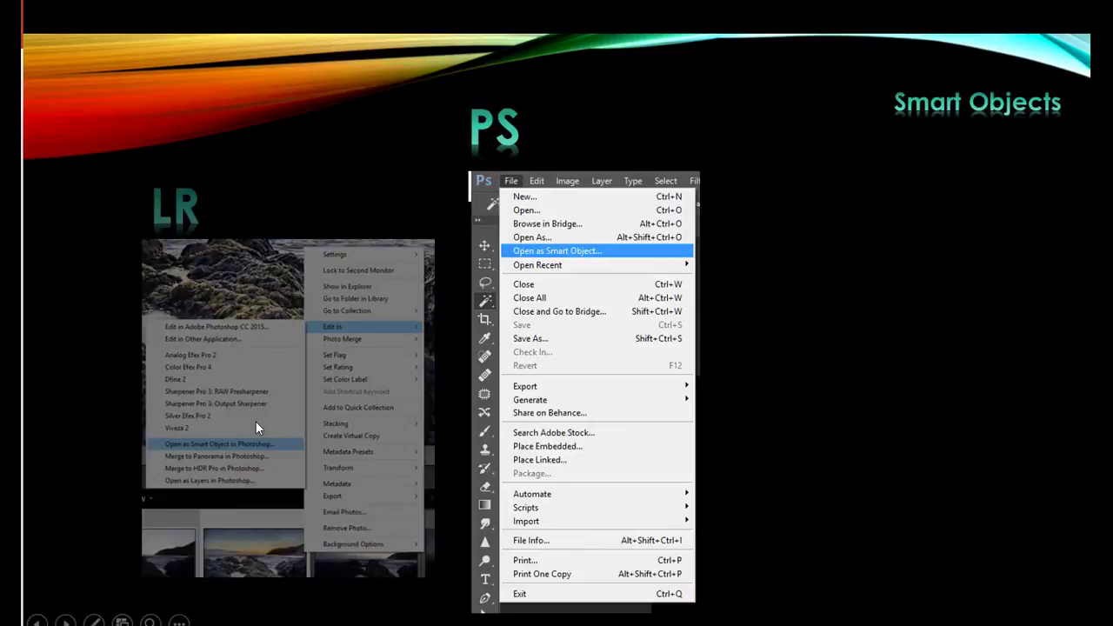
click(256, 421)
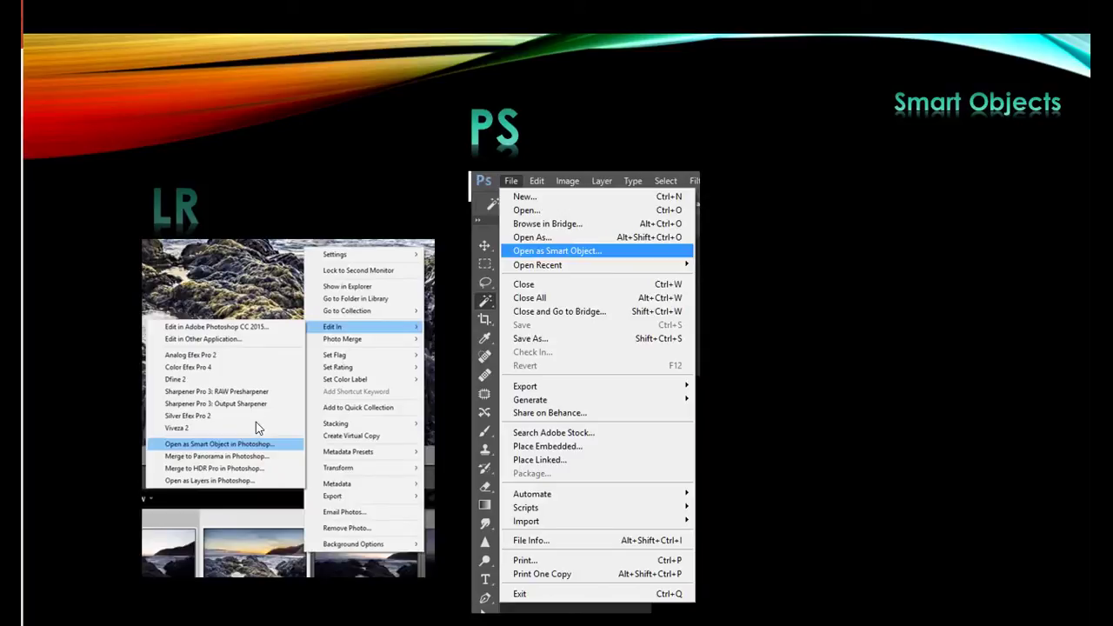
click(256, 422)
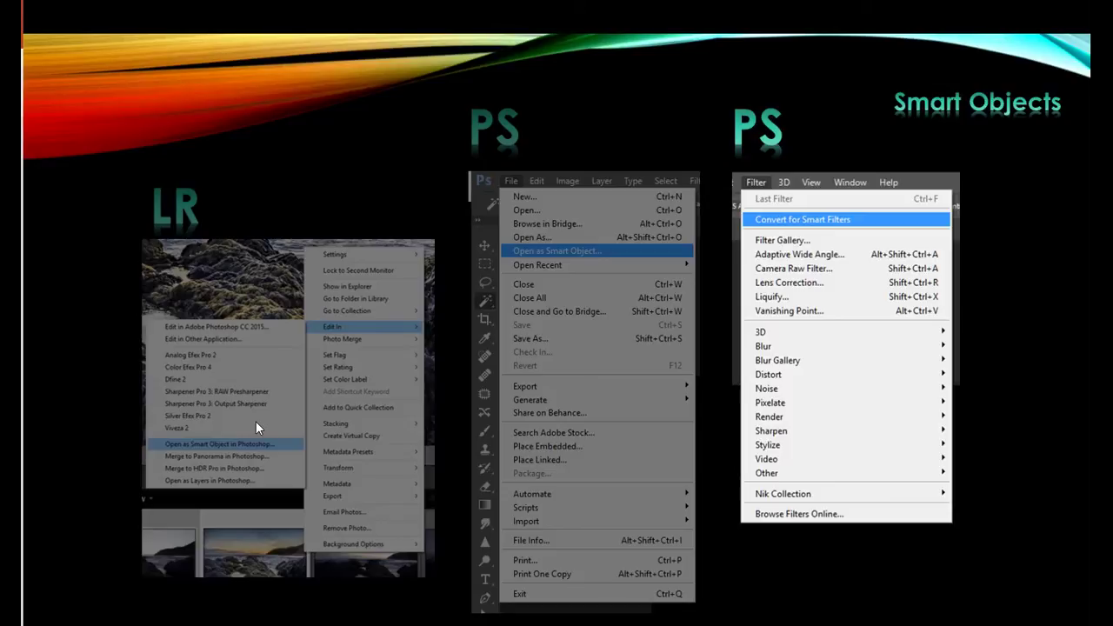
key(Right)
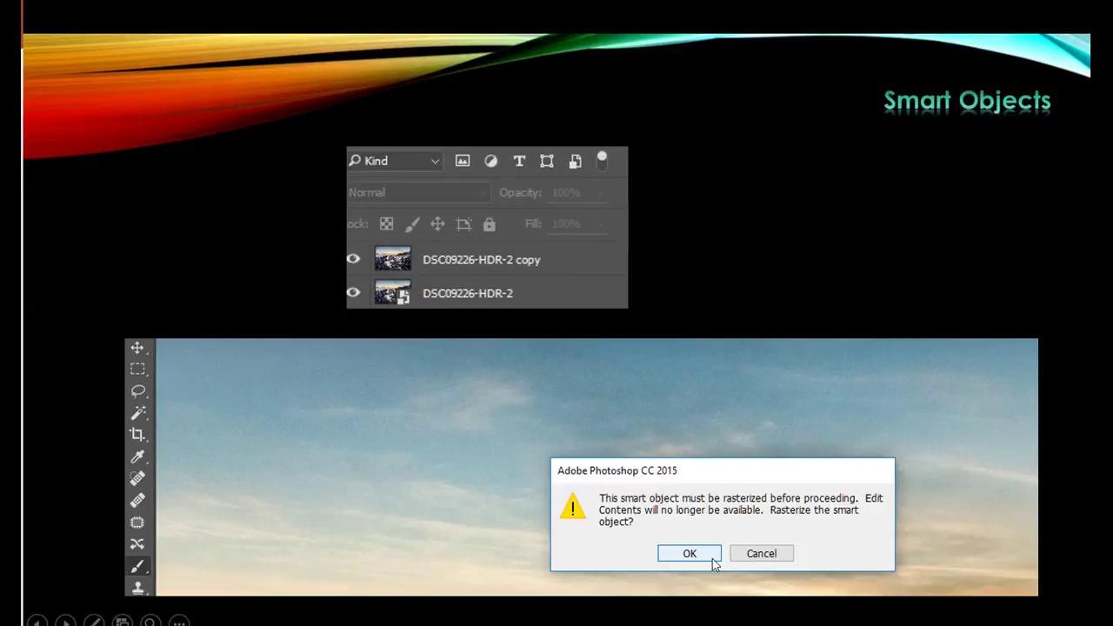
key(Right)
key(Left)
key(Right)
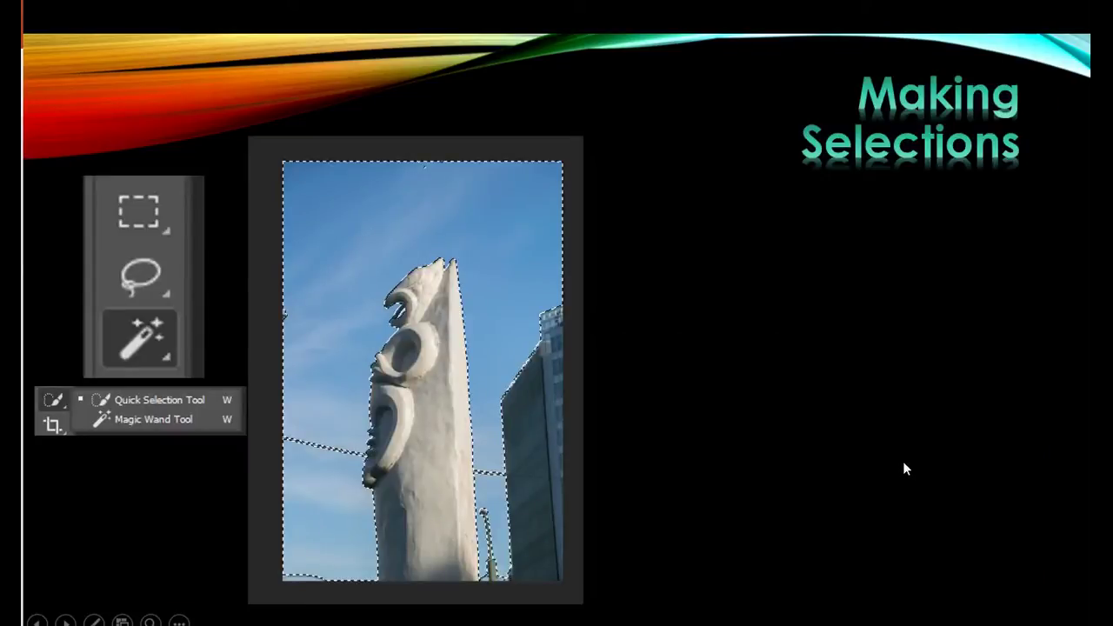
key(Left)
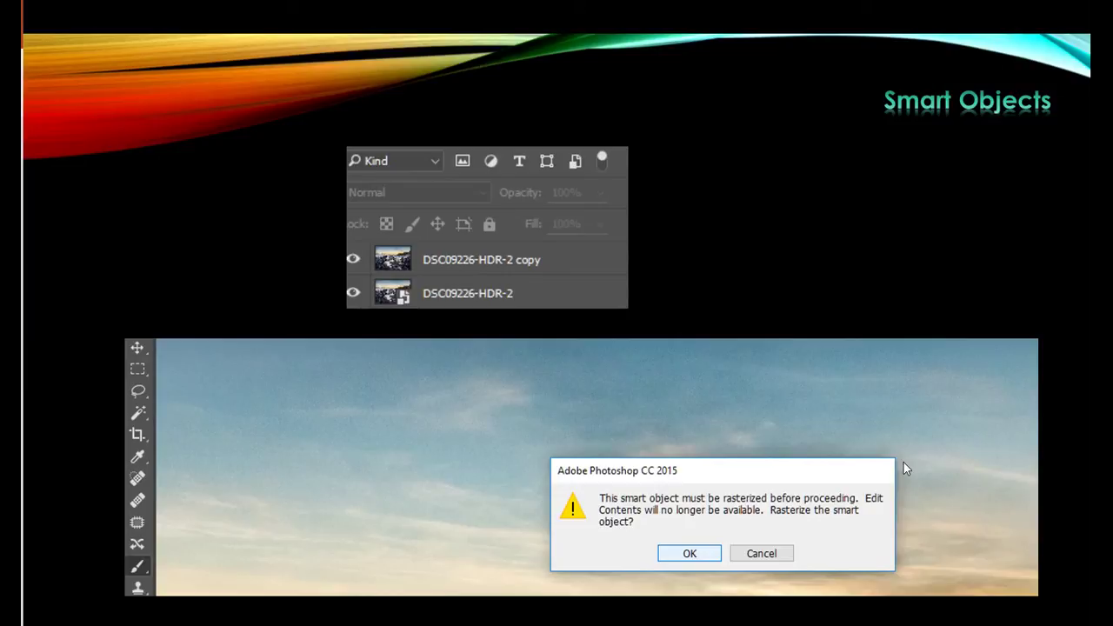
key(Right)
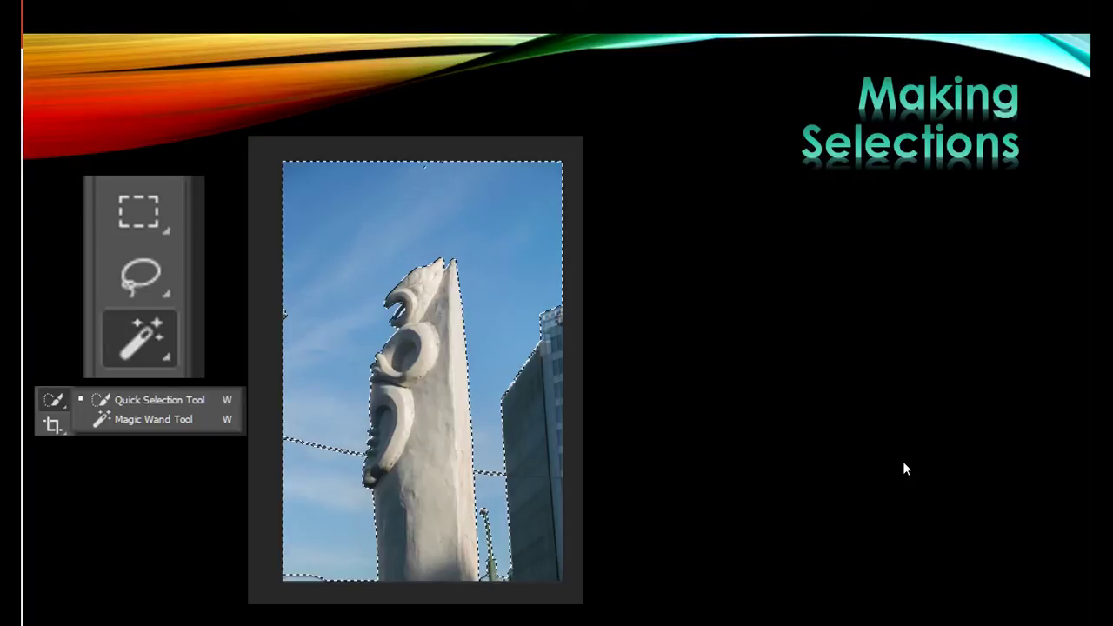
click(904, 470)
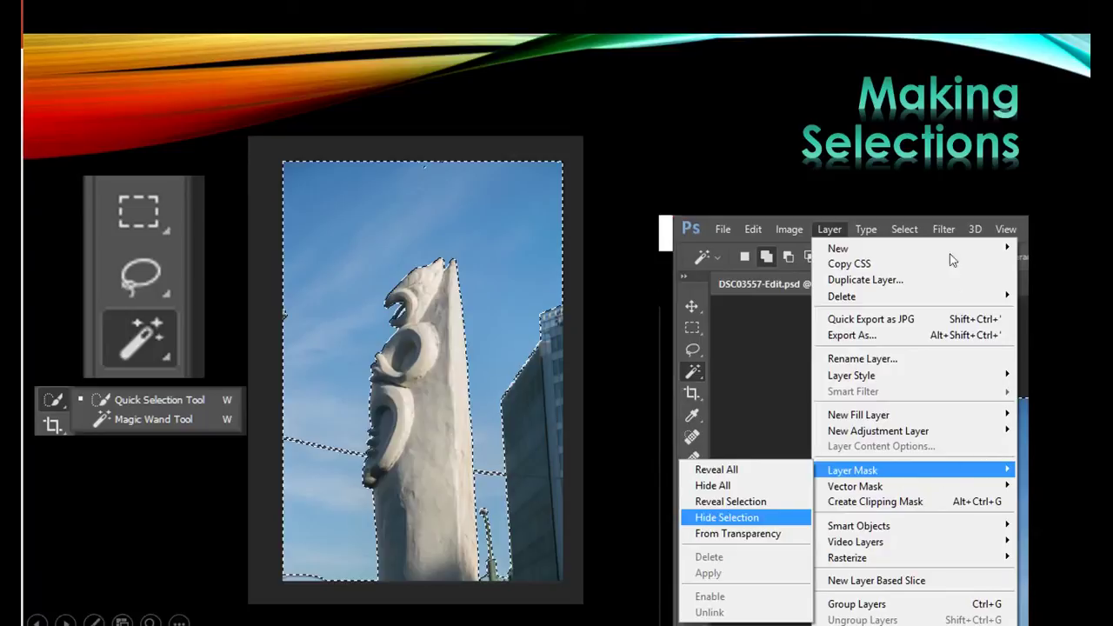
click(718, 540)
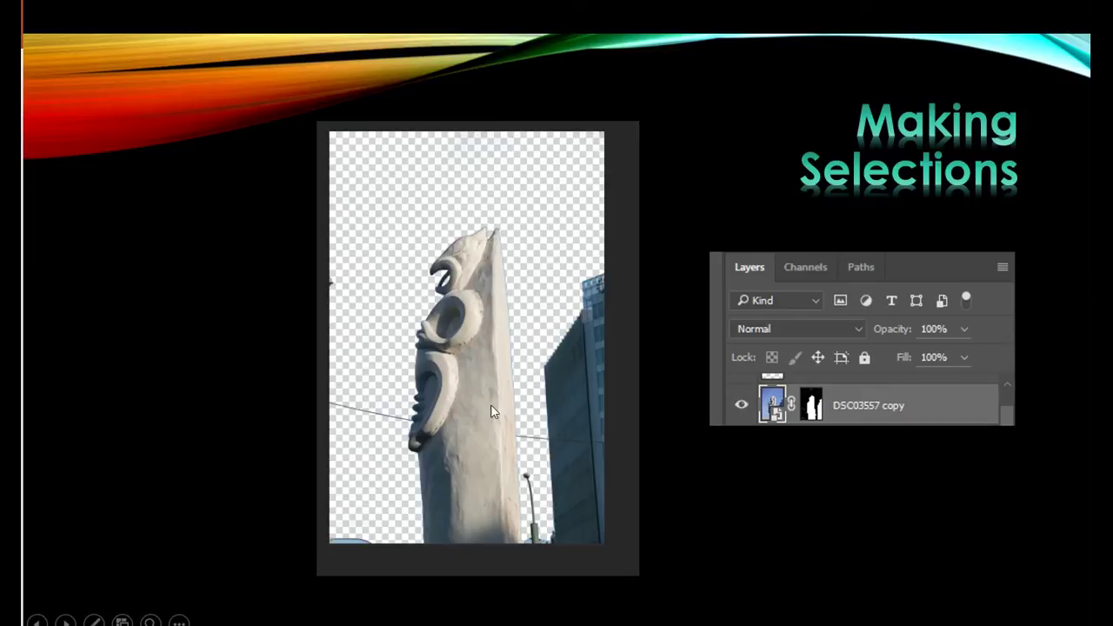
click(364, 594)
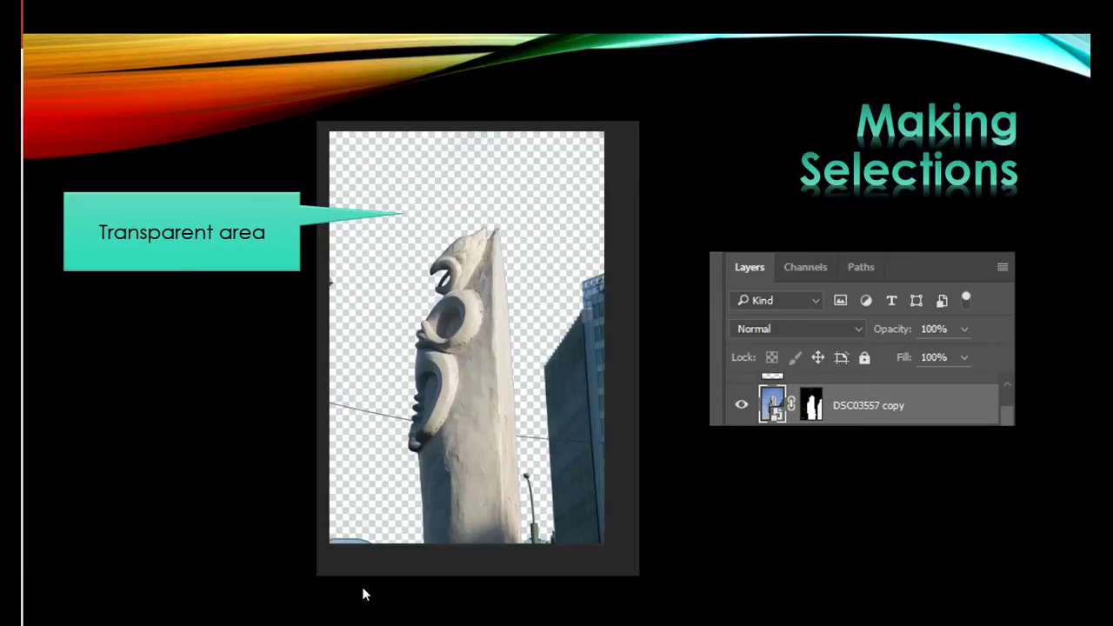
click(364, 593)
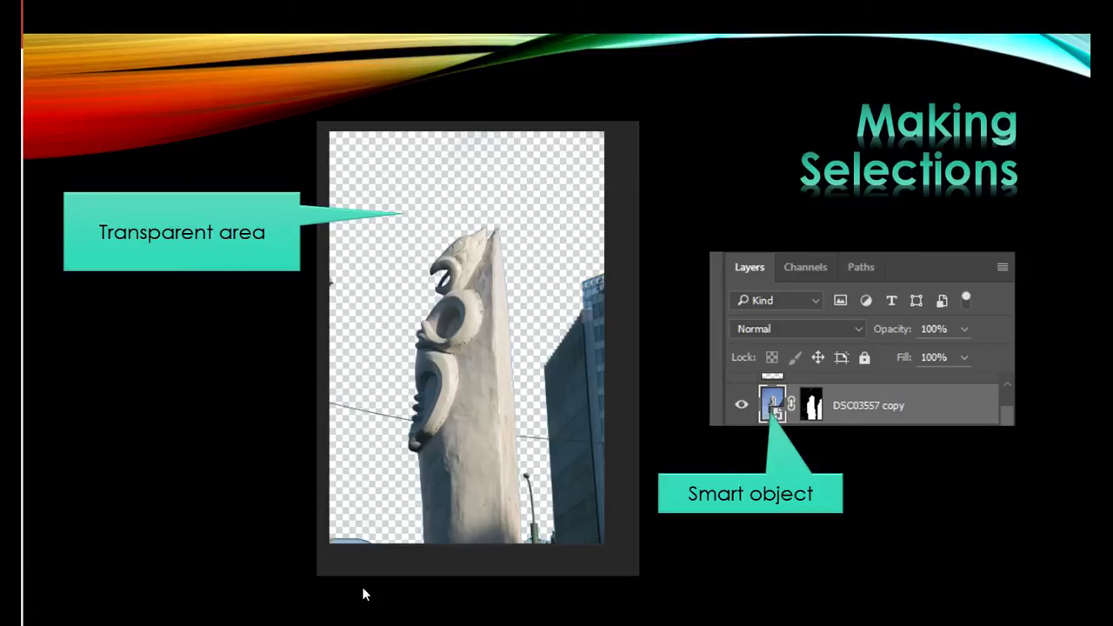
click(364, 593)
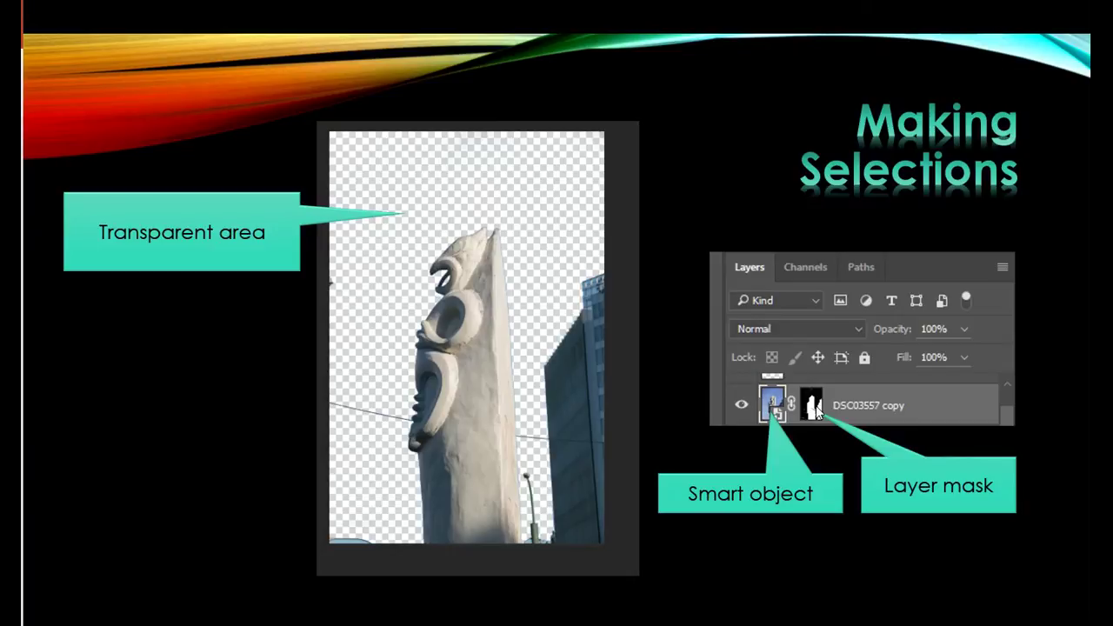
key(Right)
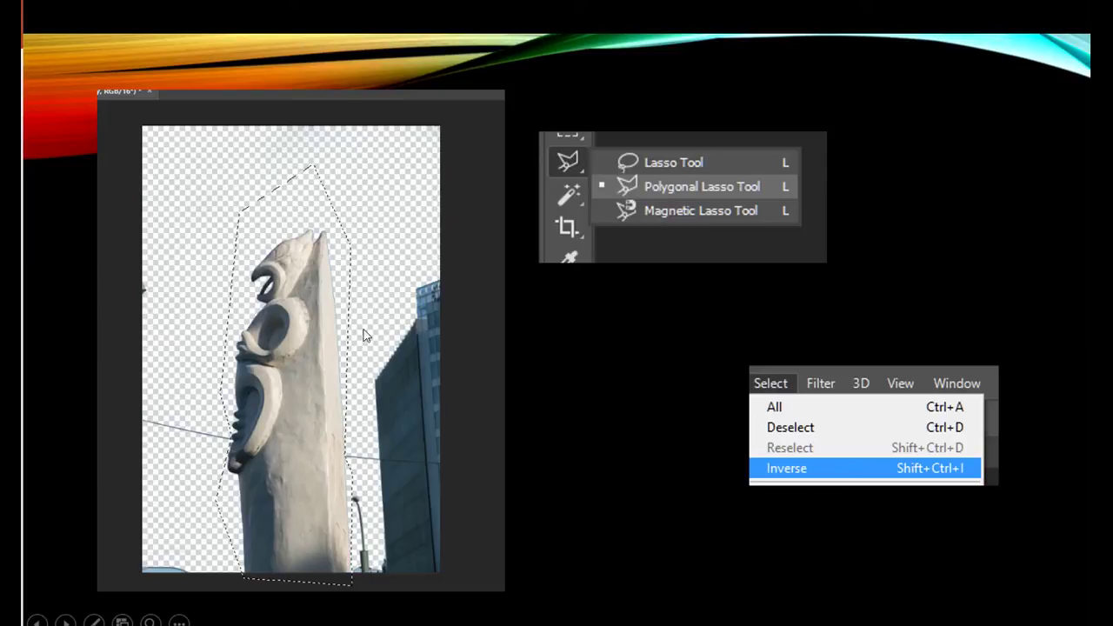
click(480, 425)
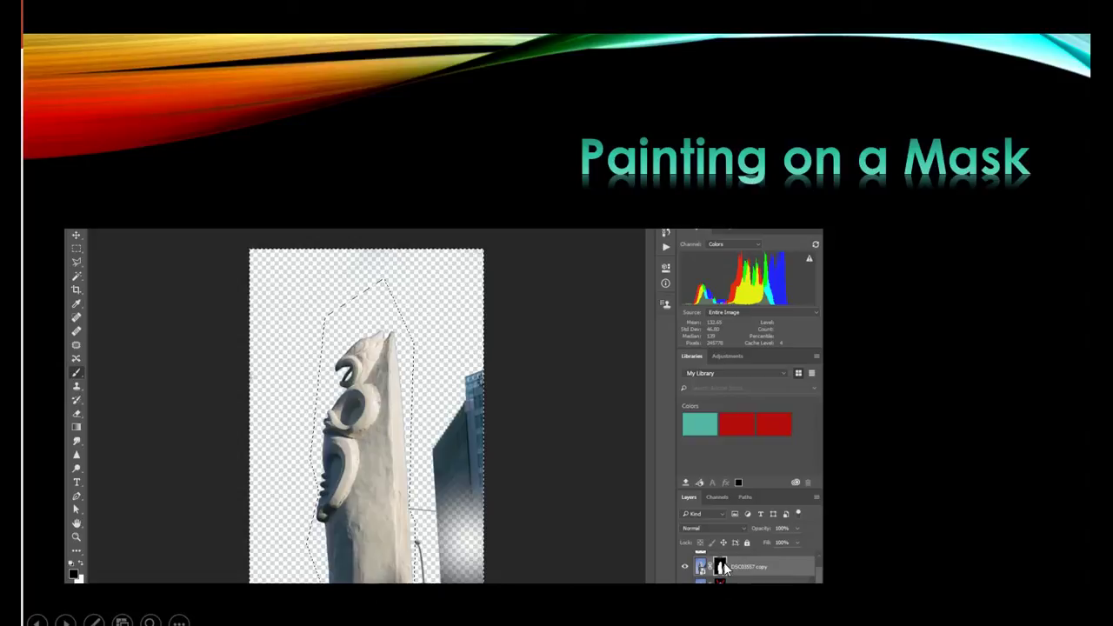
click(449, 507)
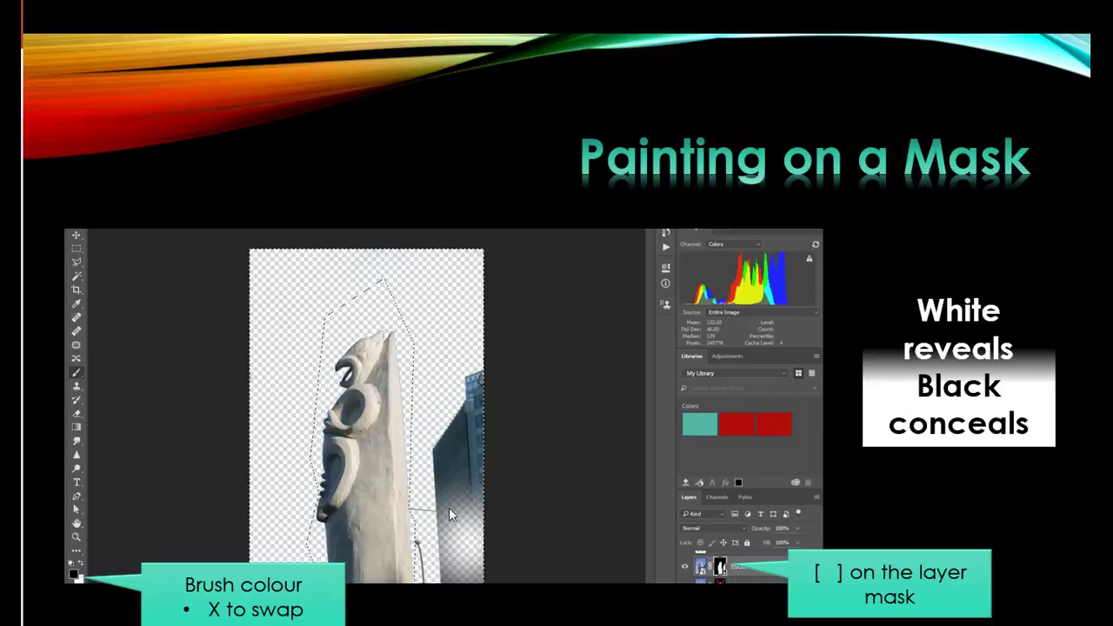
key(Right)
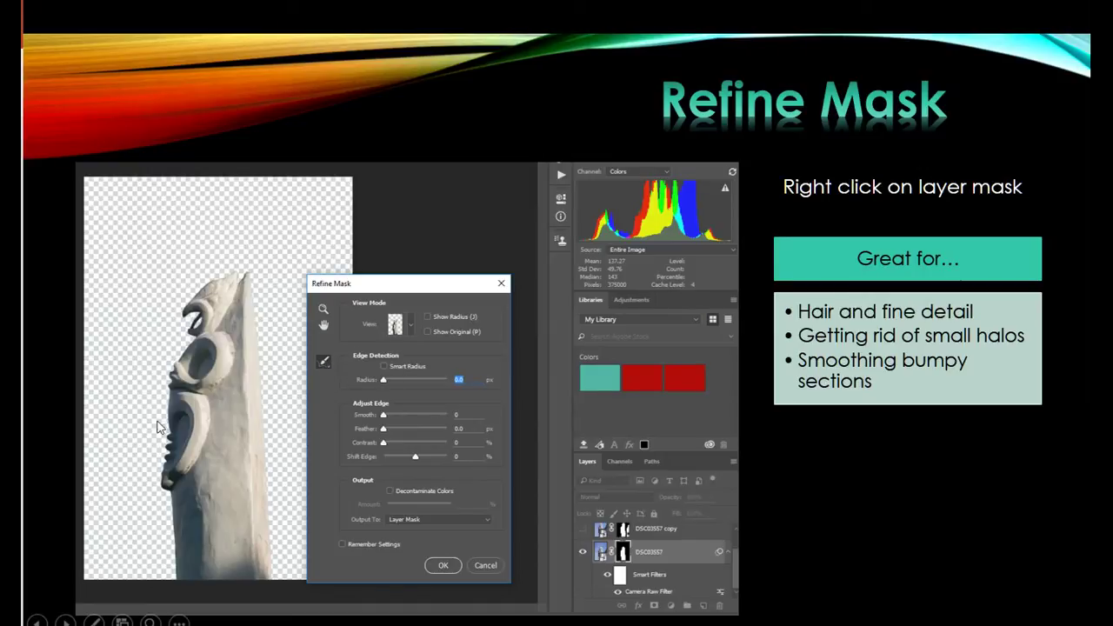
click(402, 352)
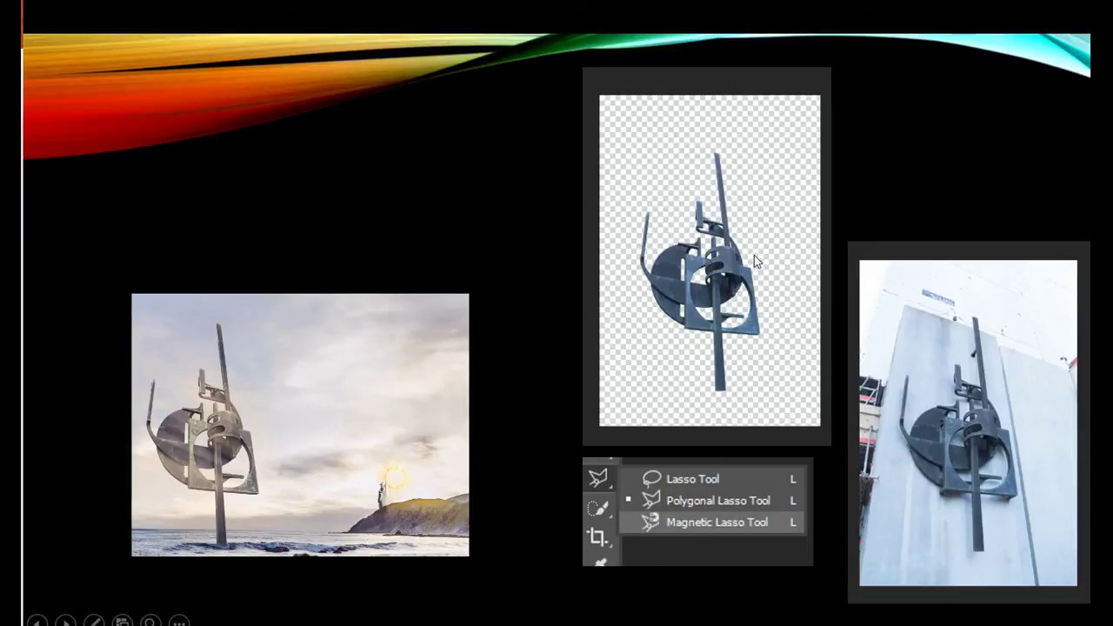
click(765, 341)
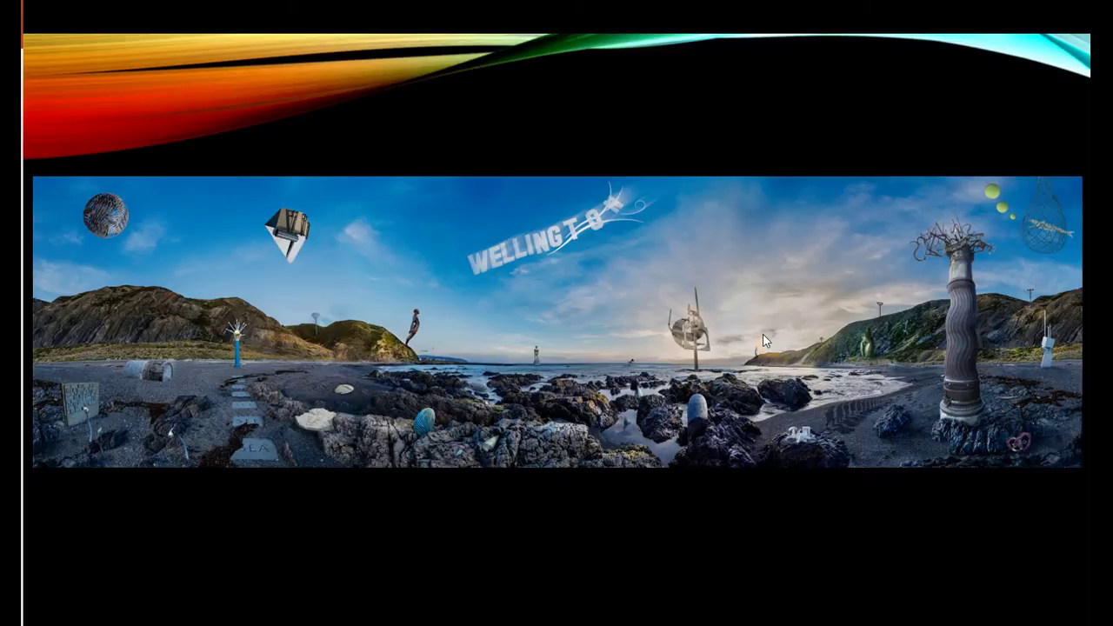
click(765, 341)
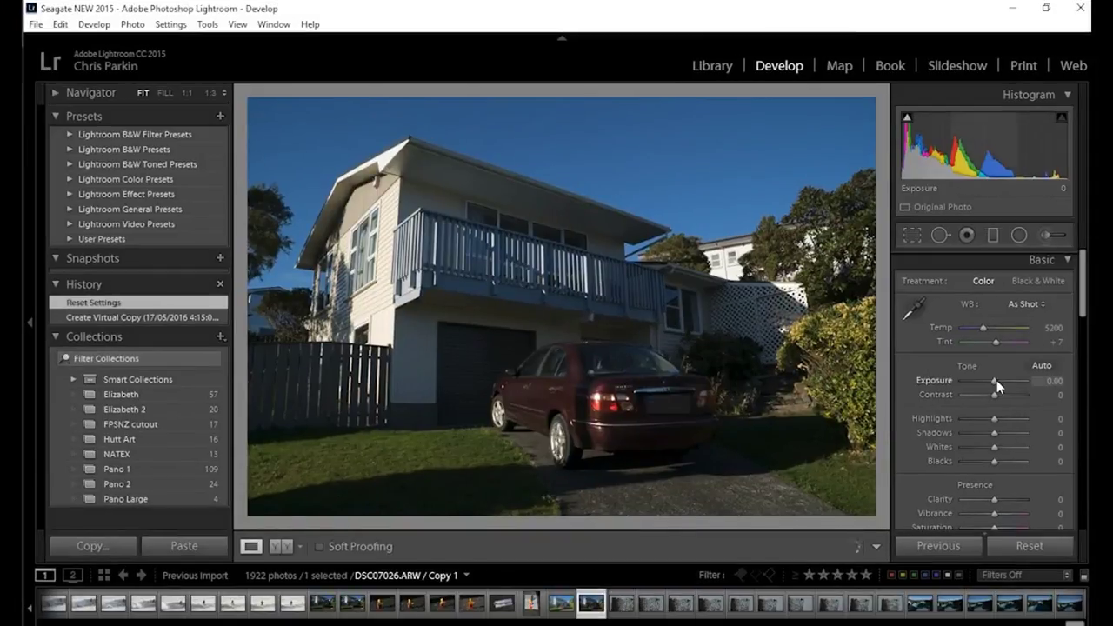
Set the house photo's exposure to +1.55, highlights to -100, shadows to +71, blacks to -43 and temperature to 6048, then inspect the tail light.
drag(986, 401, 1005, 380)
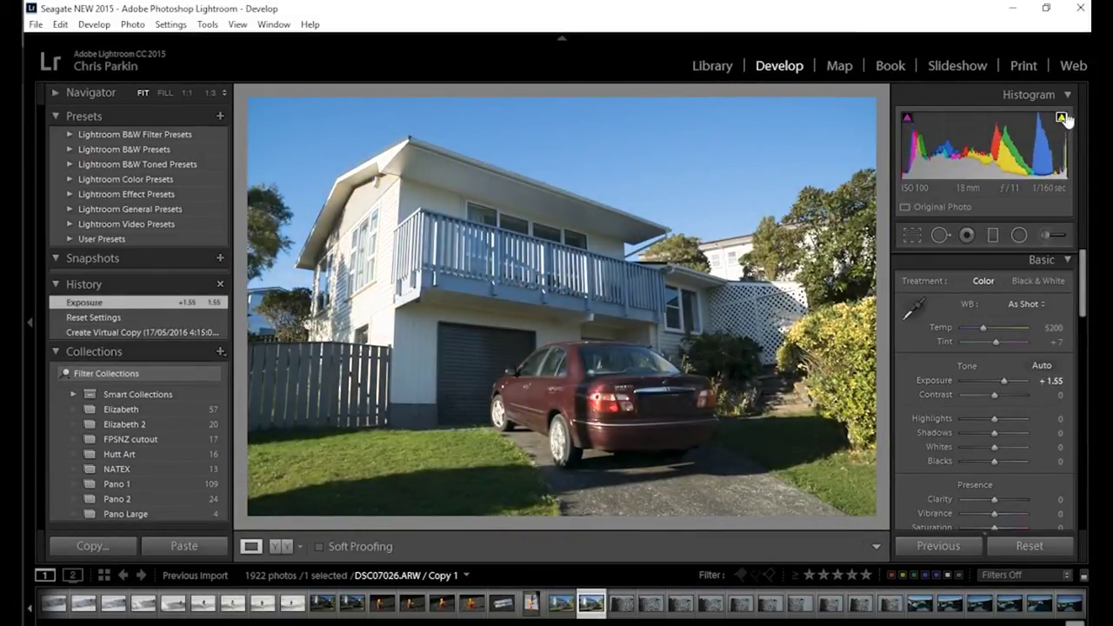
drag(994, 419, 980, 468)
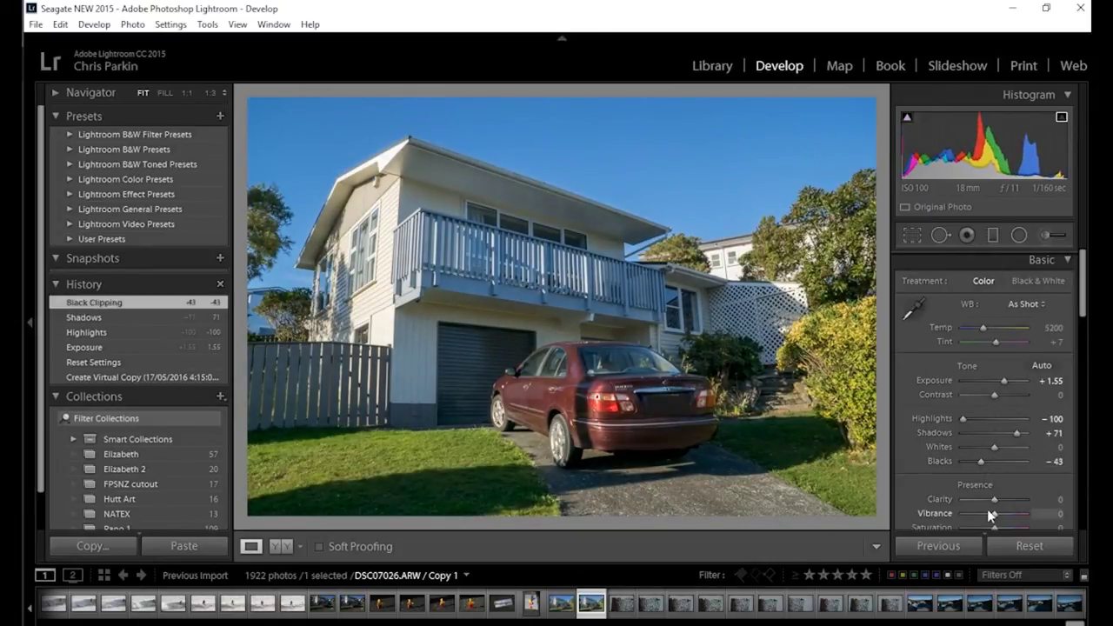
drag(988, 326, 993, 327)
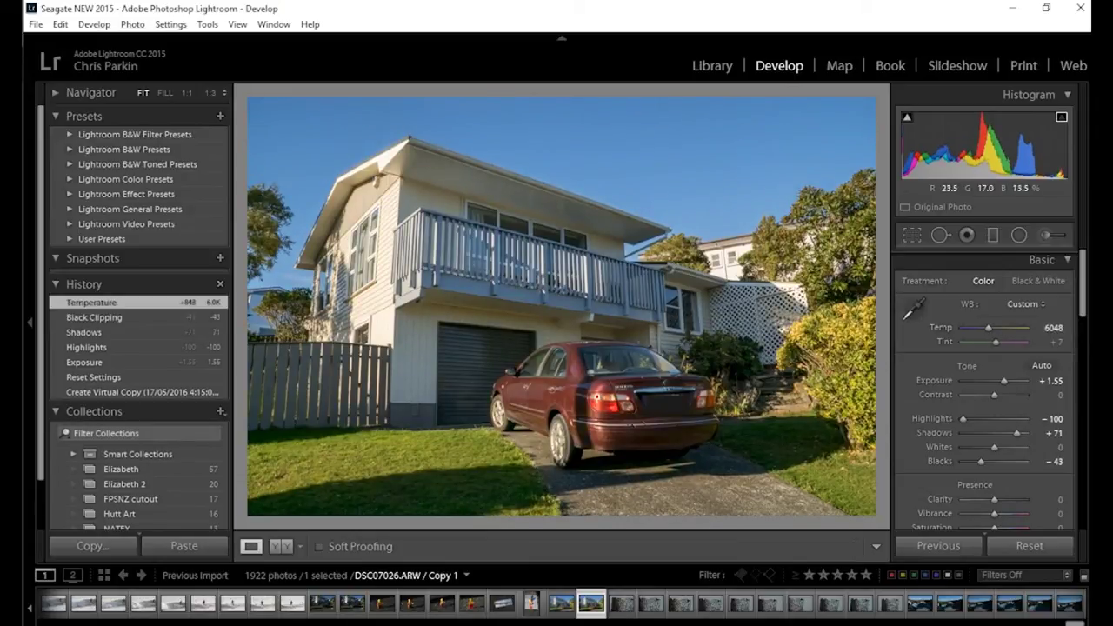
click(604, 395)
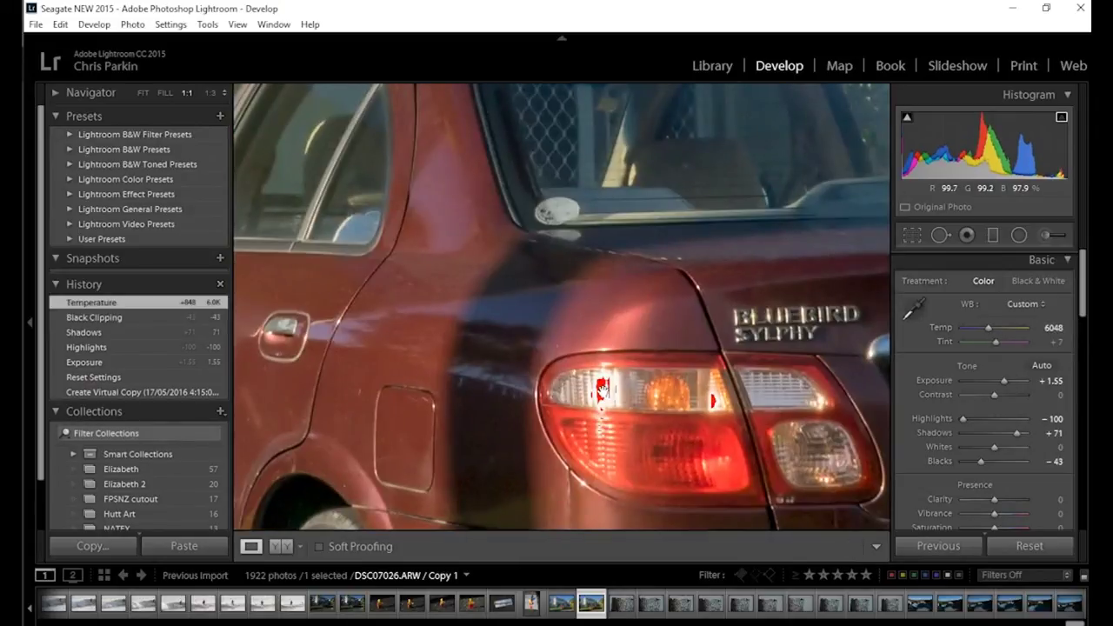
click(604, 395)
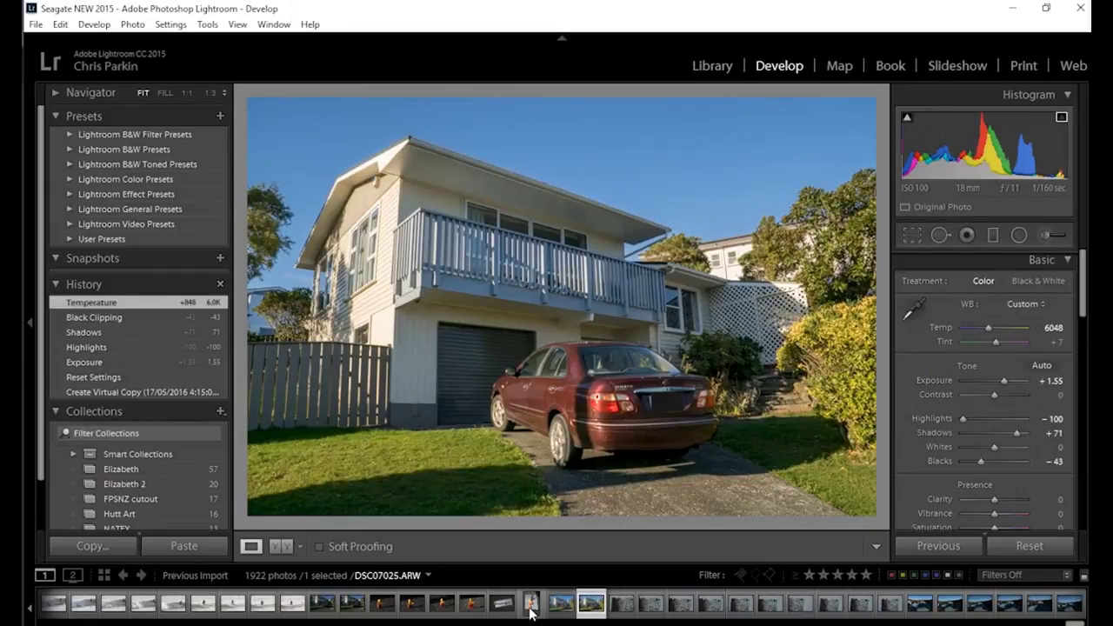
Synchronize the house photo's white balance and basic tone settings to the LEGO figure photo DSC07023.ARW and open that photo.
ctrl+click(471, 613)
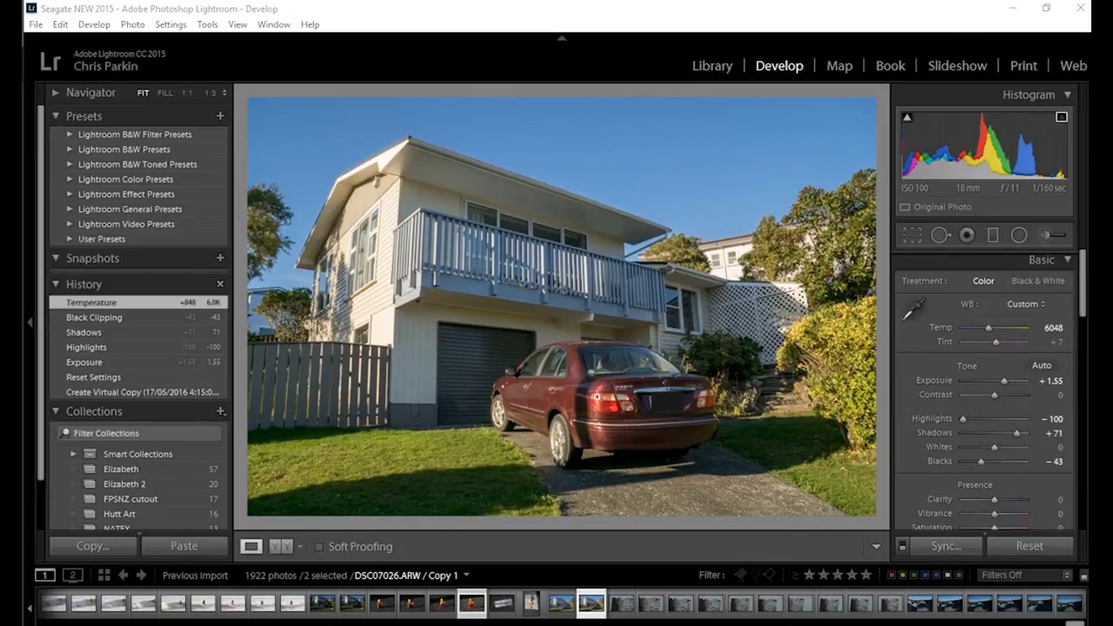
key(ctrl+shift+s)
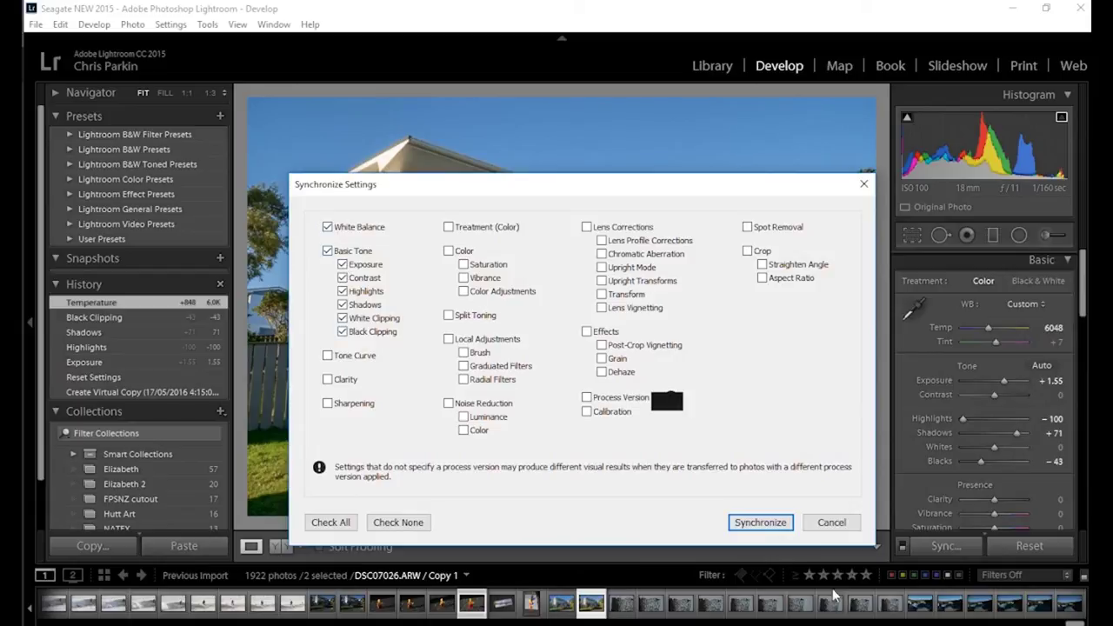
click(761, 522)
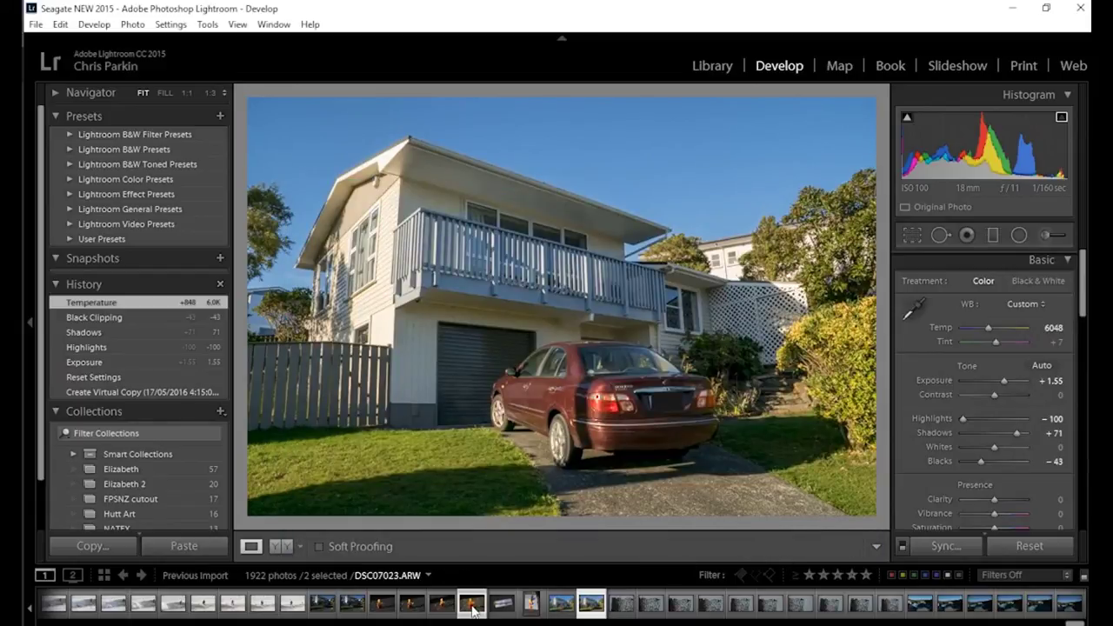
click(473, 607)
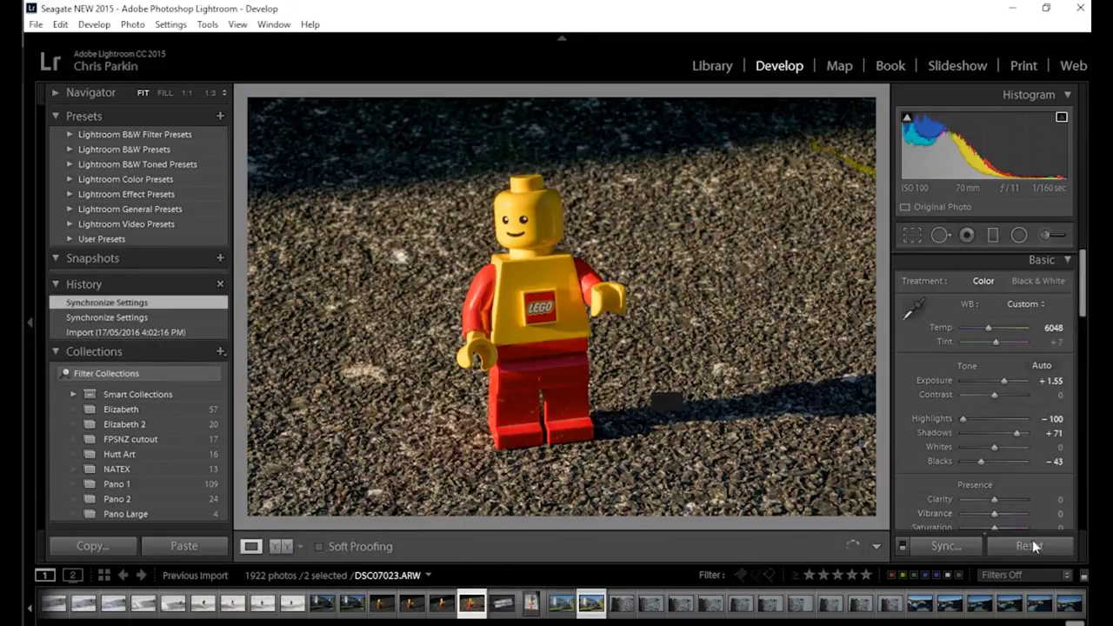
Create virtual copies of the two selected photos and reset the Develop settings of the LEGO figure's copy.
right_click(474, 608)
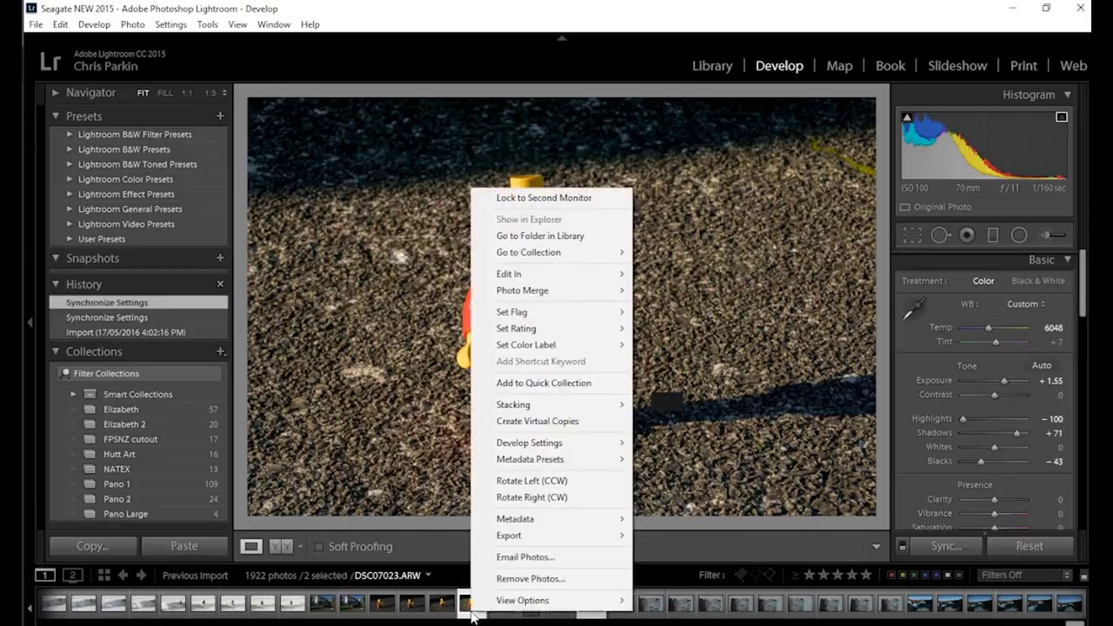
click(585, 420)
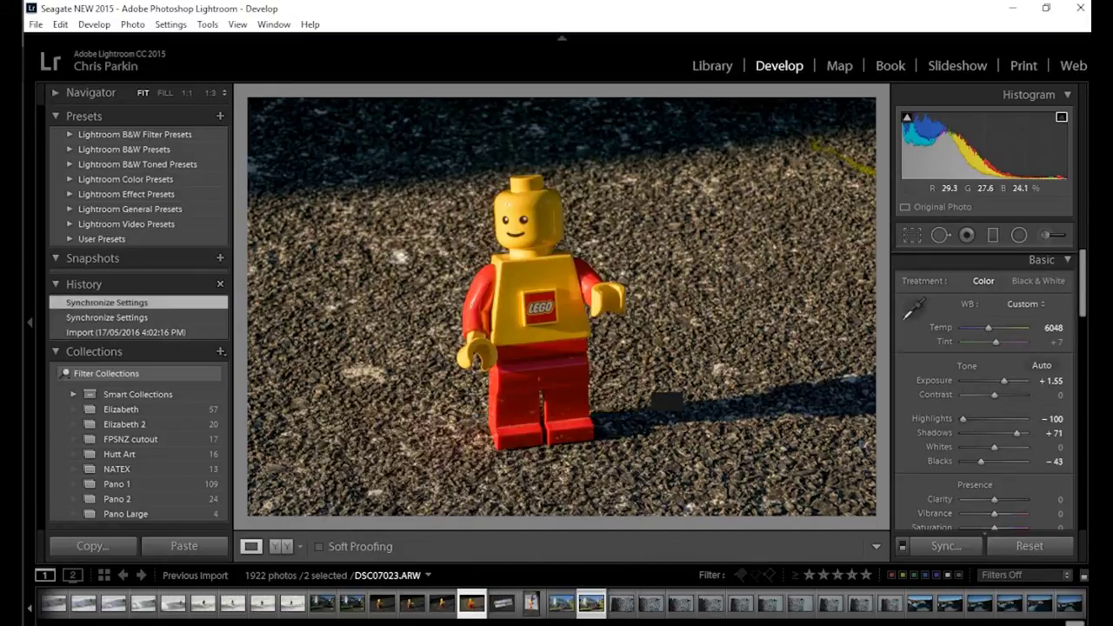
click(1026, 545)
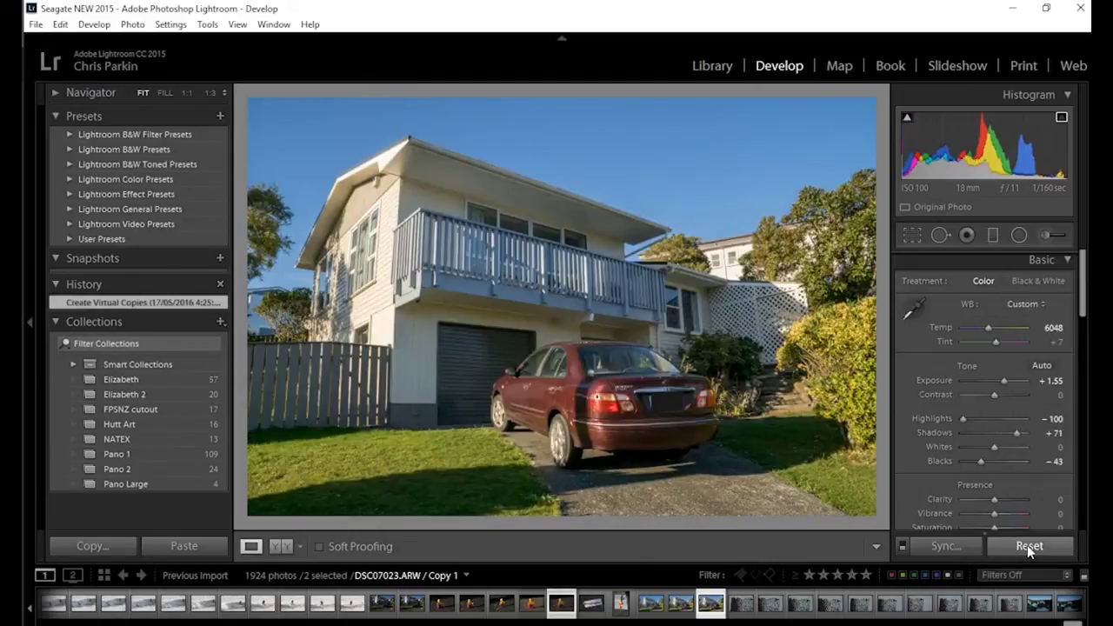
click(383, 608)
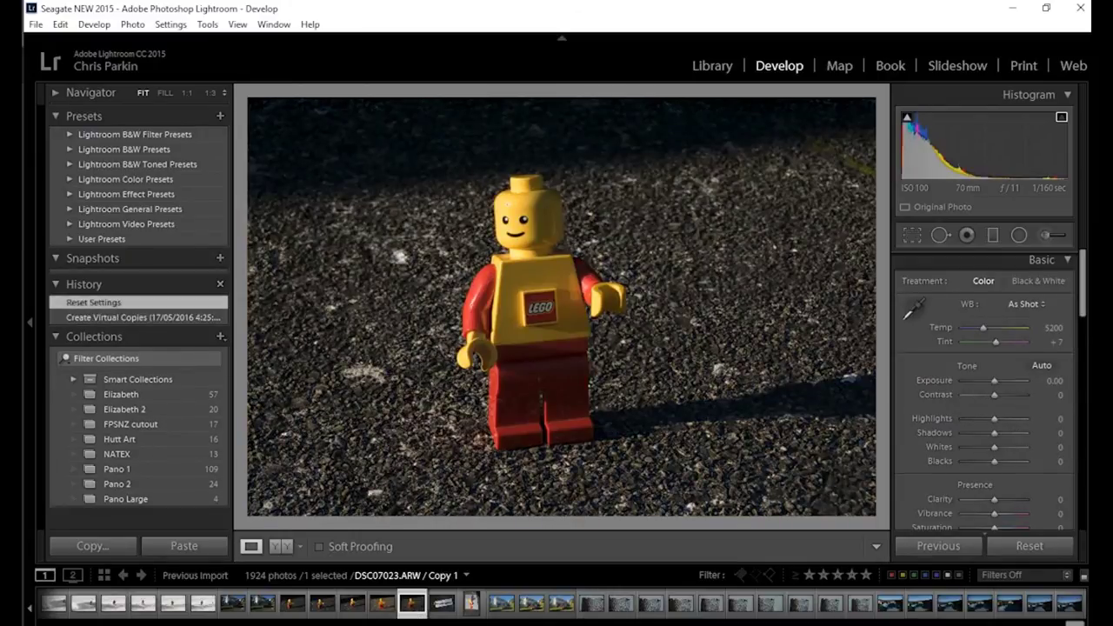
key(ctrl+z)
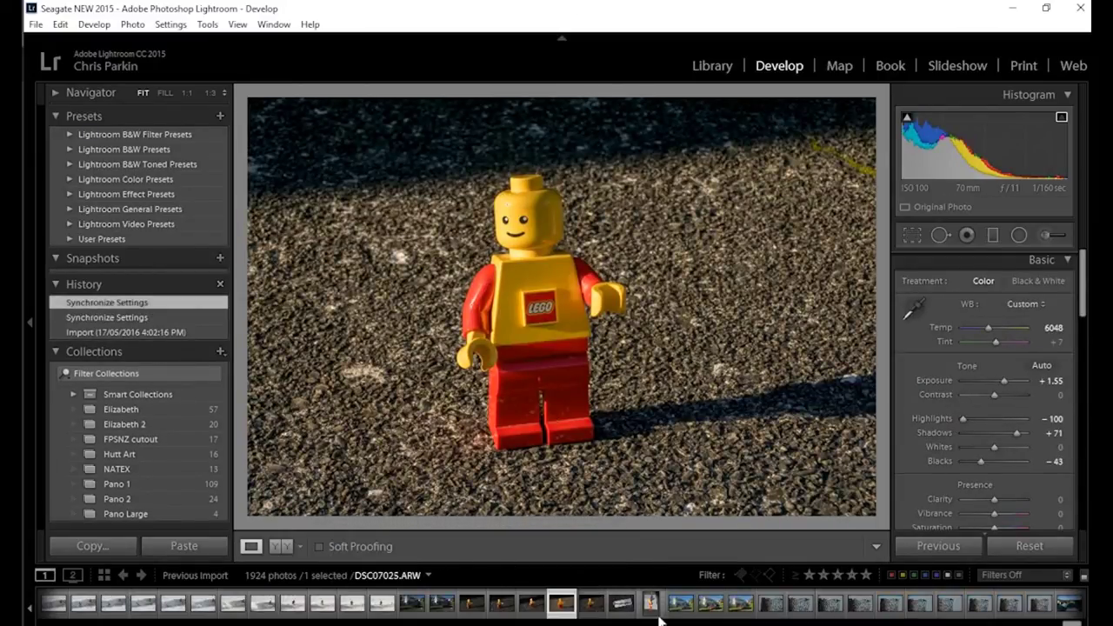
Open the house photo's virtual copy, DSC07026.ARW / Copy 2, as a smart object in Photoshop.
shift+click(743, 614)
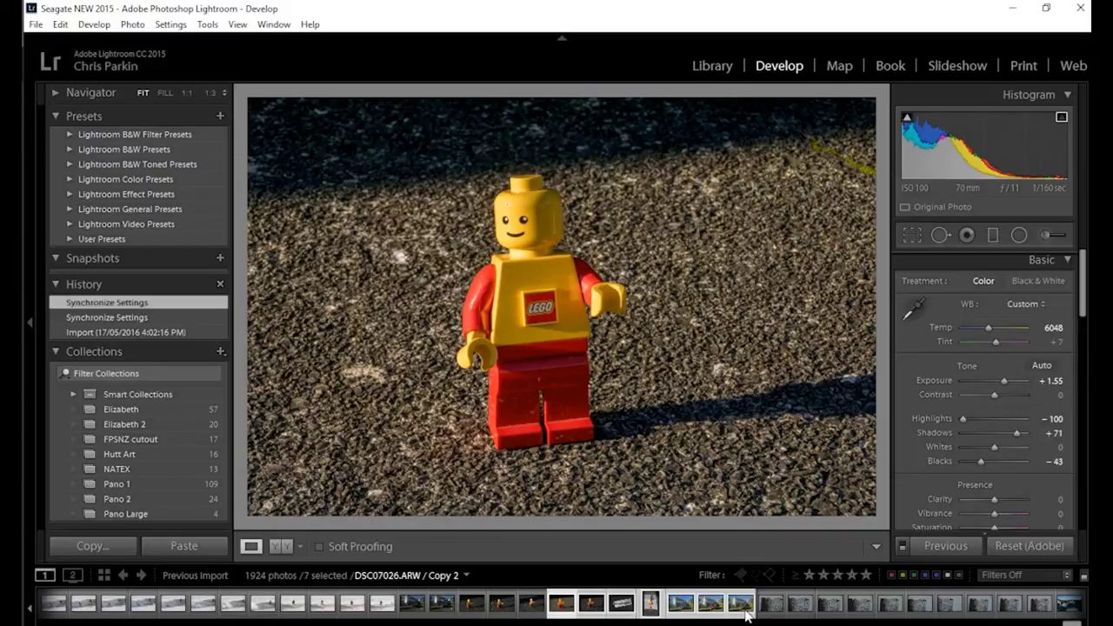
click(740, 614)
ctrl+click(562, 601)
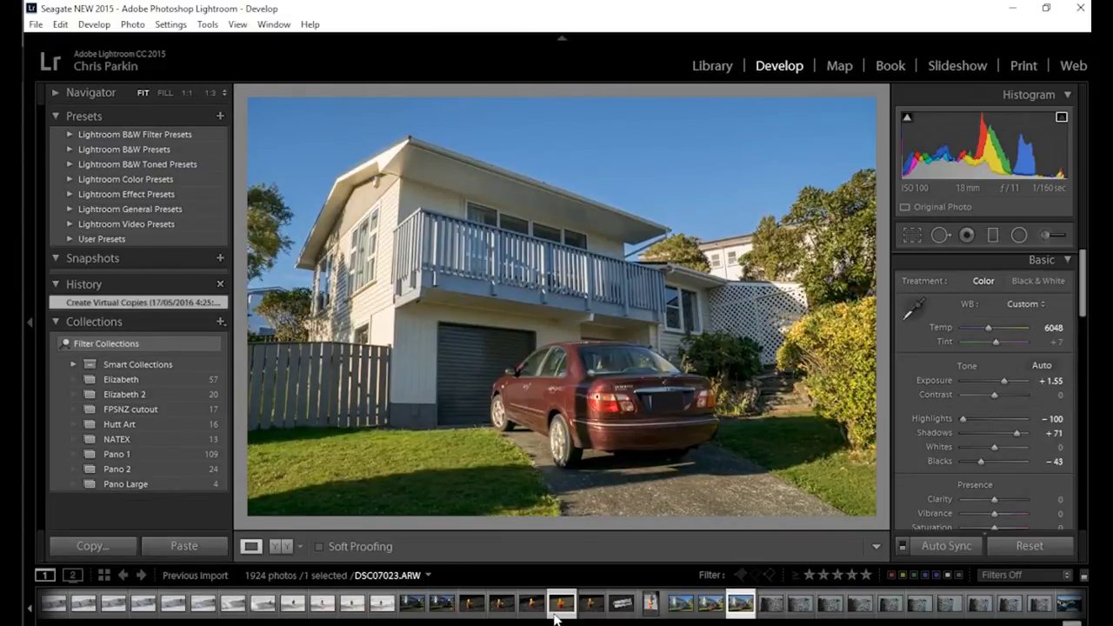
right_click(609, 414)
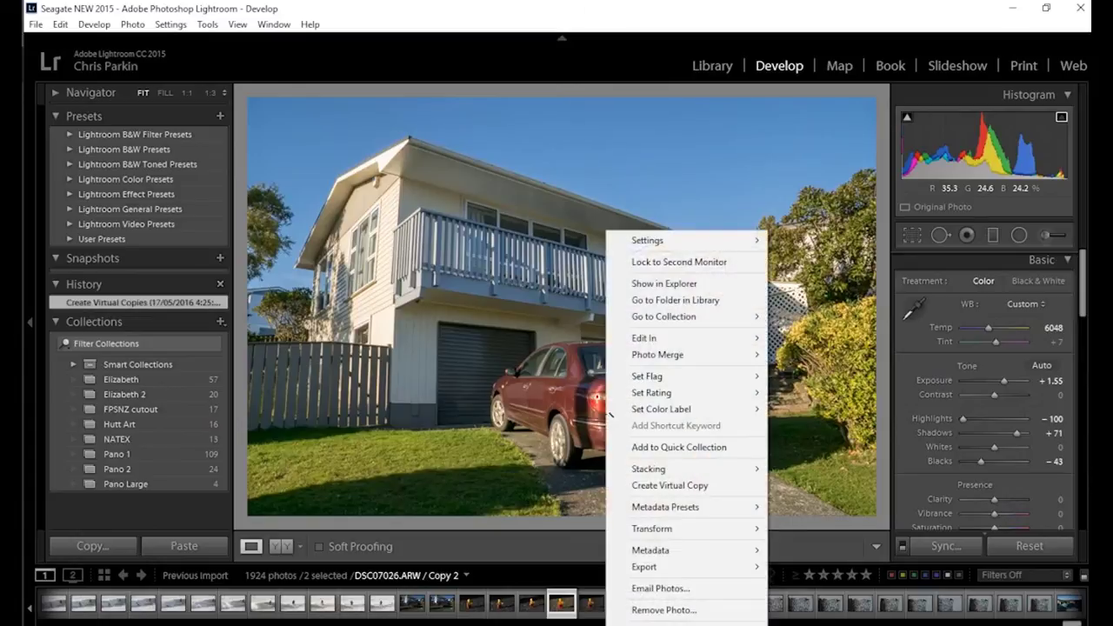
mouse_move(695, 337)
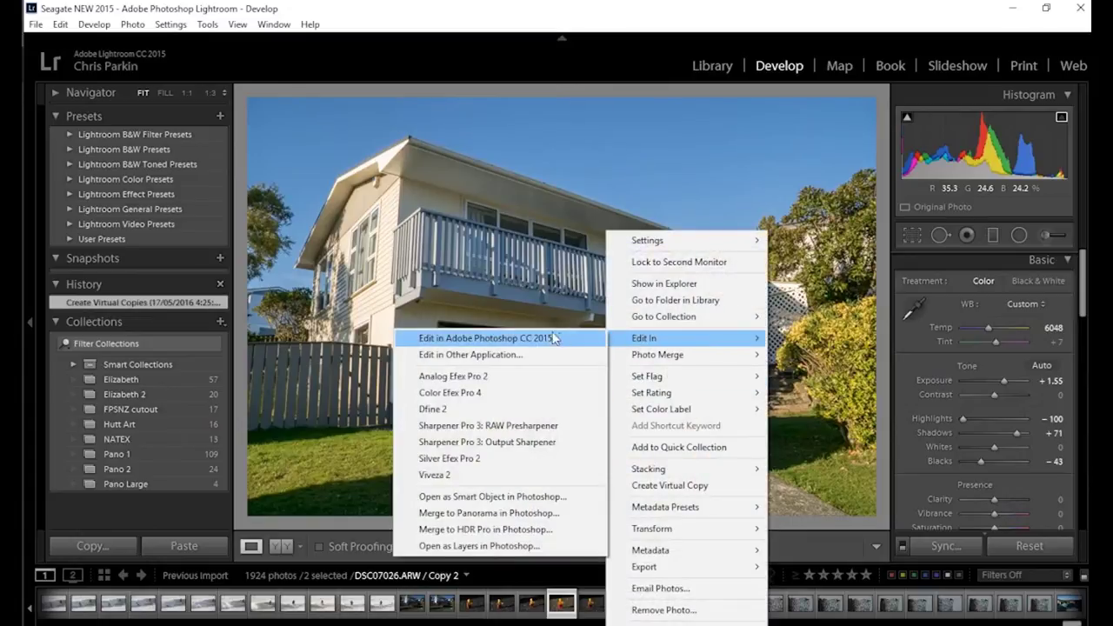
click(503, 497)
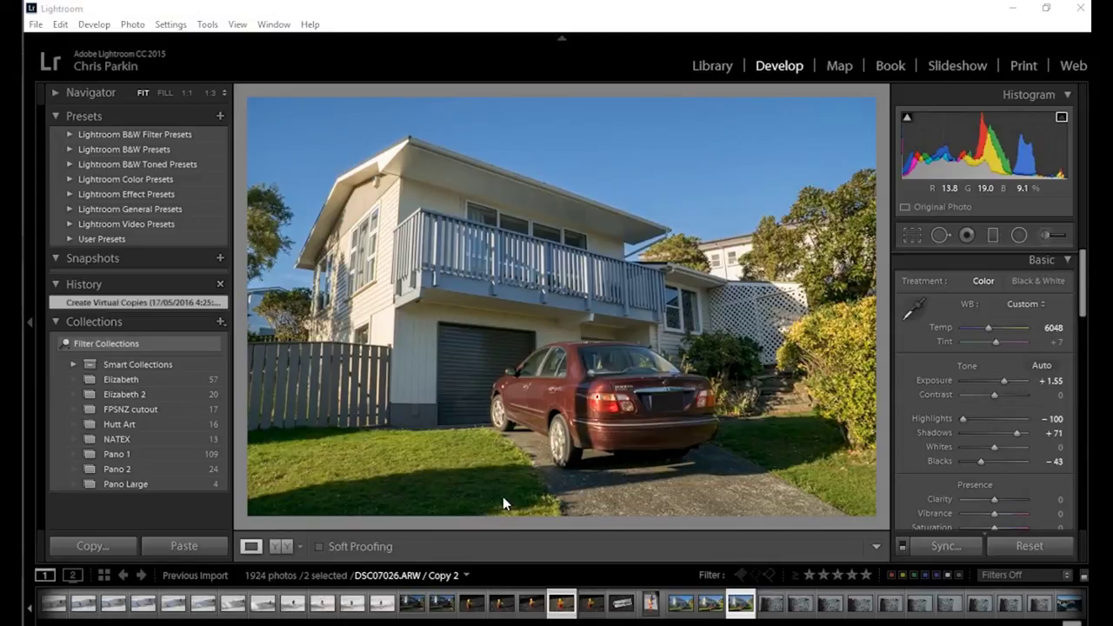
Open the LEGO shadow photo DSC07024.ARW as a smart object in Photoshop.
click(625, 614)
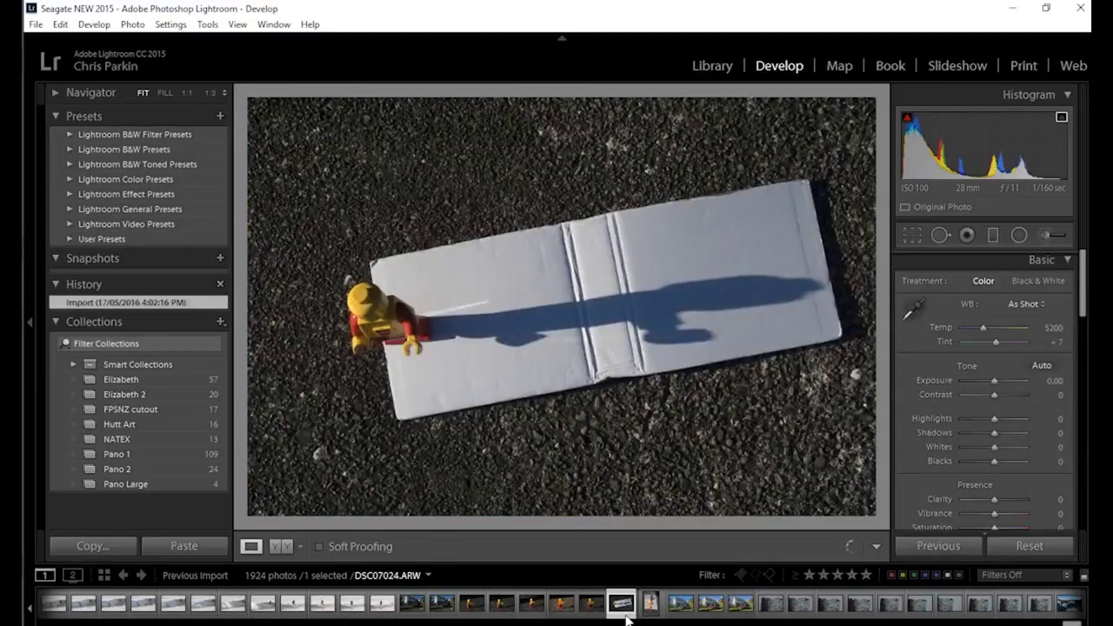
right_click(625, 614)
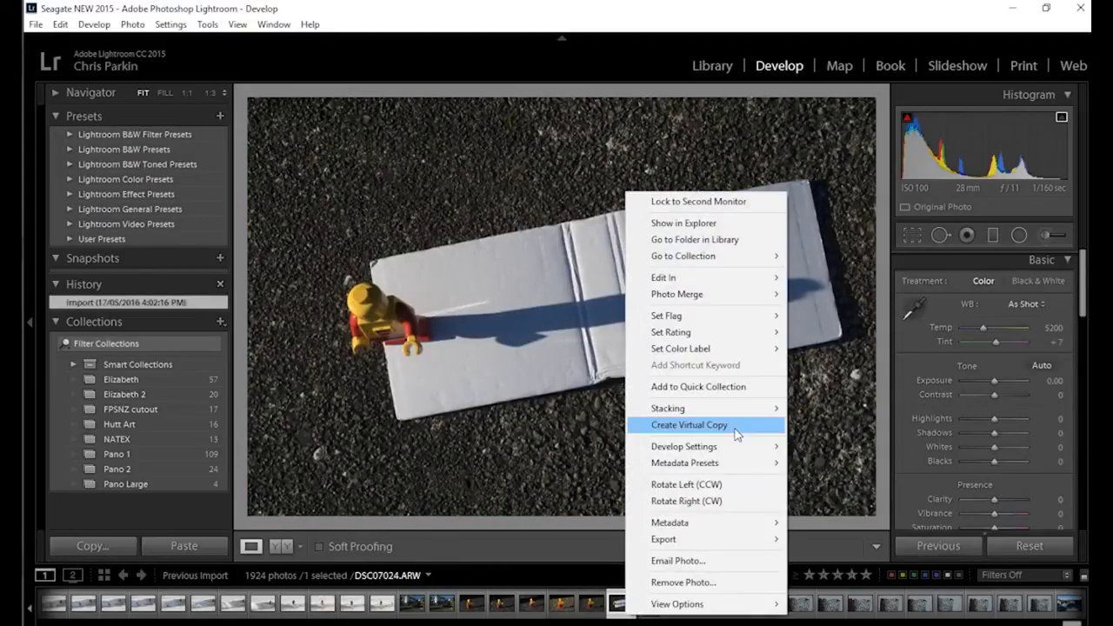
mouse_move(739, 280)
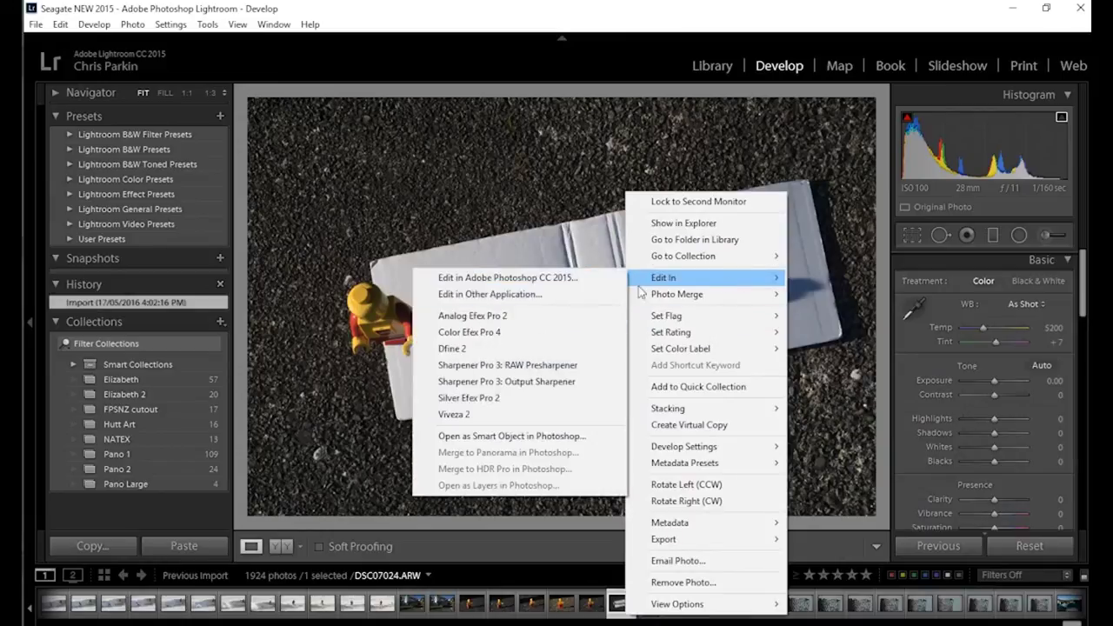
click(537, 433)
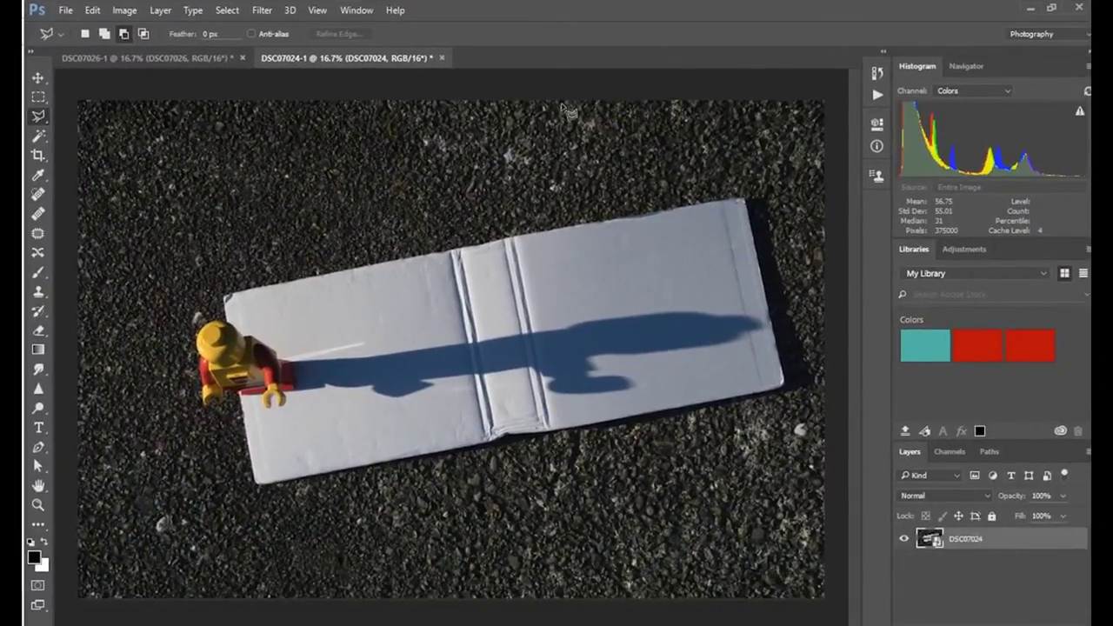
Float the house document DSC07026-1 in its own window and copy the DSC07024 layer into it.
click(167, 60)
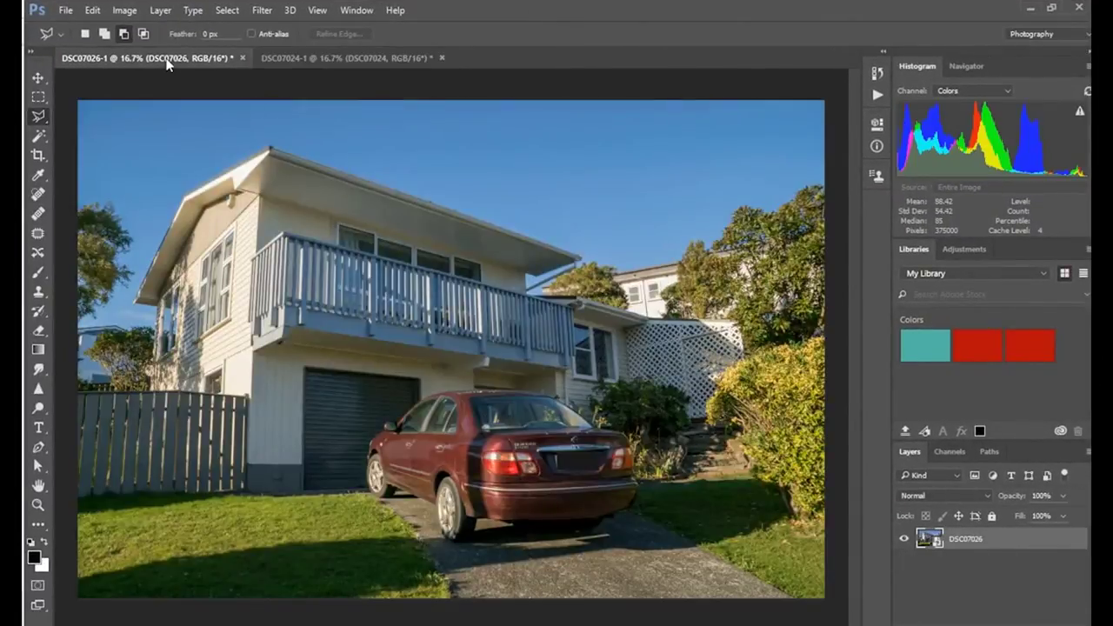
drag(212, 58, 197, 115)
click(200, 57)
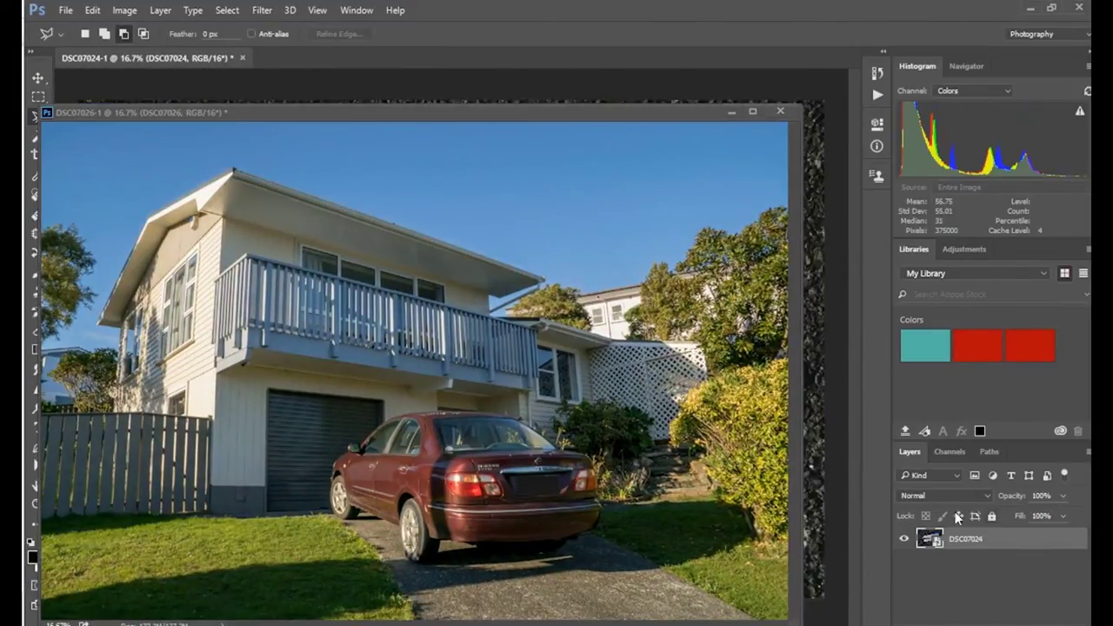
drag(929, 539, 382, 349)
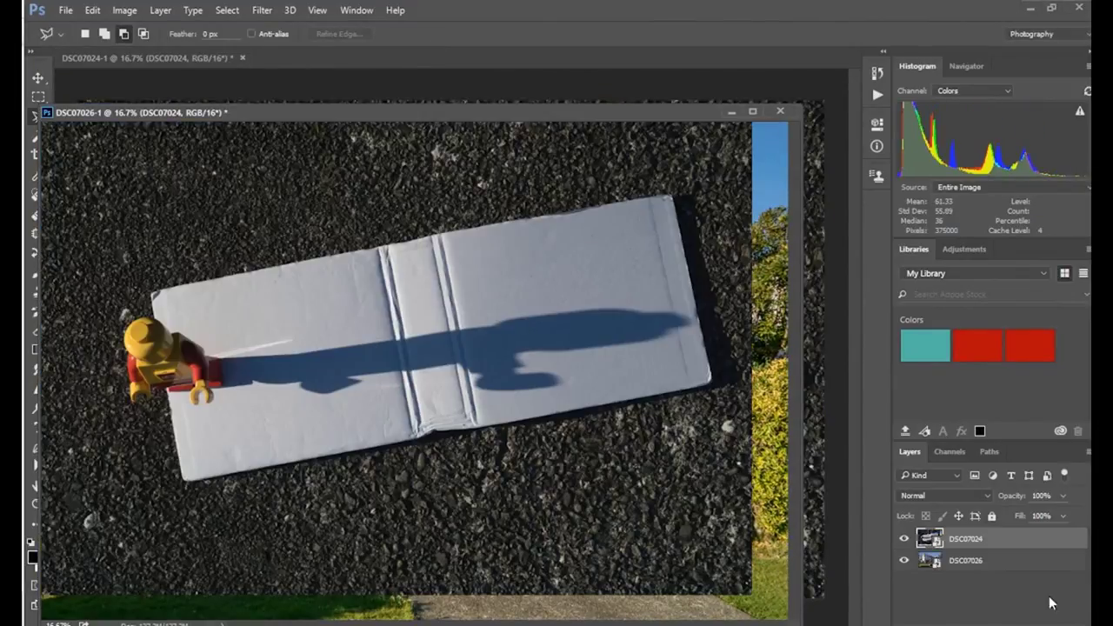
click(339, 79)
drag(342, 112, 395, 4)
Switch back to Lightroom and open the brightened LEGO figure photo DSC07023.ARW as a smart object in Photoshop.
click(318, 314)
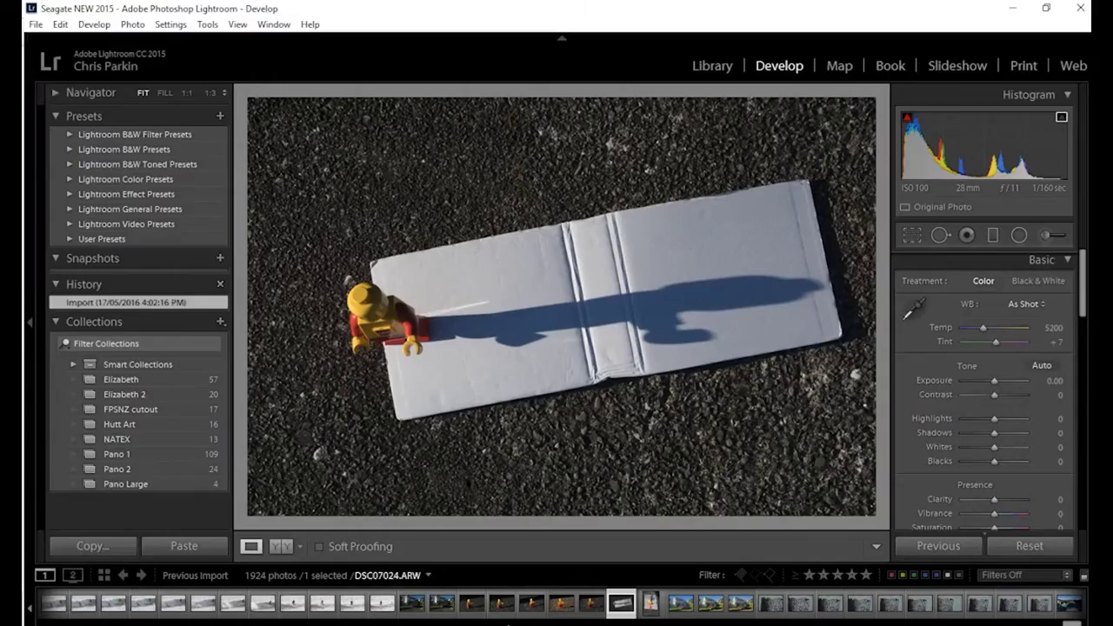
click(560, 602)
right_click(561, 602)
mouse_move(608, 268)
click(449, 429)
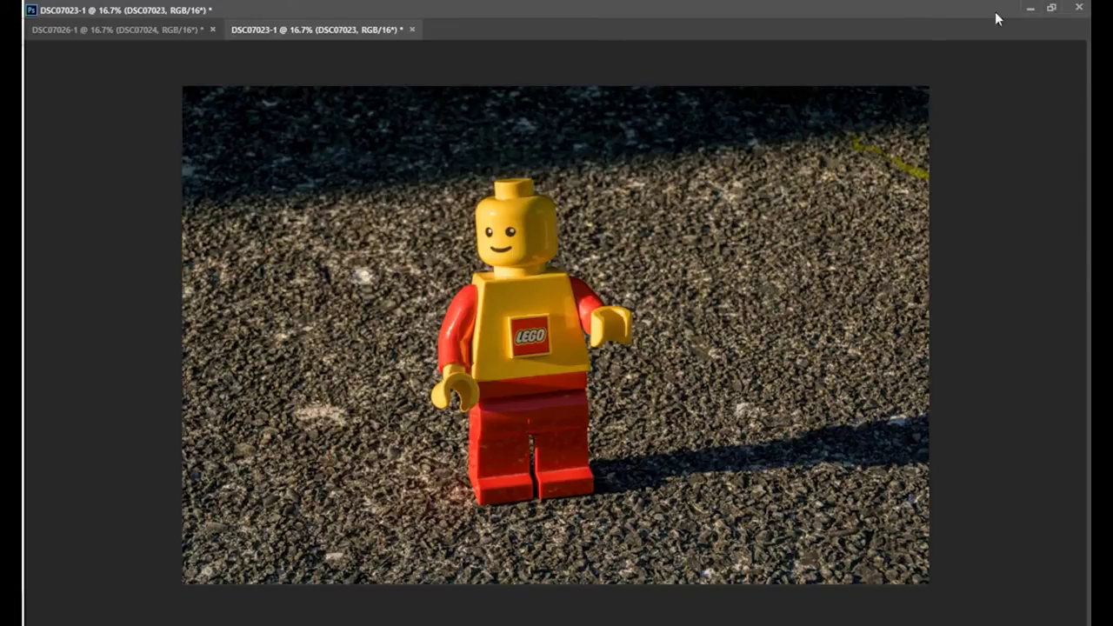
Copy the LEGO figure layer DSC07023 into the house document DSC07026-1 and dock that document in the main window.
drag(997, 17, 649, 110)
click(151, 126)
click(369, 130)
key(ctrl+Tab)
drag(763, 108, 740, 67)
Reposition the DSC07024 and DSC07023 layers over the house photo and hide the DSC07024 layer.
click(965, 561)
key(v)
drag(347, 230, 434, 286)
click(904, 561)
click(904, 539)
click(903, 539)
click(1007, 541)
drag(313, 287, 446, 330)
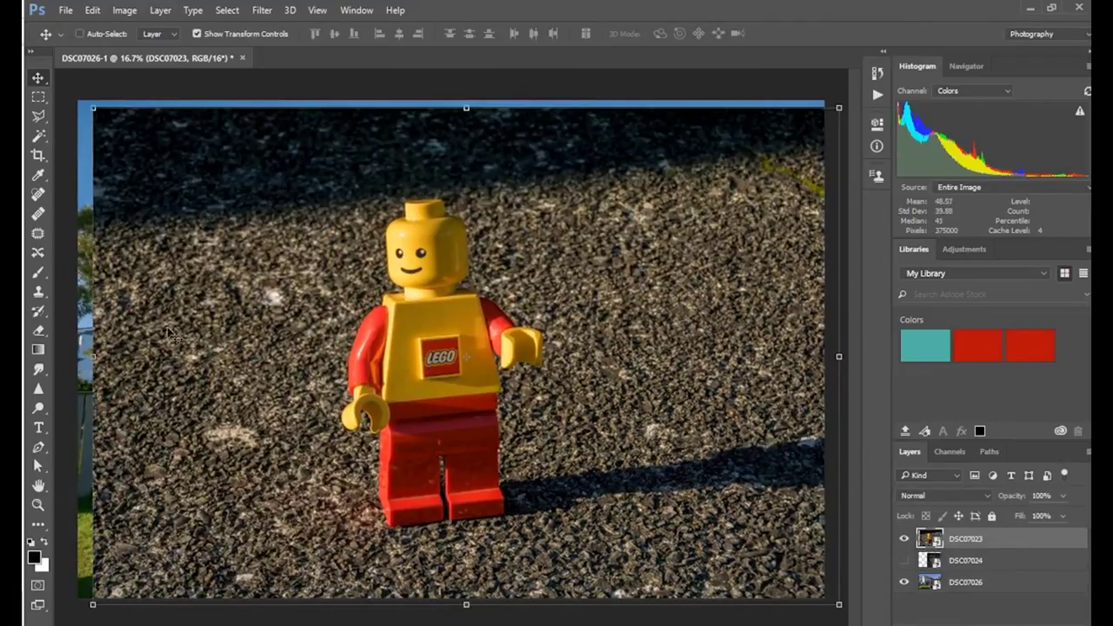
Try to select the gravel around the LEGO figure with the Magic Wand at tolerance 30.
click(38, 135)
click(296, 300)
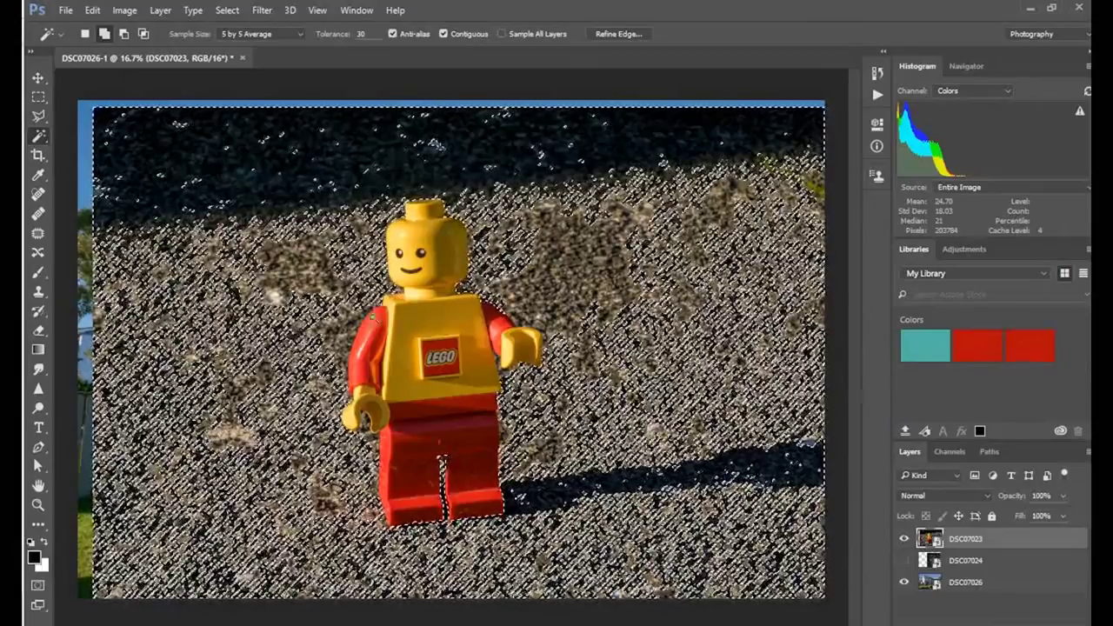
key(ctrl+d)
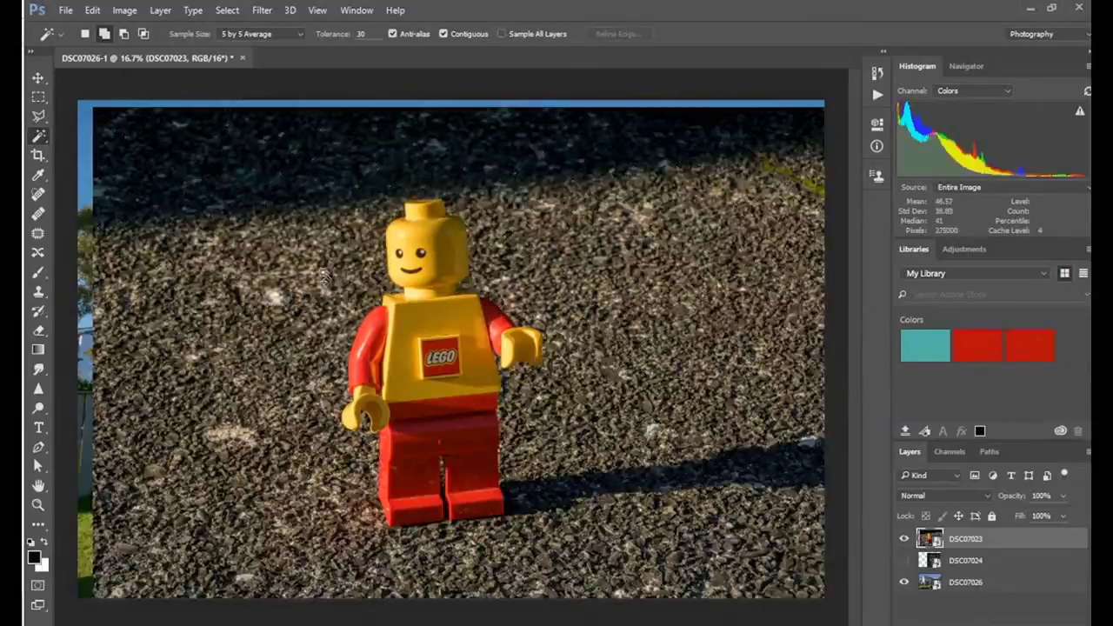
click(38, 154)
click(38, 136)
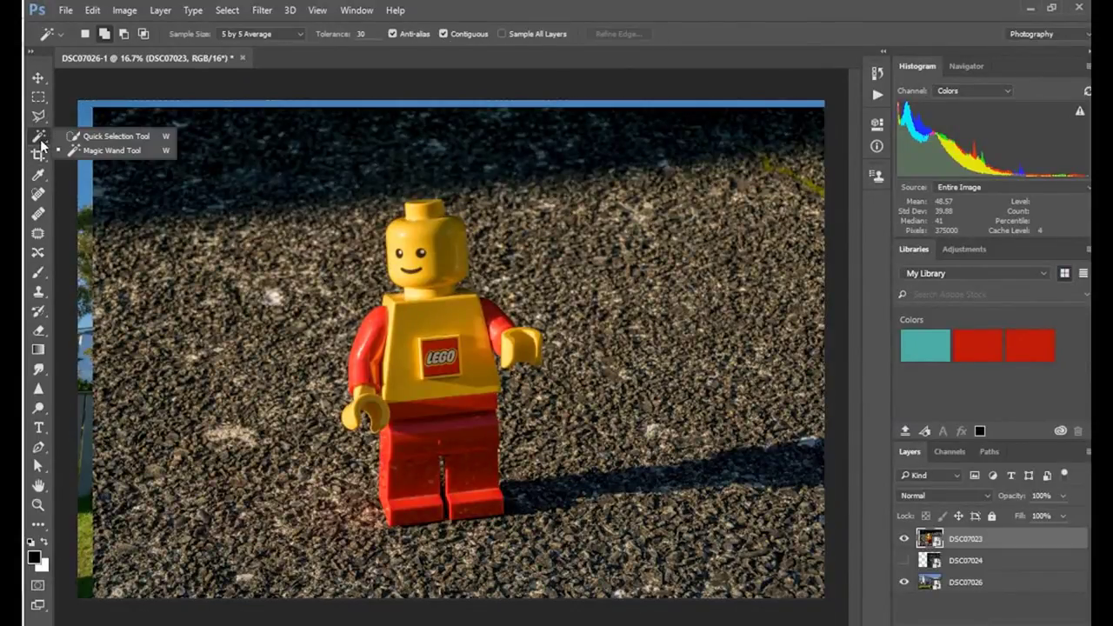
click(87, 151)
click(373, 273)
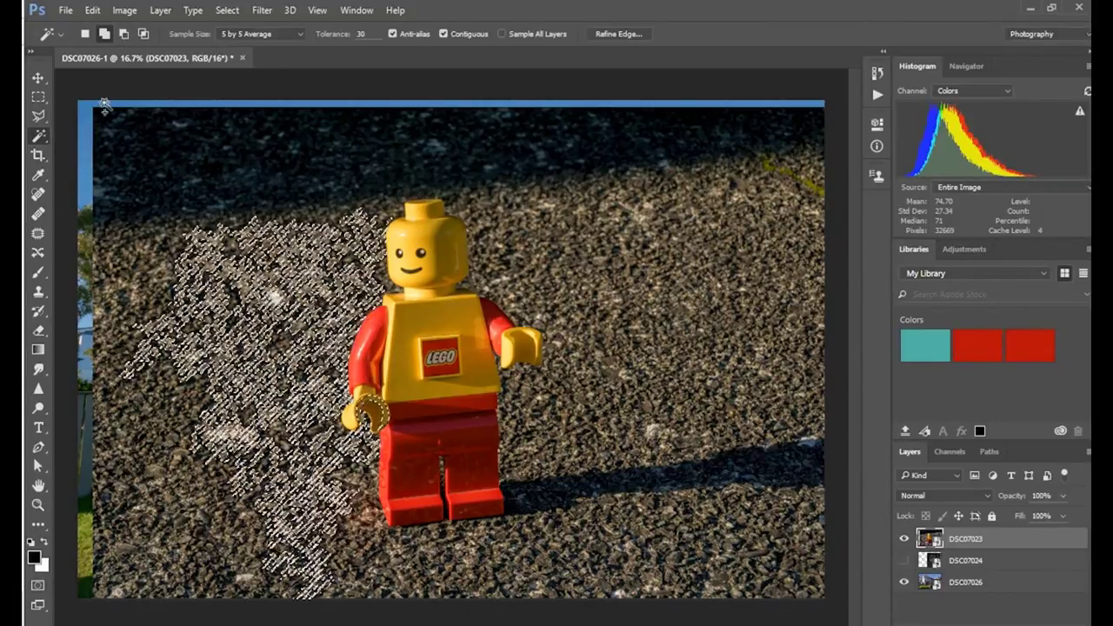
Clear the selection, select the gravel around the LEGO figure with the Quick Selection tool and keep the figure's face out of it.
click(38, 136)
click(113, 137)
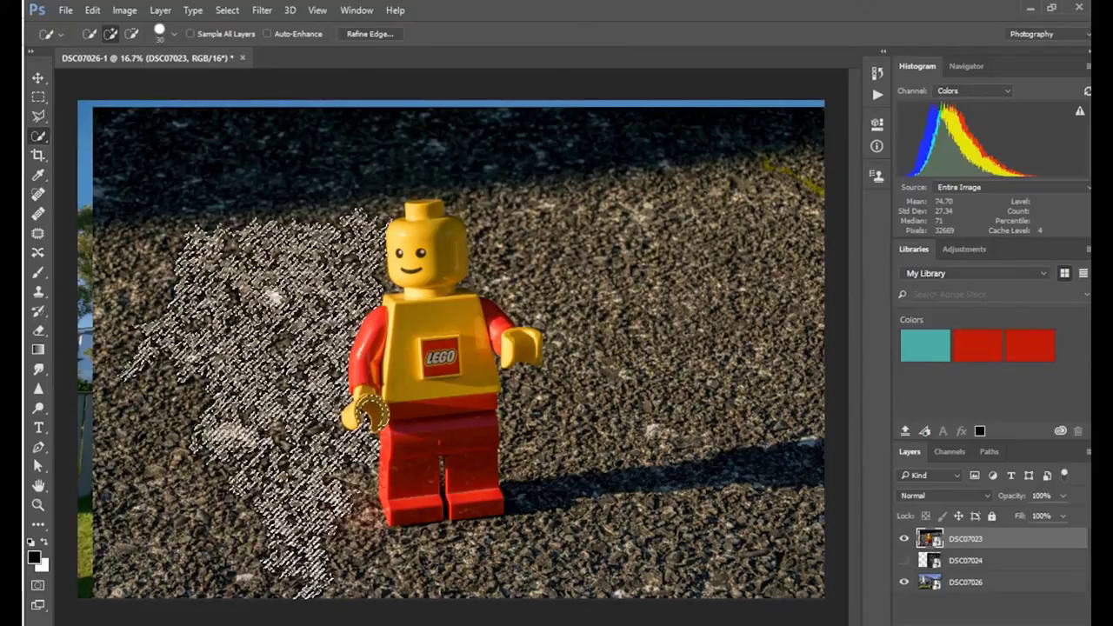
key(ctrl+d)
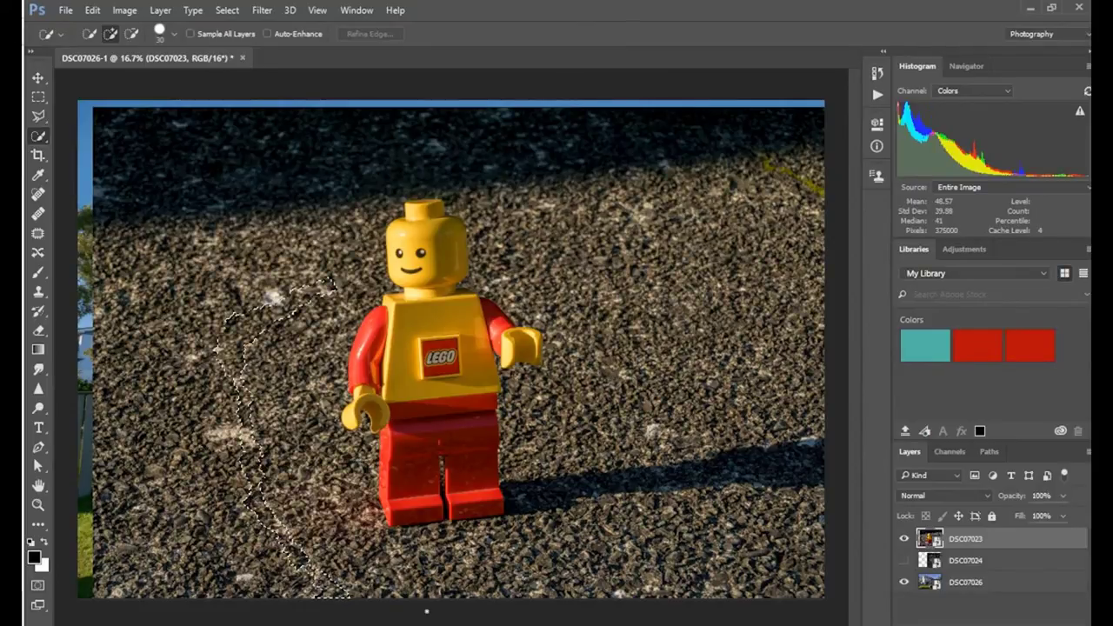
drag(358, 506, 393, 553)
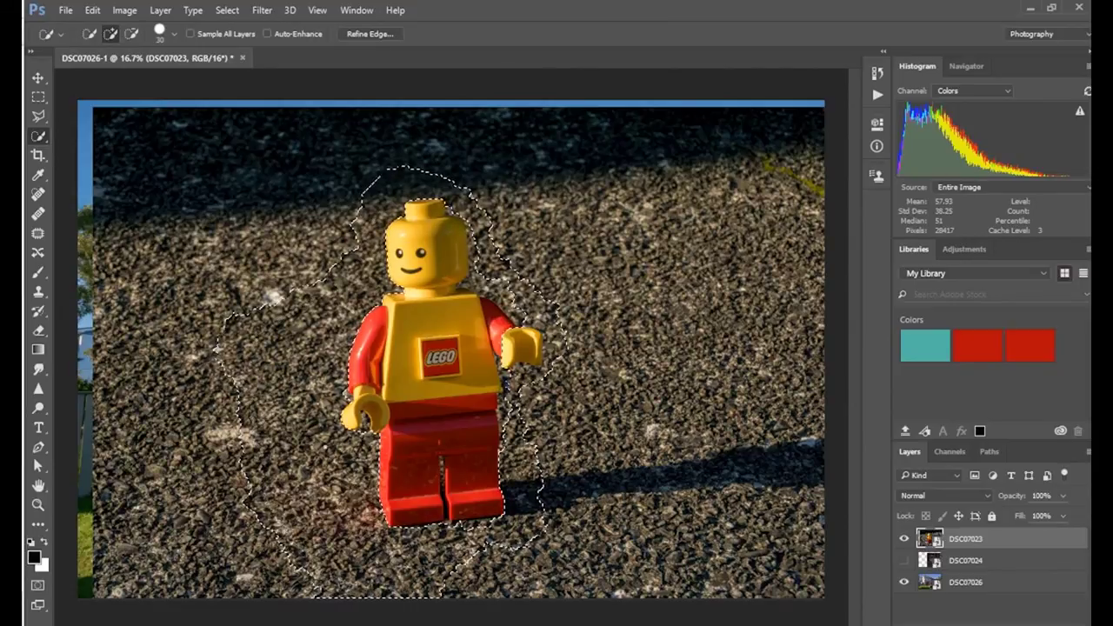
key(alt)
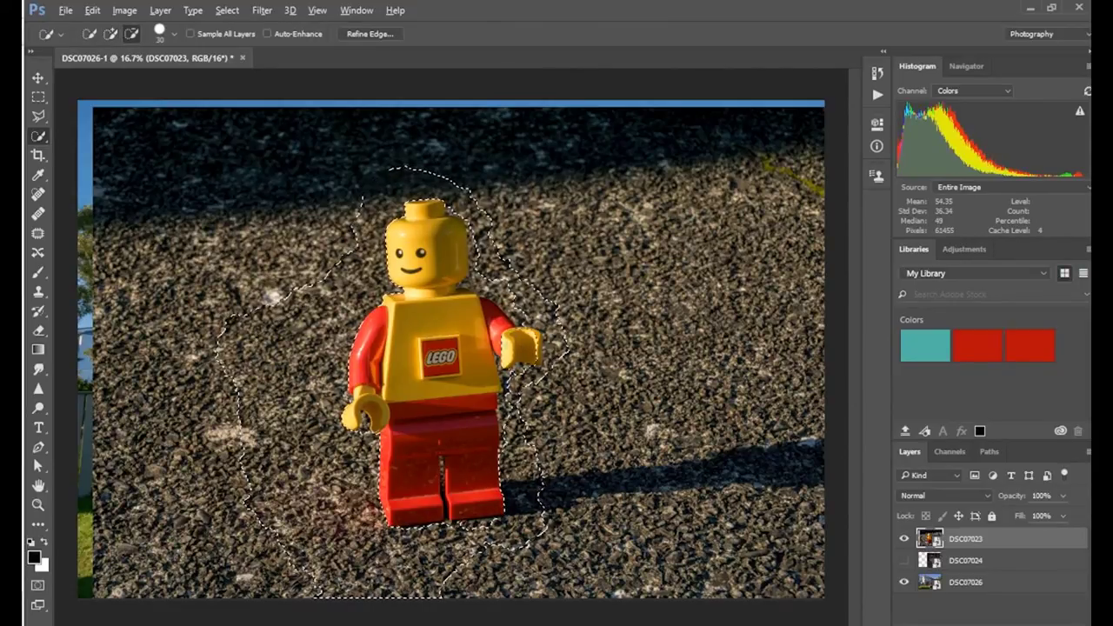
alt+click(405, 260)
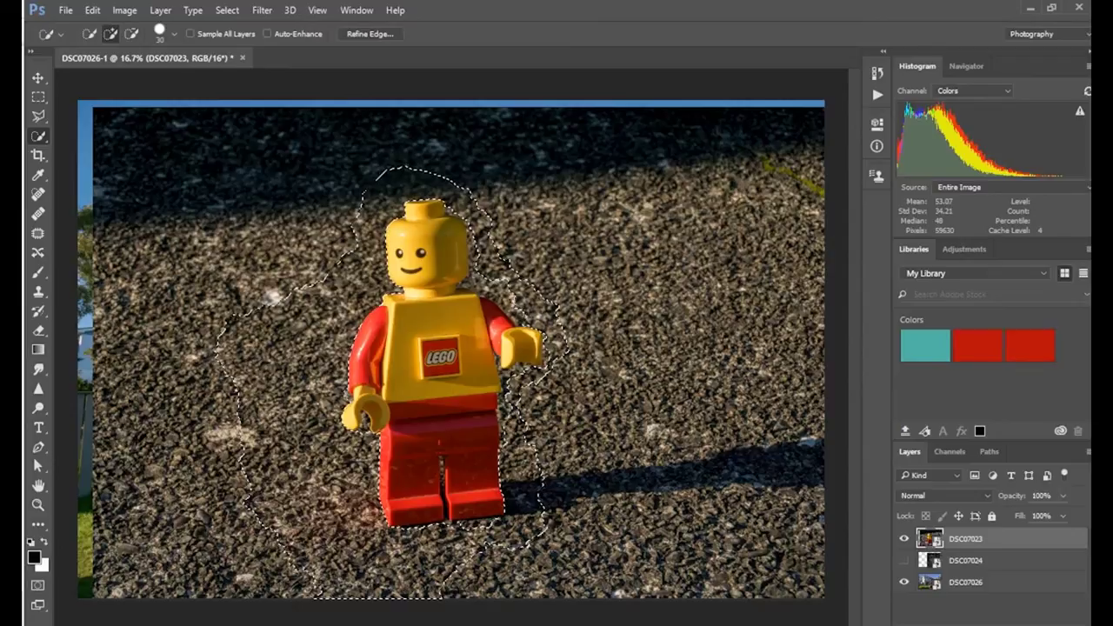
key(ctrl+z)
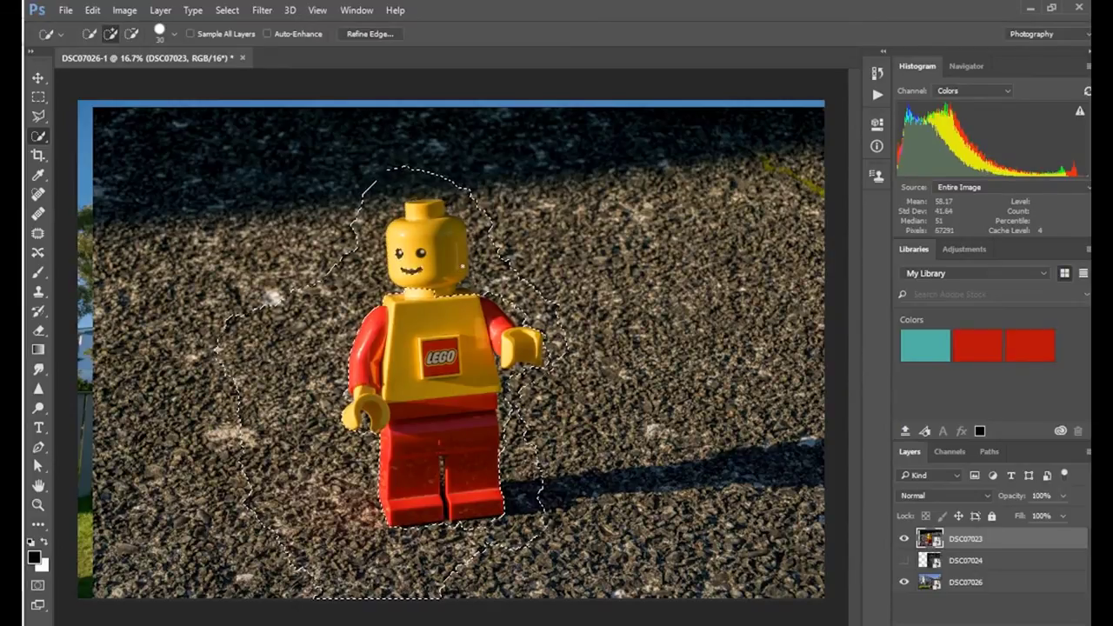
Add a layer mask to the DSC07023 layer that hides the selected gravel.
click(124, 10)
mouse_move(160, 11)
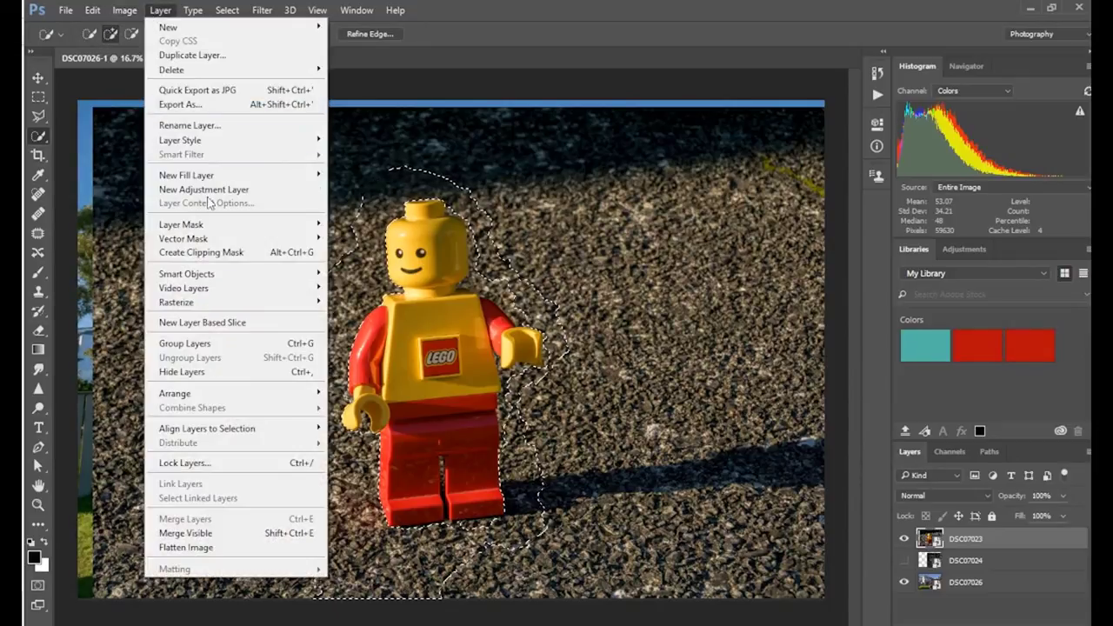
mouse_move(206, 226)
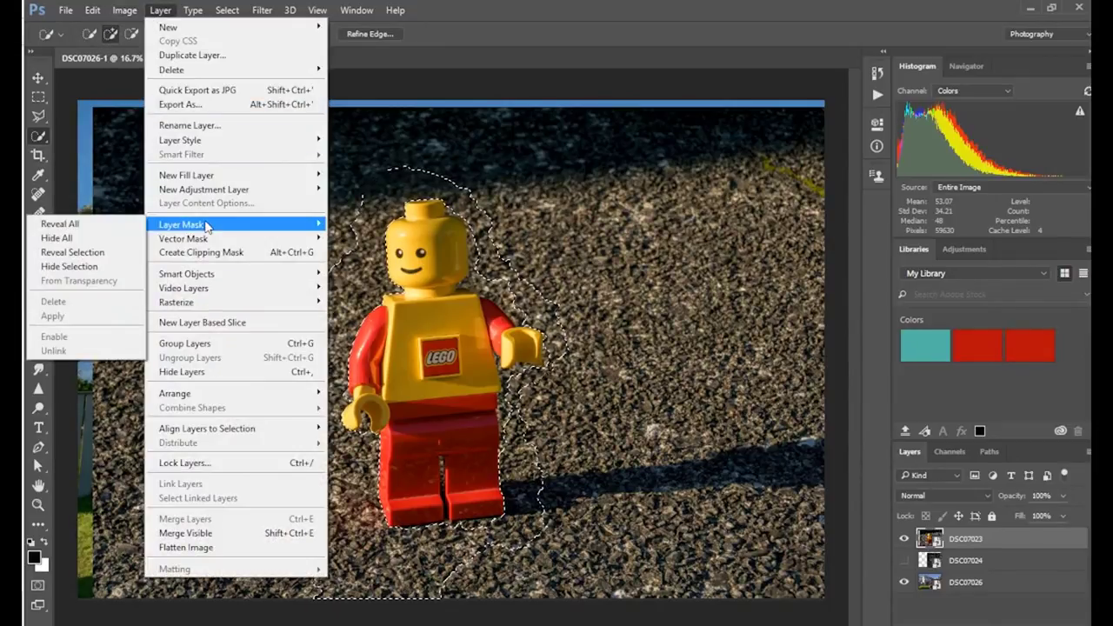
click(90, 269)
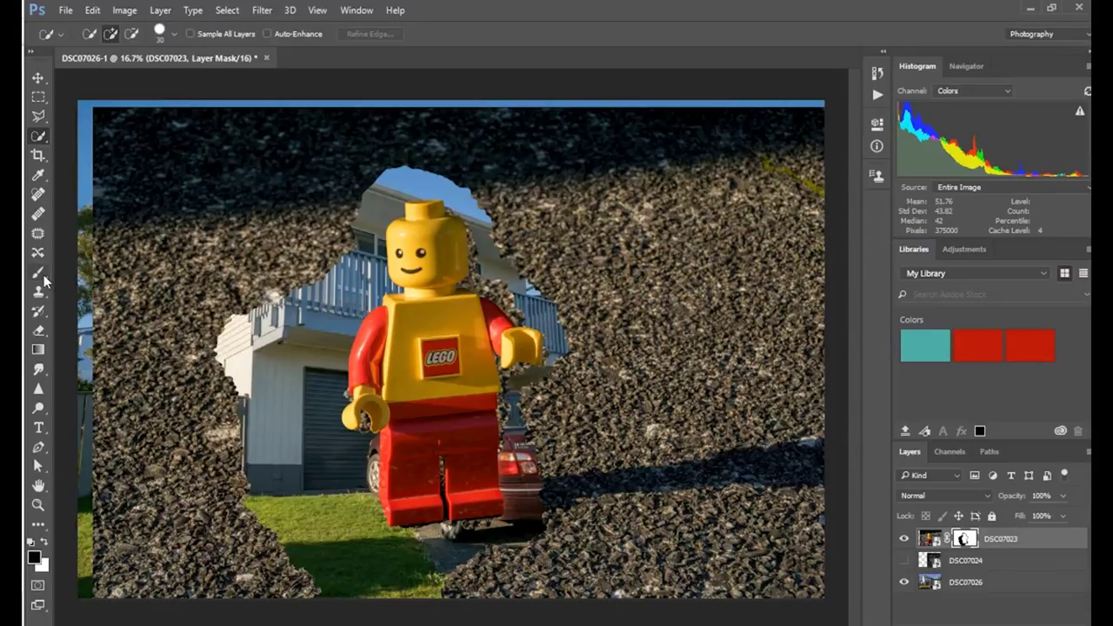
Switch to the Essentials workspace and fill the outer gravel area on the DSC07023 layer mask with black using the Paint Bucket.
click(39, 348)
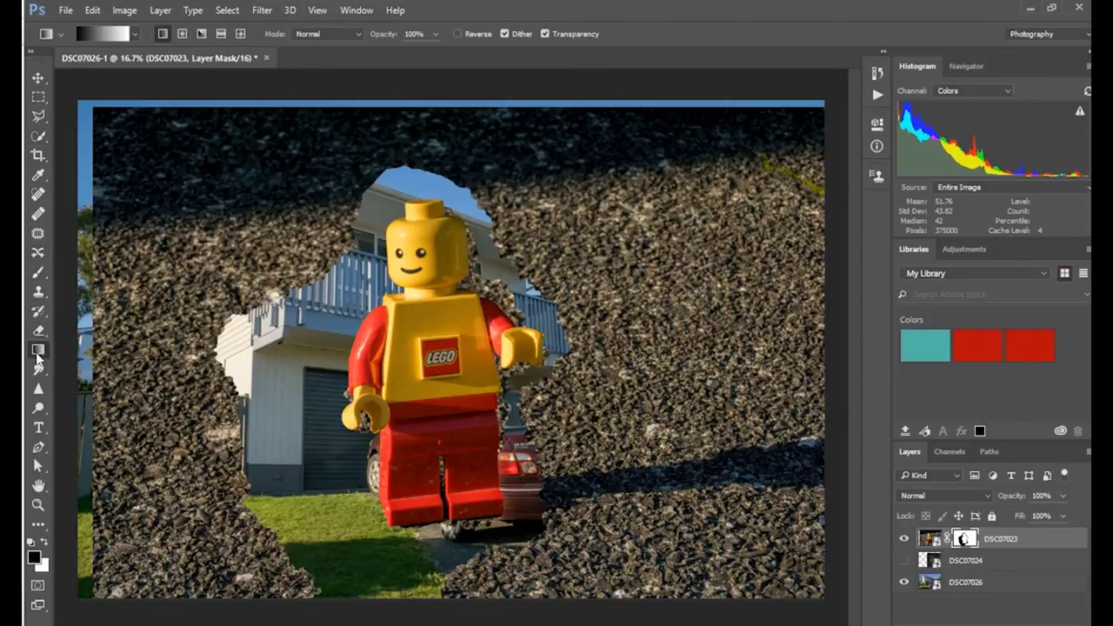
click(1042, 33)
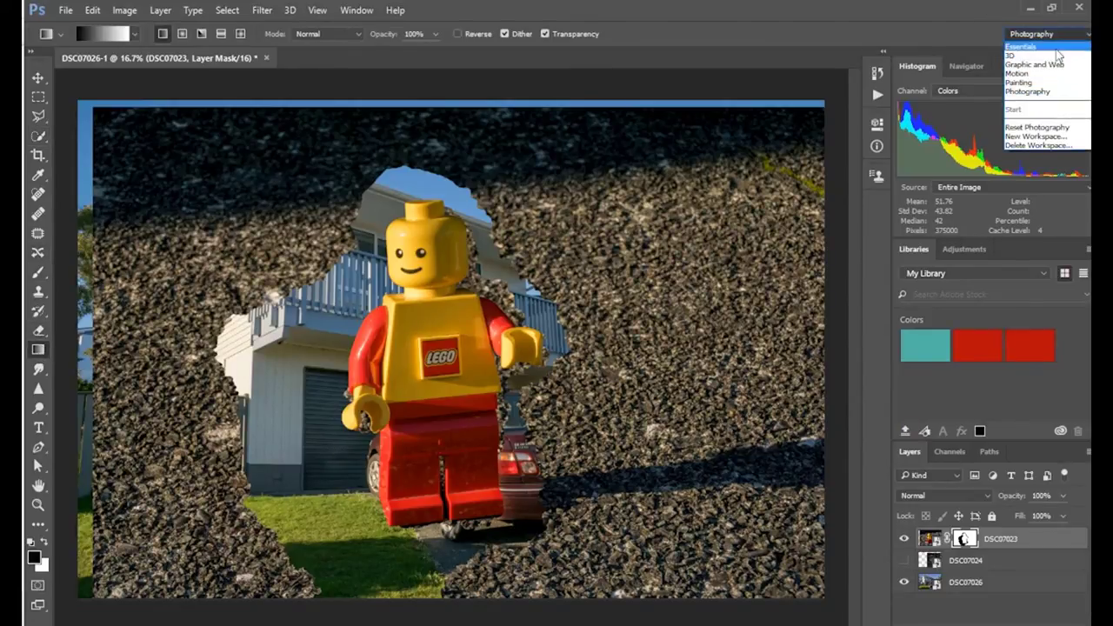
click(1030, 44)
right_click(64, 178)
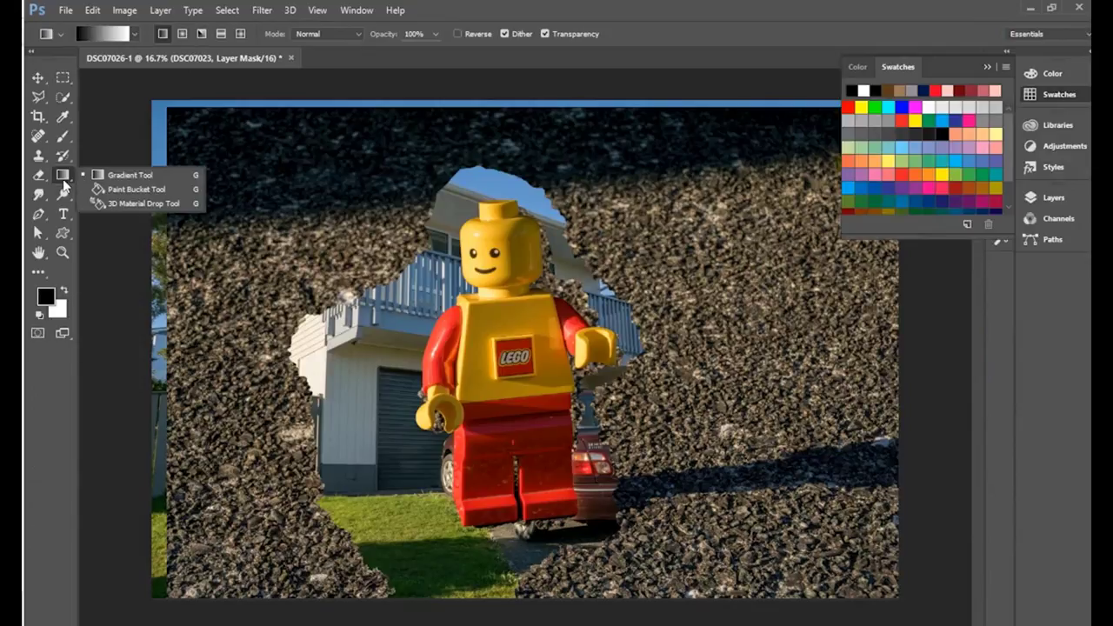
click(108, 191)
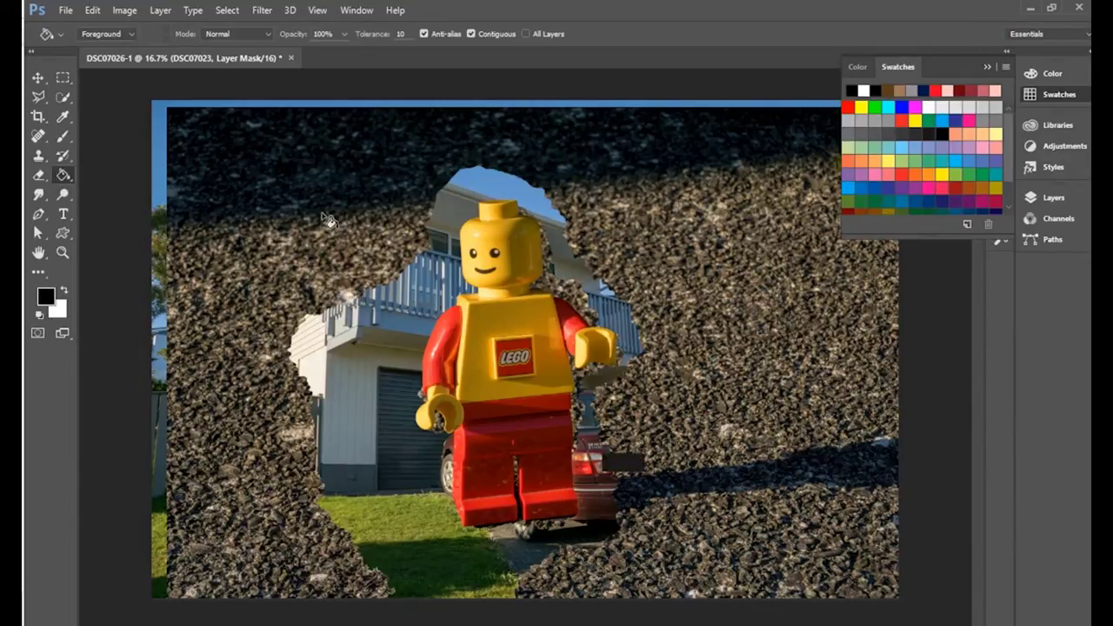
click(331, 221)
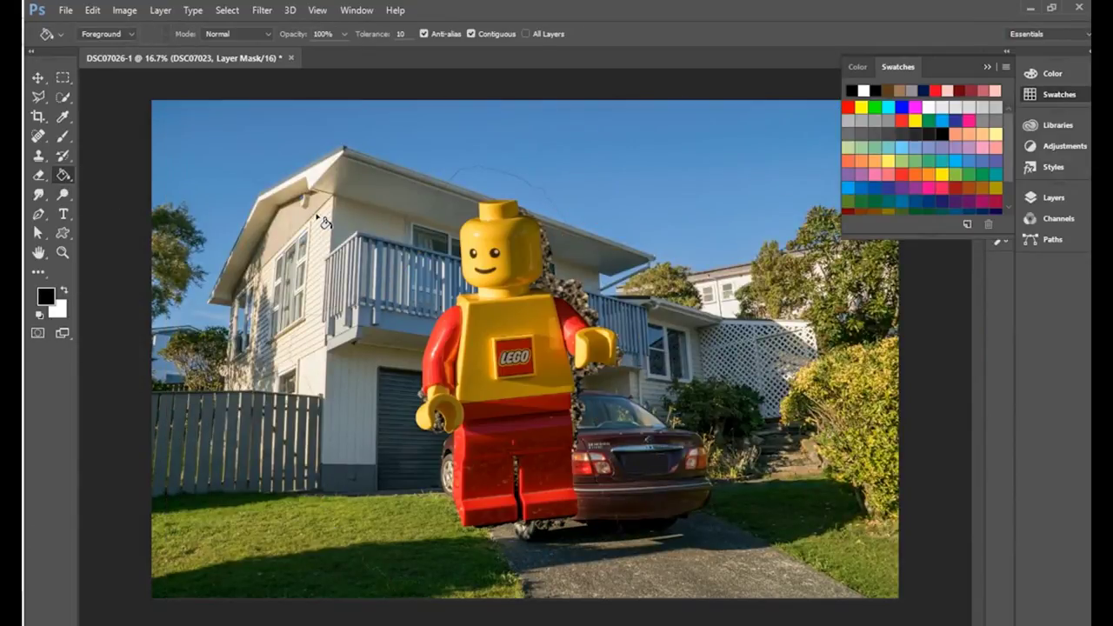
Activate the Brush tool, return to the Photography workspace and check the DSC07023 mask with its red overlay, hiding the overlay again.
click(66, 137)
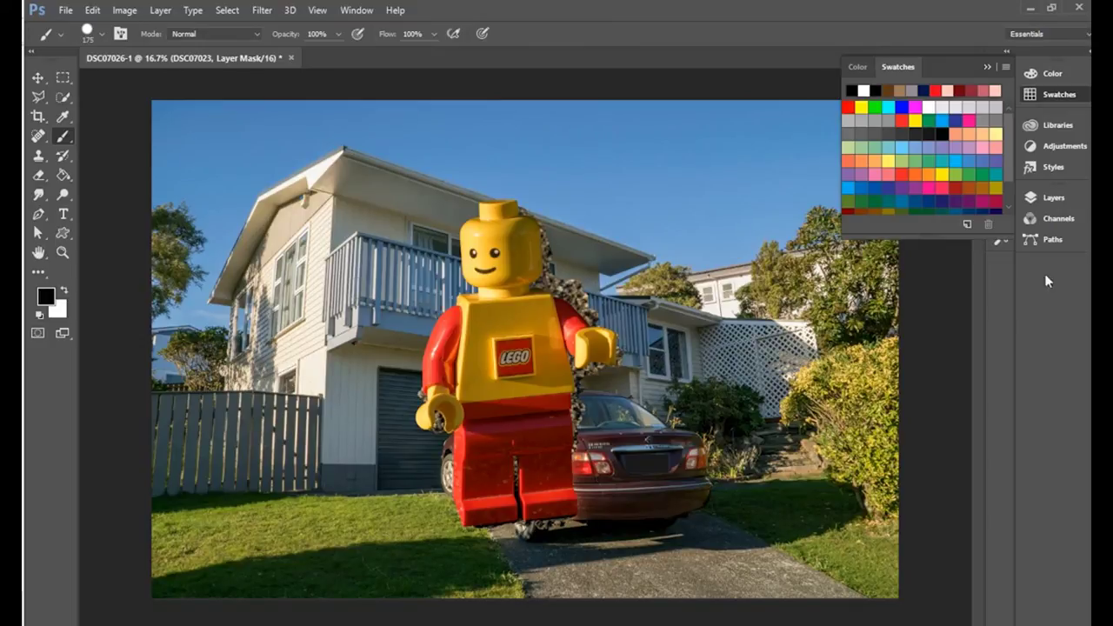
click(1052, 33)
click(1035, 99)
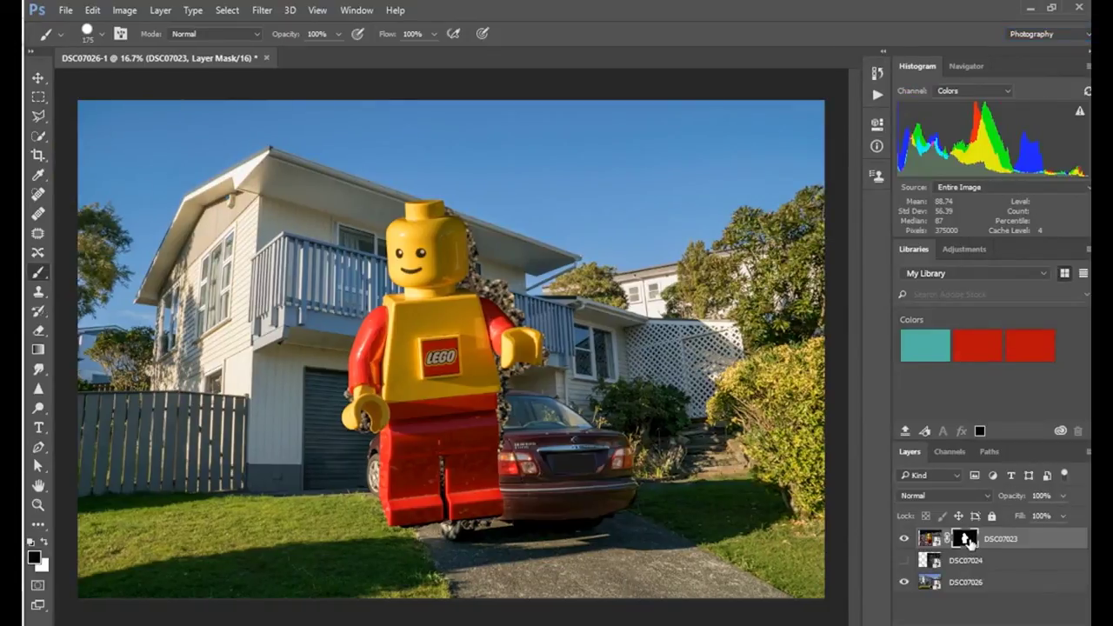
key(backslash)
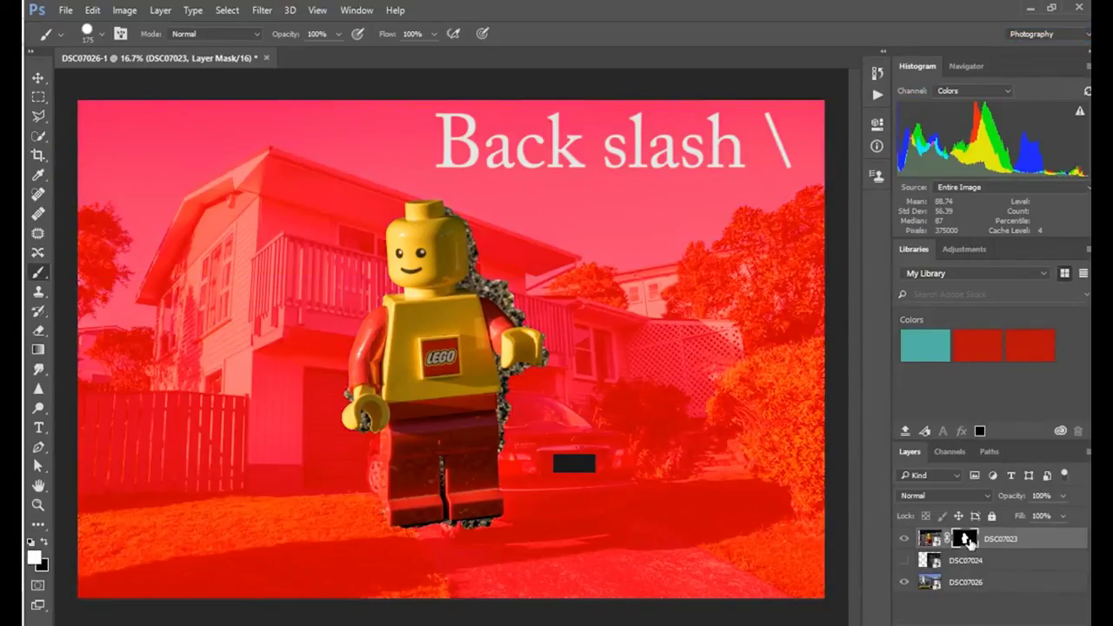
key(backslash)
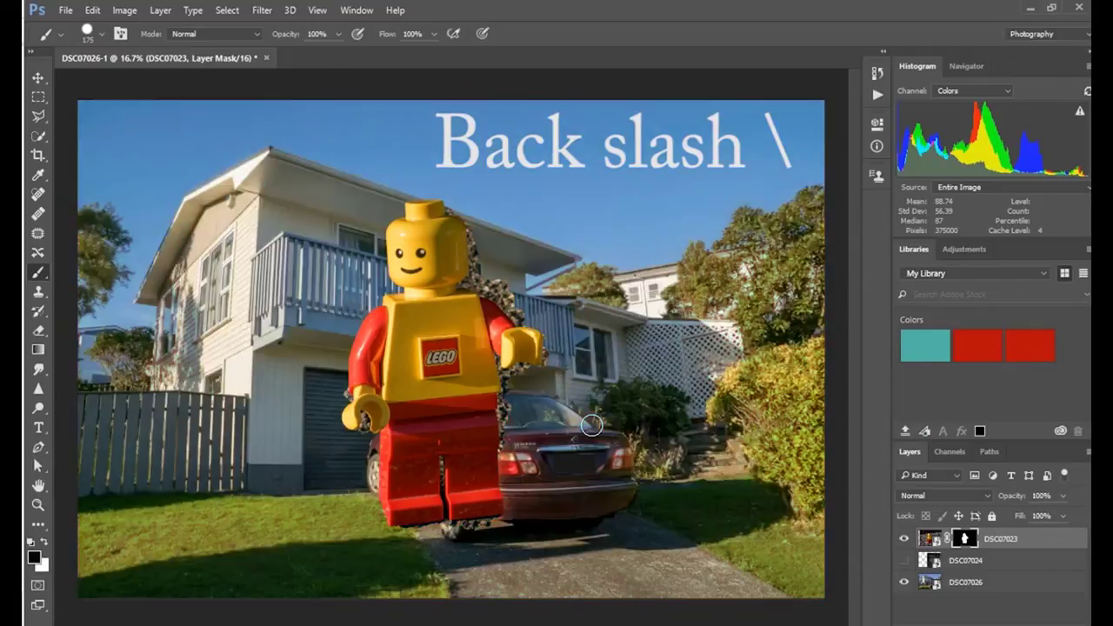
Reduce the brush to 35 px and paint black on the mask over gravel between the figure's neck and shoulder.
key(ctrl+plus)
key(ctrl+plus)
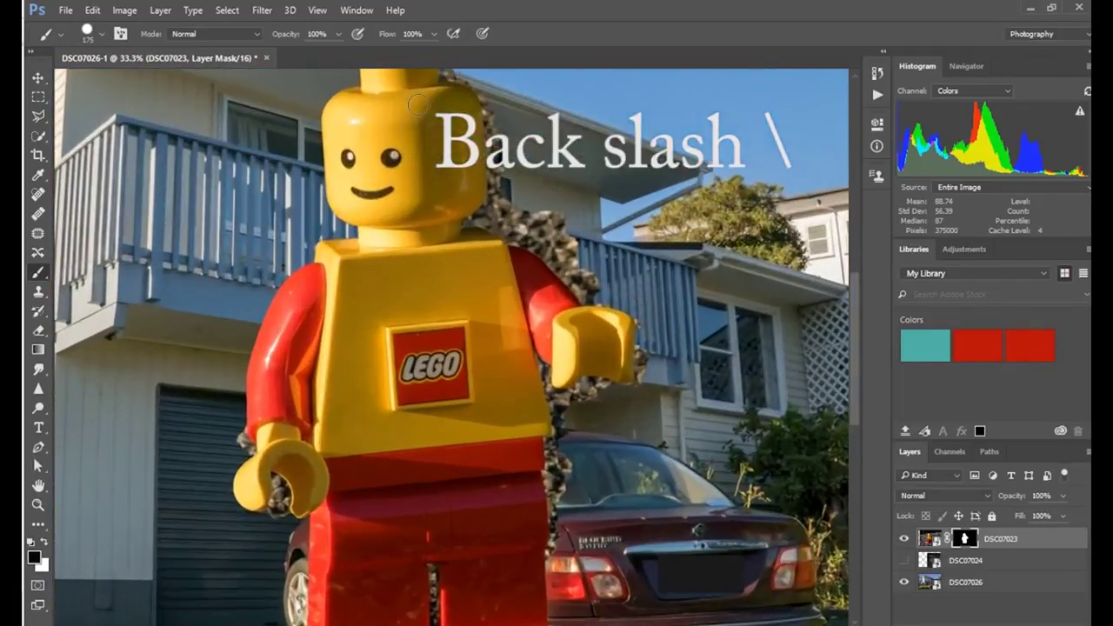
key(bracketleft)
key(bracketleft)
key(bracketleft)
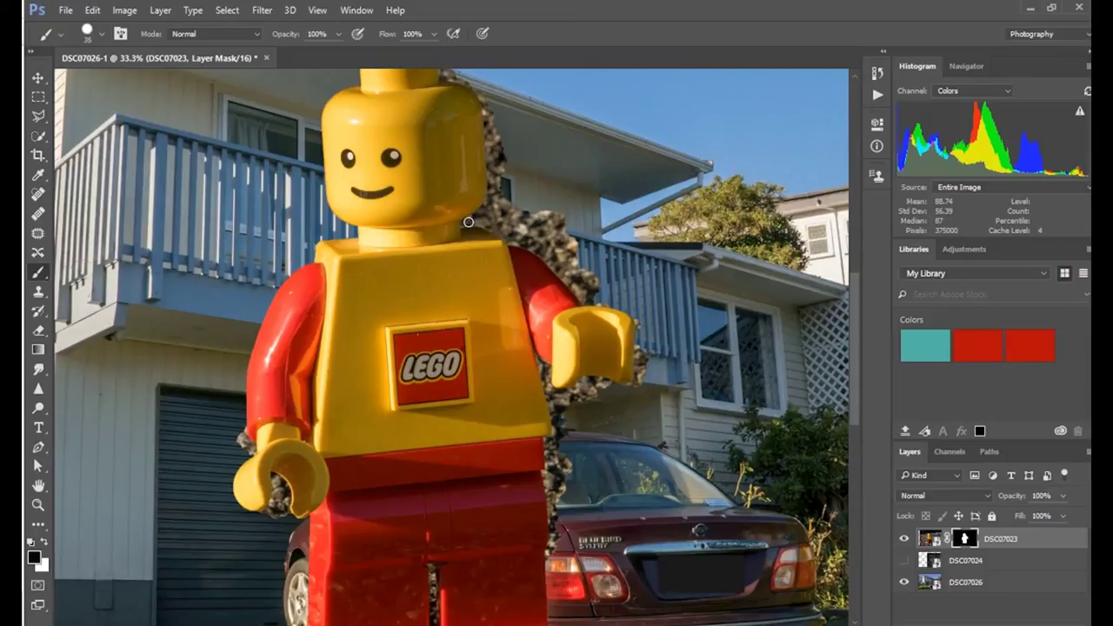
drag(467, 222, 546, 226)
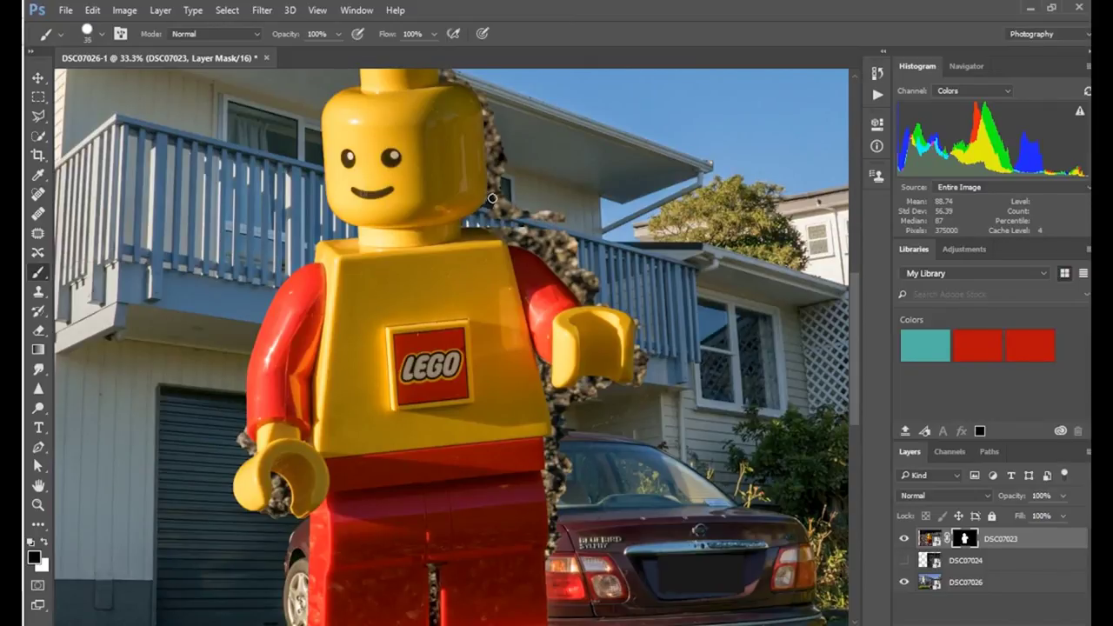
drag(494, 214, 602, 222)
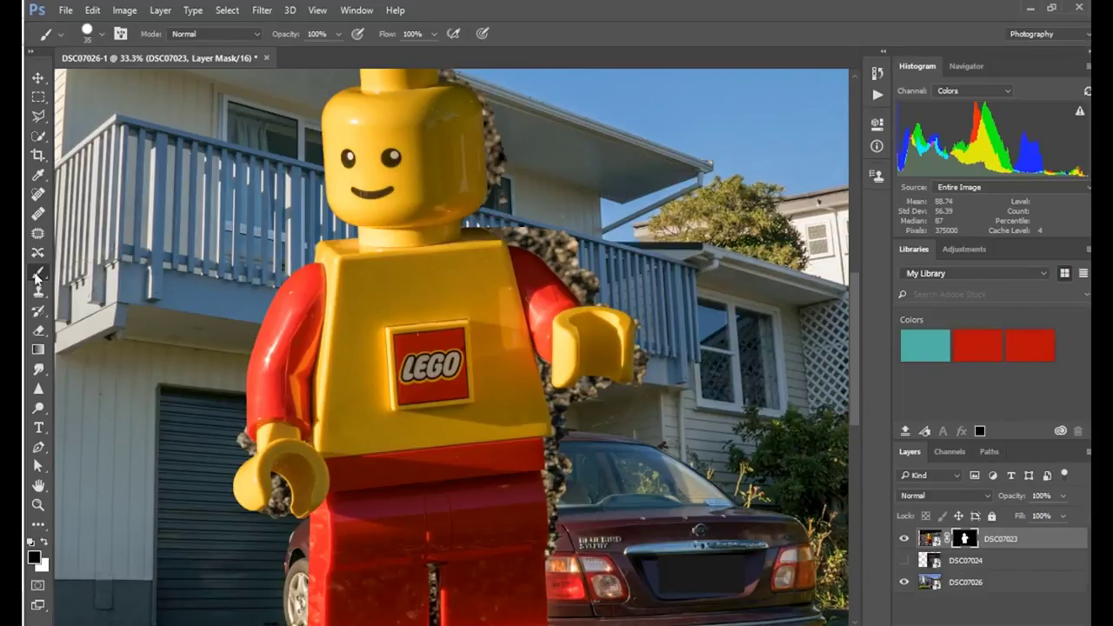
Select the leftover gravel along the figure's car-side edge, from head to foot, with the Magnetic Lasso.
right_click(39, 120)
click(96, 149)
key(ctrl+plus)
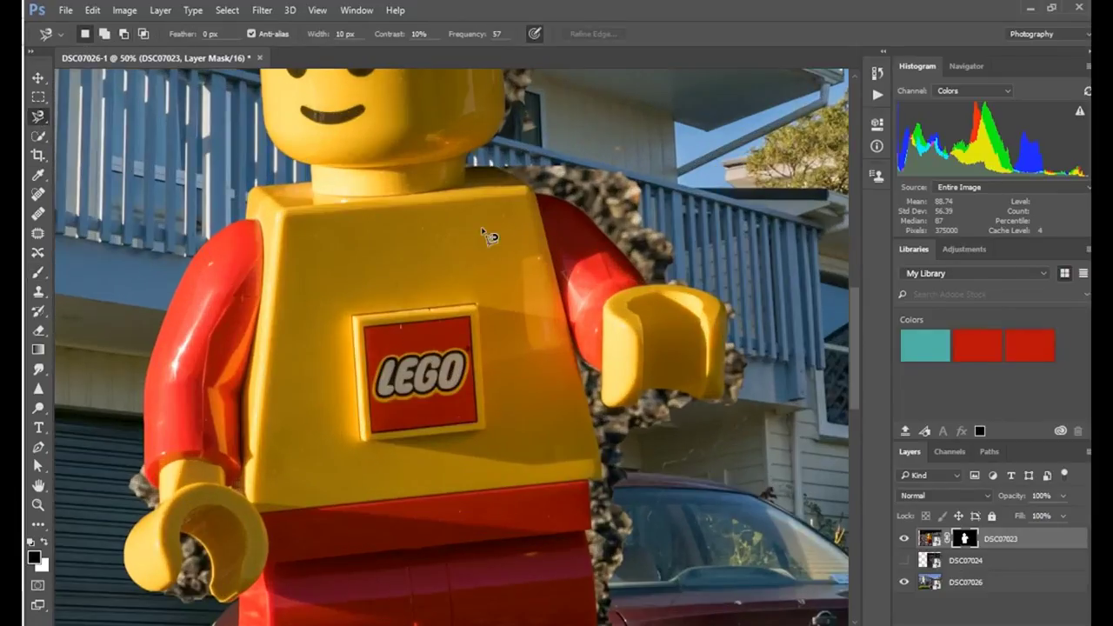
click(468, 167)
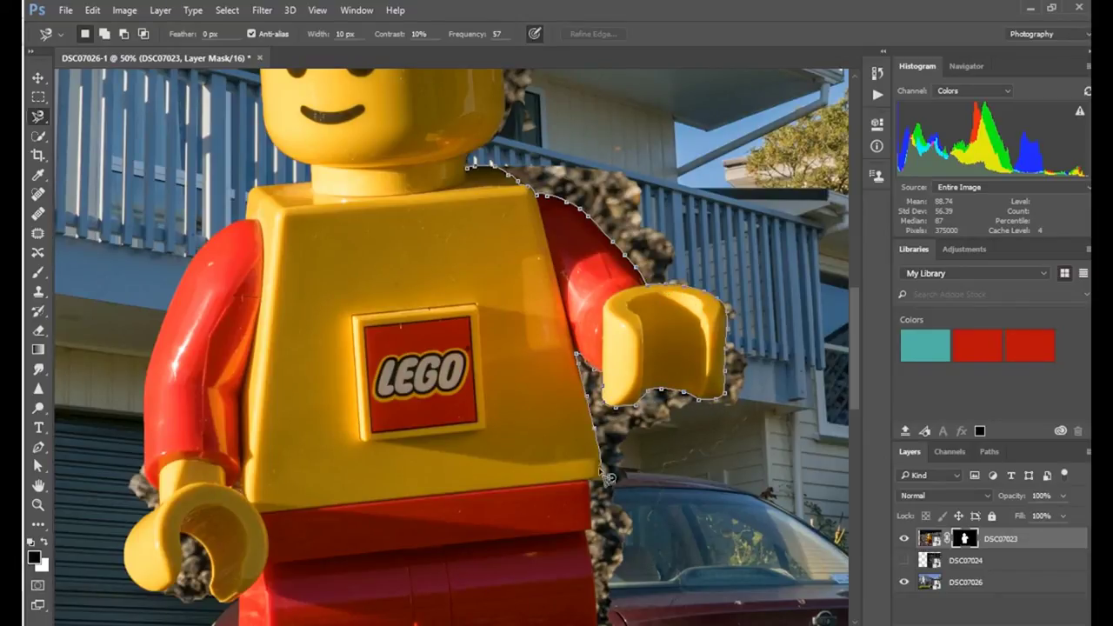
drag(598, 539, 468, 122)
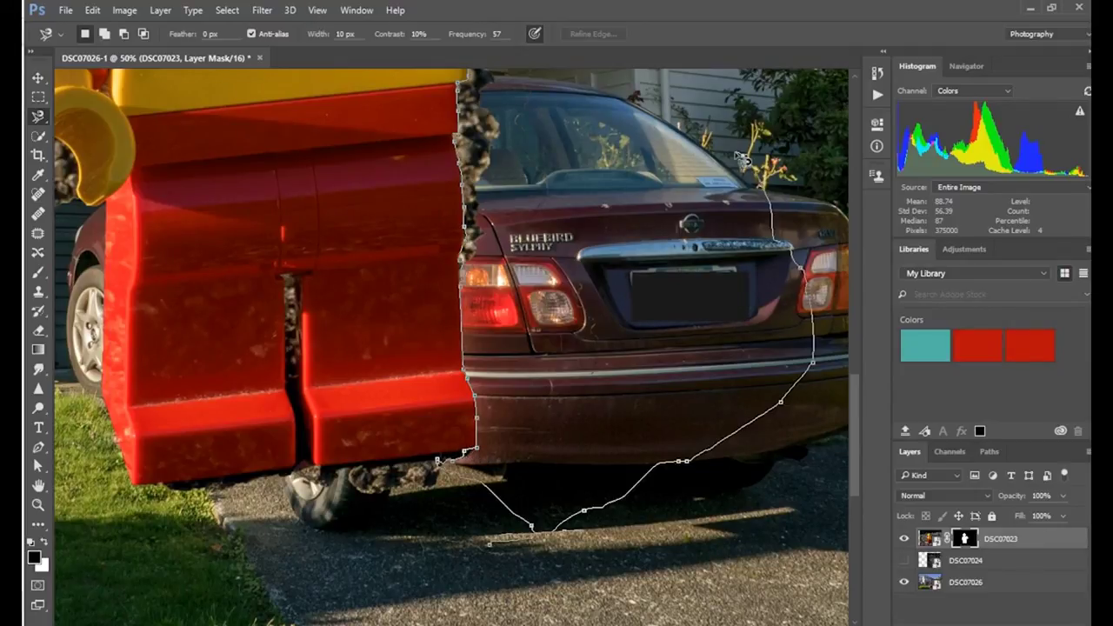
scroll(464, 90, up, 5)
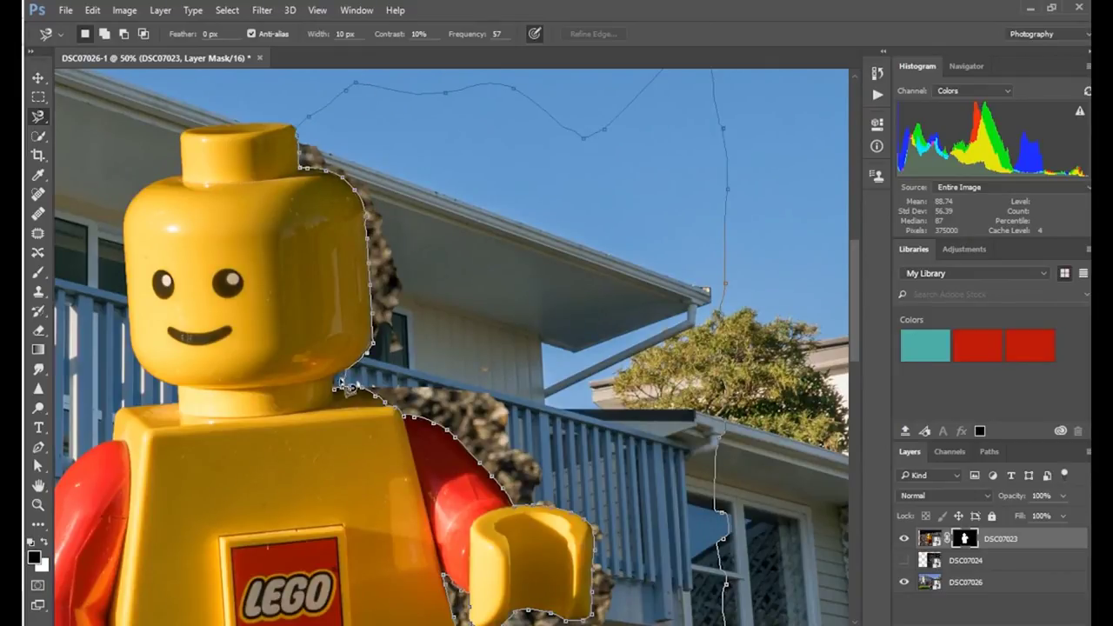
double_click(374, 393)
key(ctrl+minus)
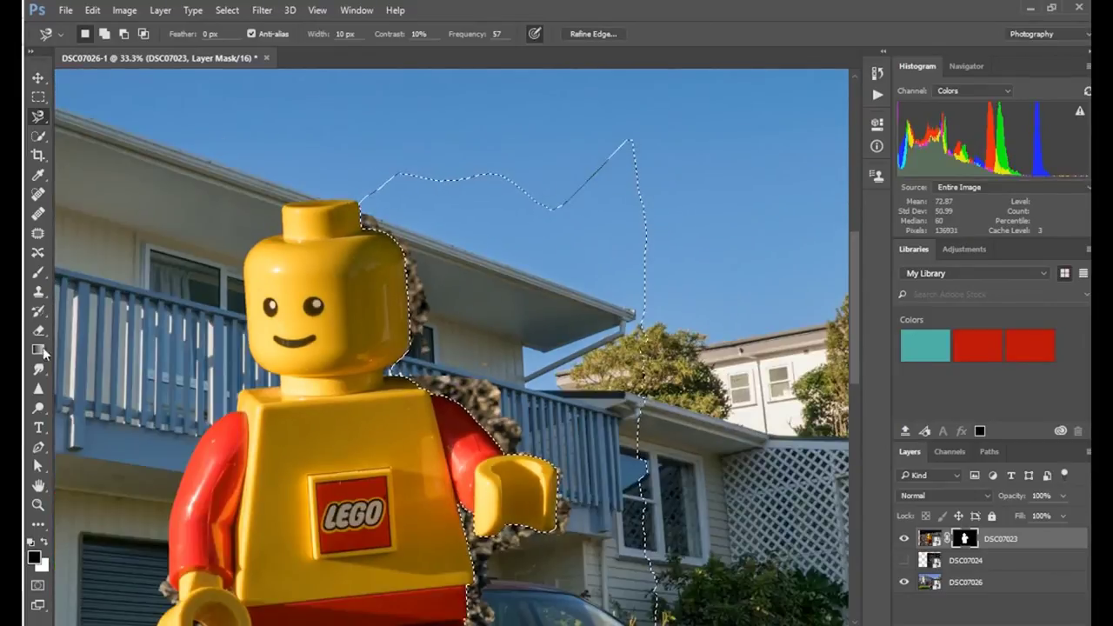
Paint the selected gravel black on the mask with an 800 px brush and clear the selection.
key(b)
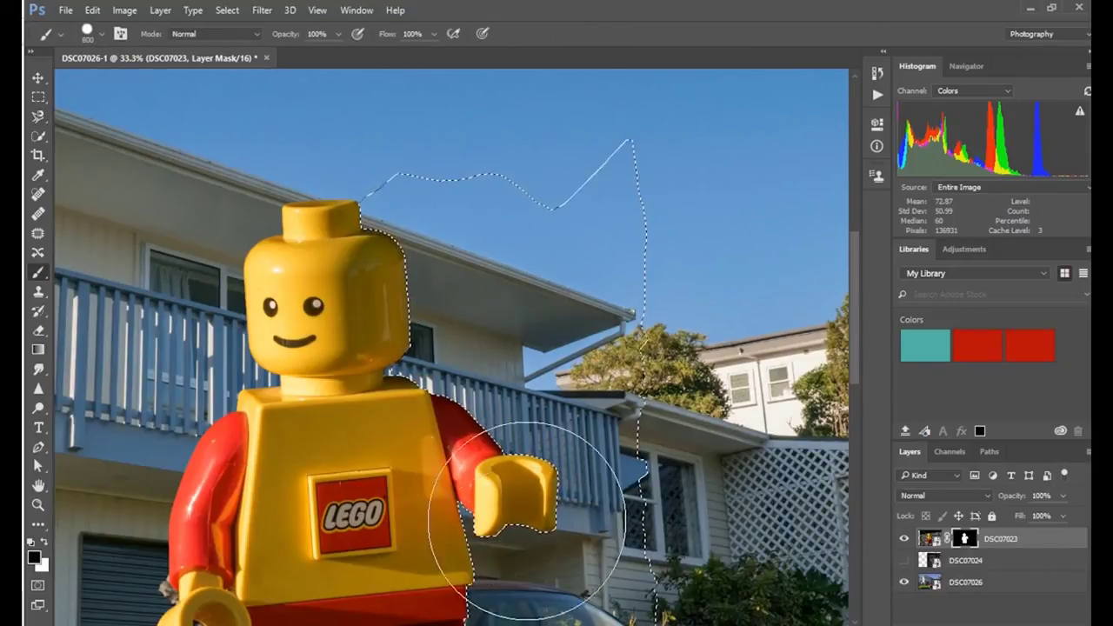
scroll(521, 556, down, 5)
key(ctrl+d)
Set the brush to 80 px, shrink it further and paint black on the mask along the red leg's edge beside the car.
scroll(634, 459, up, 3)
scroll(631, 442, up, 4)
click(96, 35)
text(80)
key(Tab)
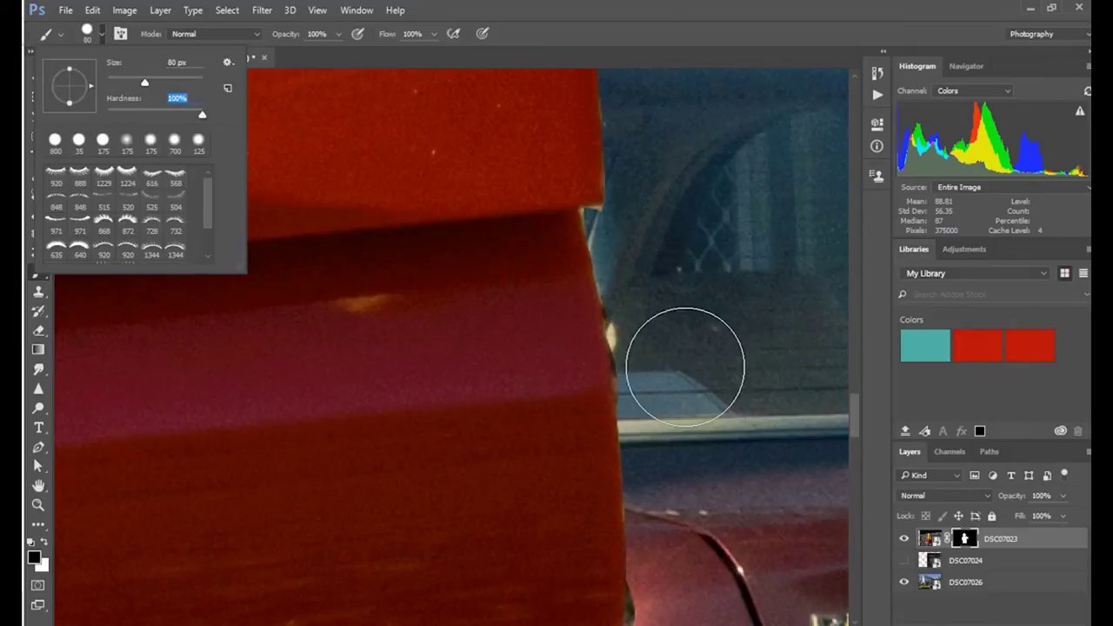
key(Return)
key(bracketleft)
key(bracketleft)
key(bracketleft)
key(bracketleft)
key(bracketleft)
key(bracketleft)
key(bracketleft)
key(bracketleft)
key(bracketleft)
key(bracketleft)
scroll(608, 171, down, 5)
drag(563, 199, 539, 311)
Select the gravel beneath the figure's feet with the Polygonal Lasso, following the lower edges of both feet.
click(38, 116)
click(95, 133)
scroll(521, 365, down, 5)
scroll(609, 347, left, 1)
click(671, 372)
drag(229, 422, 653, 402)
click(498, 415)
click(463, 374)
drag(459, 287, 453, 457)
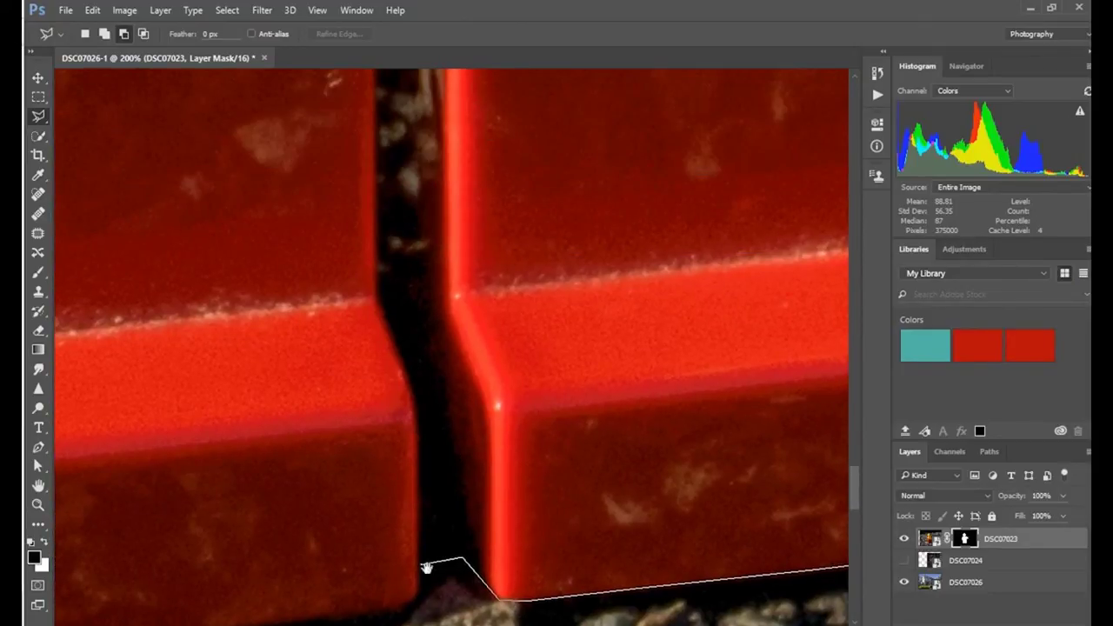
drag(426, 565, 479, 427)
click(479, 427)
scroll(365, 465, left, 3)
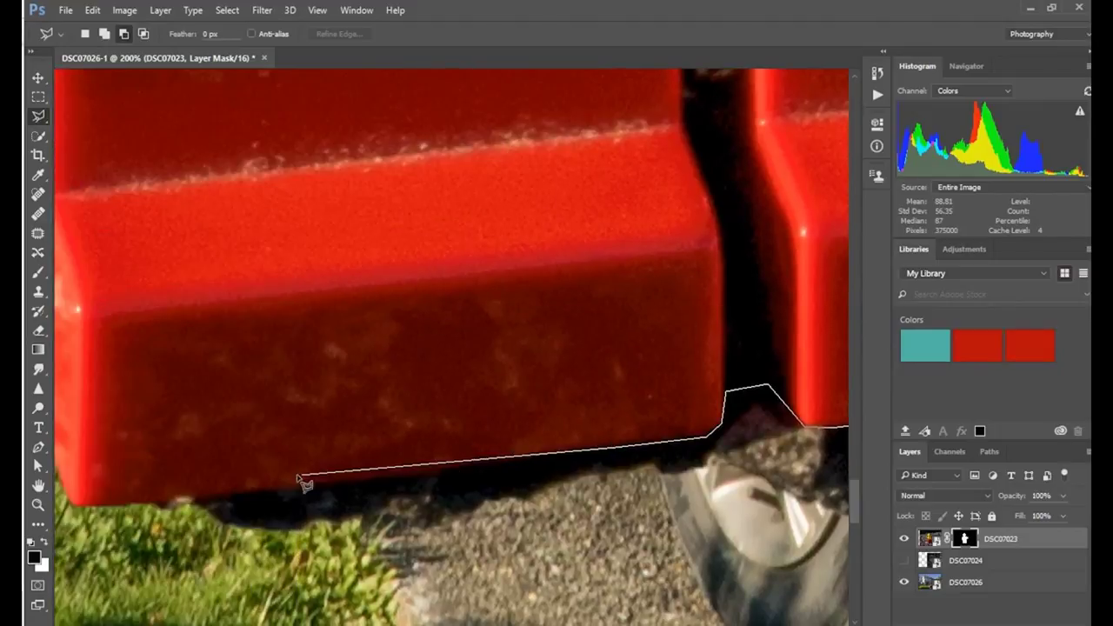
scroll(134, 509, left, 4)
click(393, 520)
click(269, 149)
scroll(194, 269, down, 3)
click(236, 360)
click(446, 489)
scroll(447, 490, down, 2)
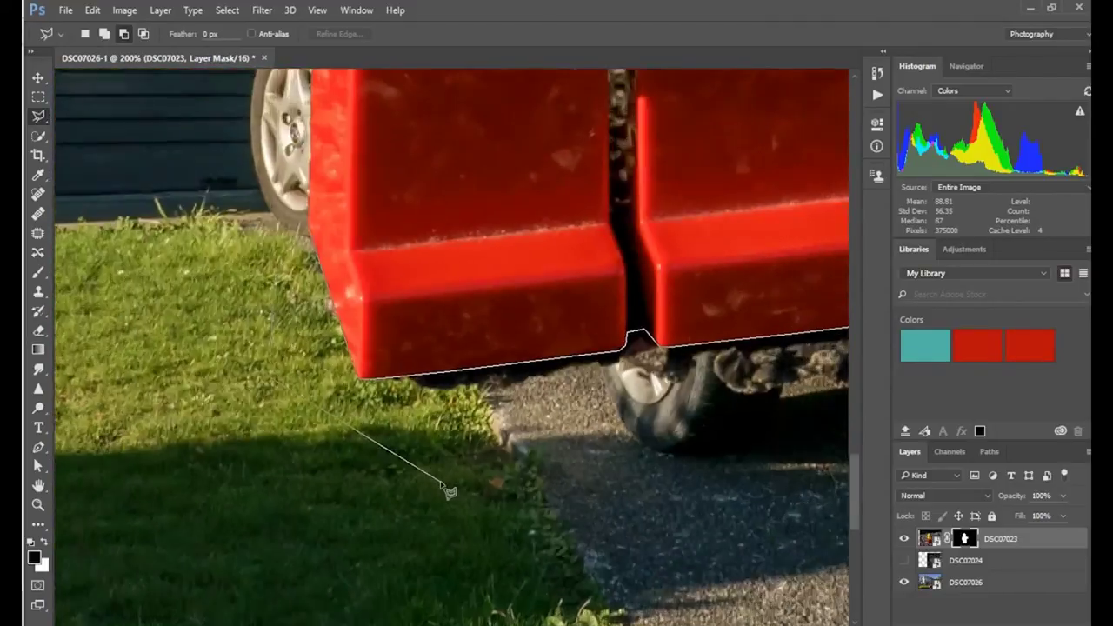
scroll(761, 519, down, 2)
click(721, 474)
click(665, 365)
click(594, 341)
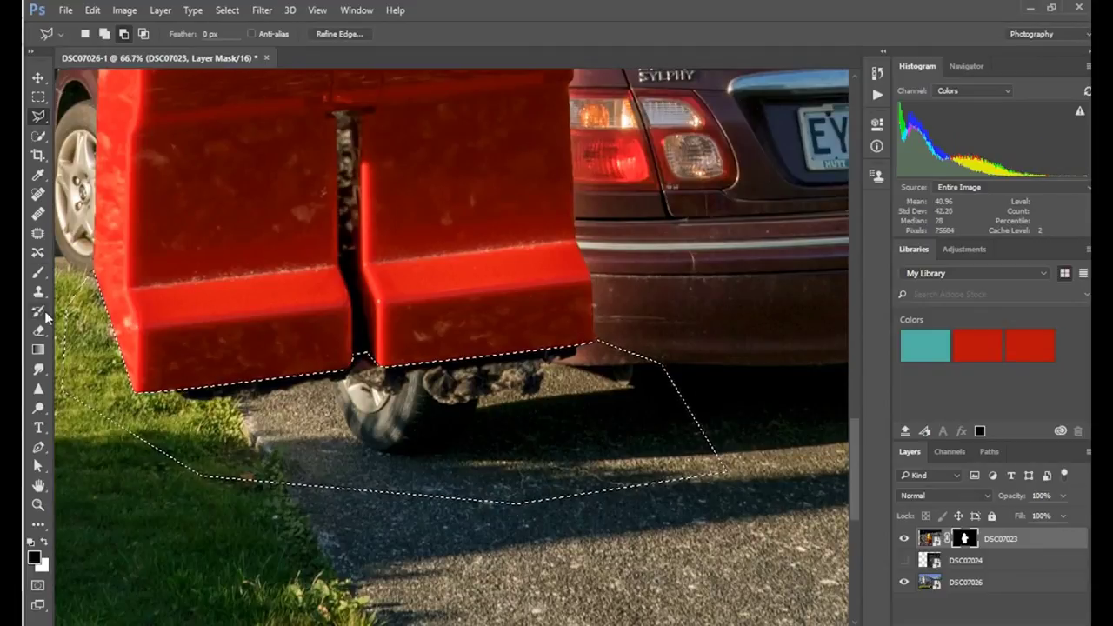
Enlarge the brush to 125 px and paint black on the mask across the selected gravel beneath the feet.
key(b)
key(bracketright)
key(bracketright)
key(bracketright)
key(bracketright)
key(bracketright)
key(bracketright)
key(bracketright)
key(bracketright)
drag(209, 356, 718, 360)
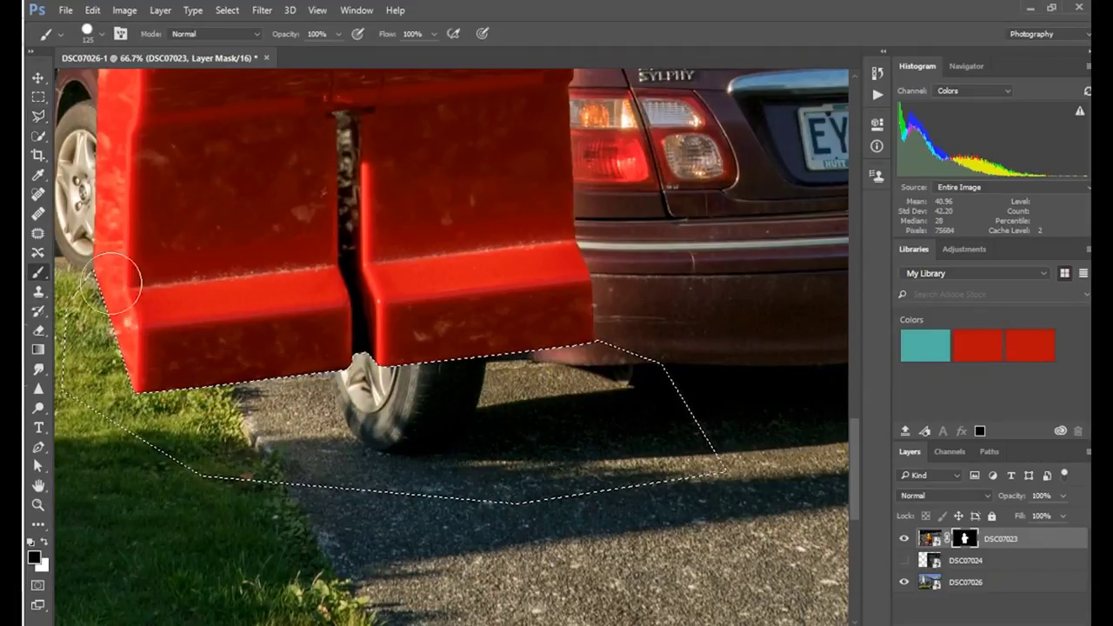
Reduce the brush to 25 px and outline a narrow strip of gravel between the legs with the Polygonal Lasso.
scroll(397, 331, up, 3)
key(bracketleft)
key(bracketleft)
key(bracketleft)
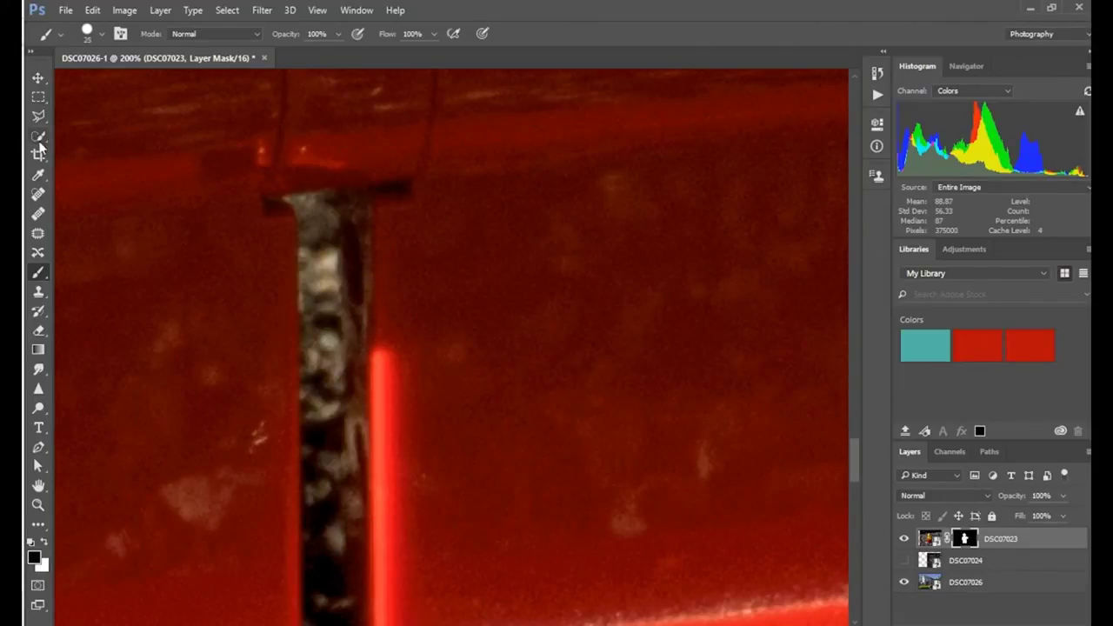
click(39, 116)
click(118, 131)
click(296, 218)
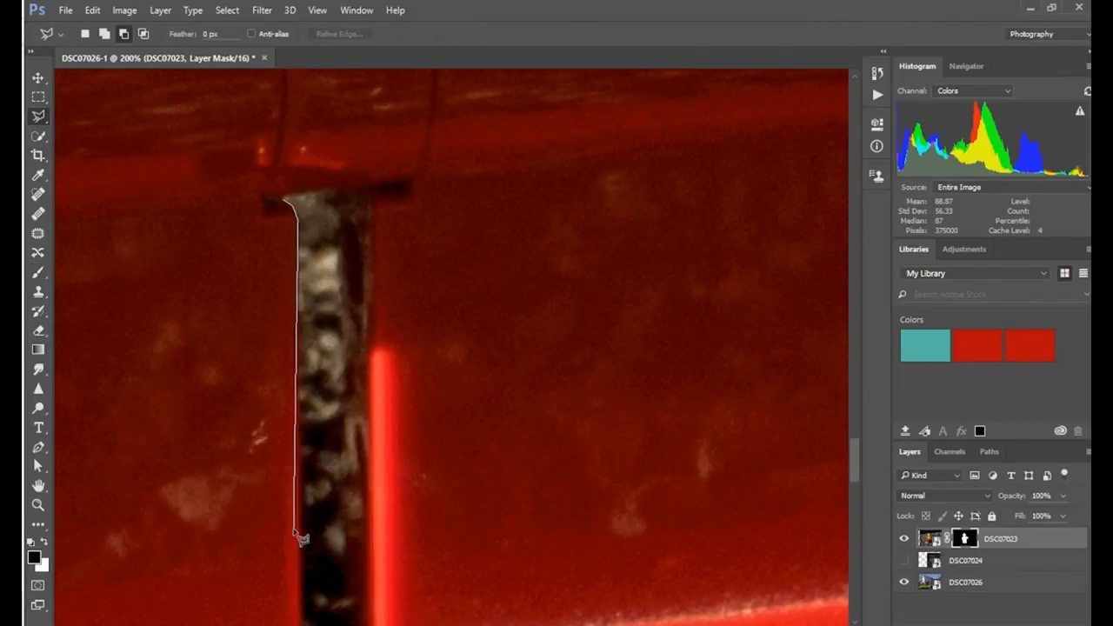
click(300, 551)
mouse_move(301, 551)
mouse_down()
mouse_move(253, 229)
mouse_move(296, 619)
mouse_up()
click(269, 232)
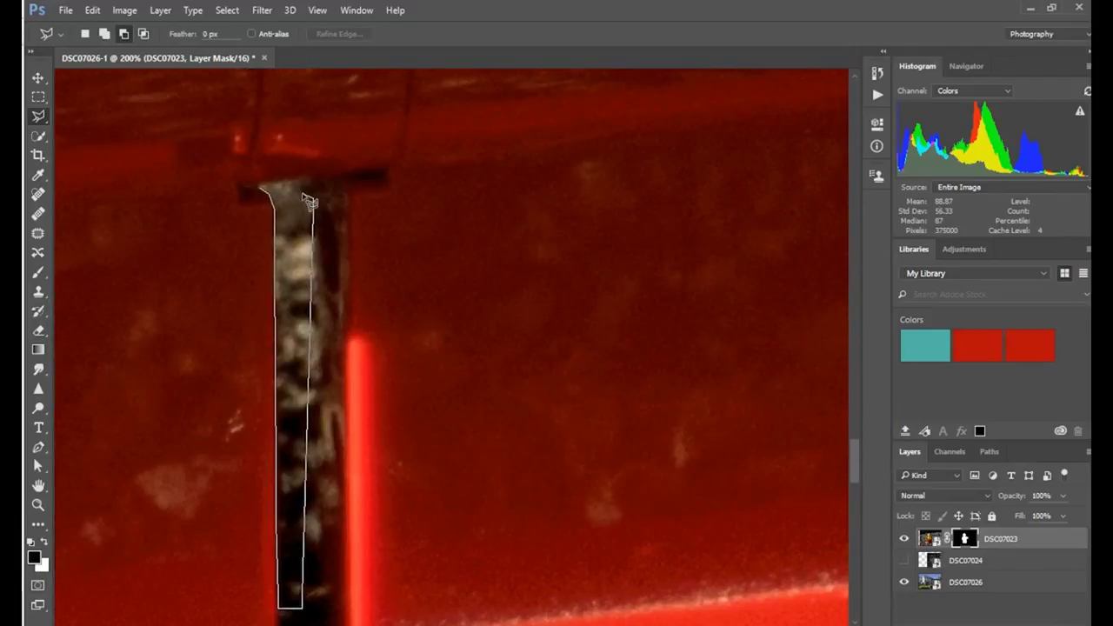
click(293, 184)
click(270, 196)
Paint the selected strip between the legs black on the mask with the 25 px brush and clear the selection.
click(38, 272)
mouse_move(291, 196)
mouse_down()
mouse_move(210, 239)
mouse_move(324, 282)
mouse_move(326, 364)
mouse_move(294, 441)
mouse_up()
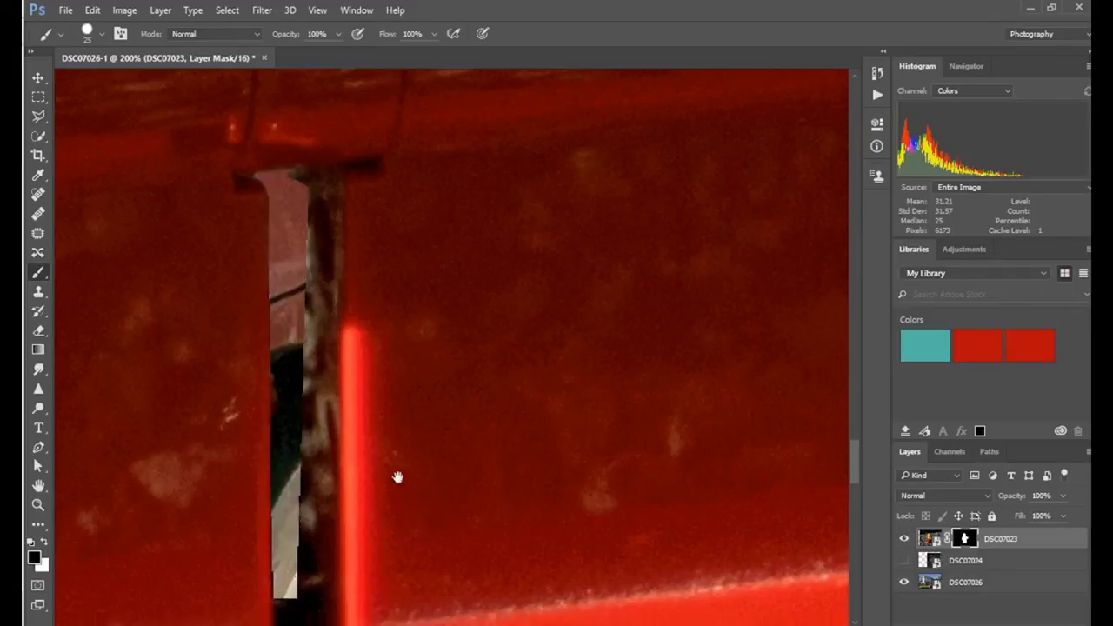
drag(438, 527, 397, 385)
key(ctrl+d)
Reduce the brush to 7 px and make white the foreground colour.
key([)
key([)
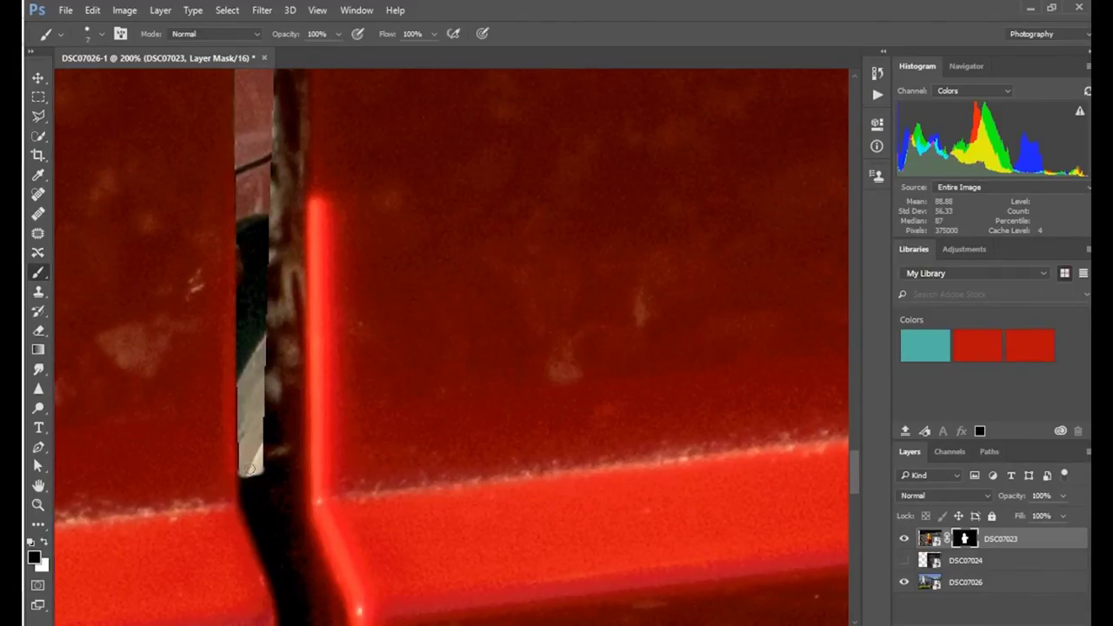
key(x)
key(ctrl+minus)
key(ctrl+minus)
key(ctrl+minus)
key(ctrl+minus)
key(ctrl+minus)
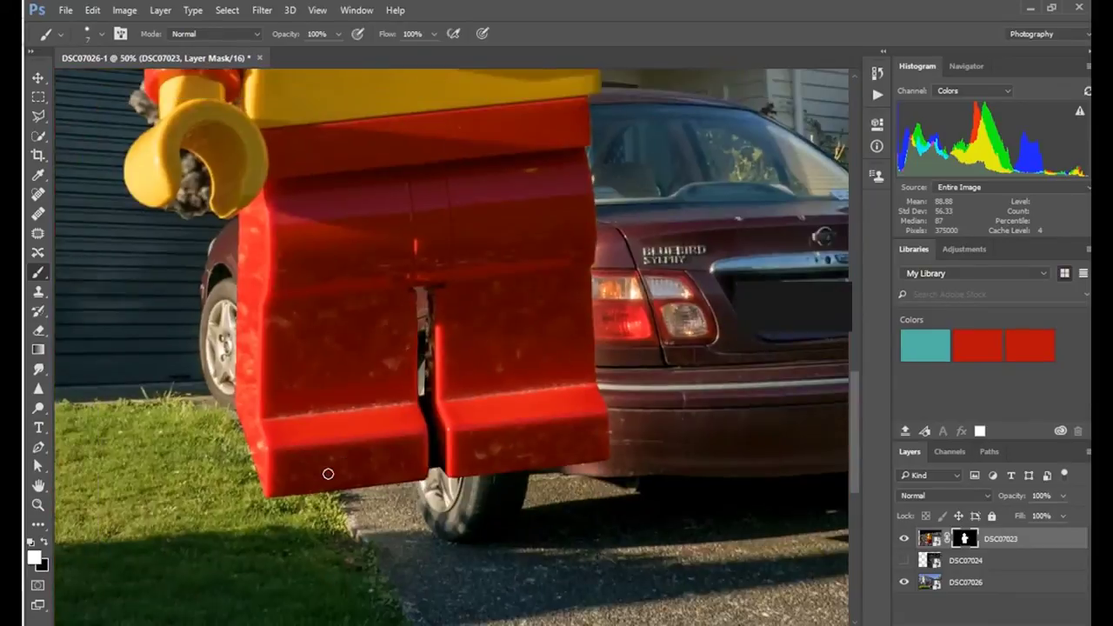
key(ctrl+minus)
key(ctrl+t)
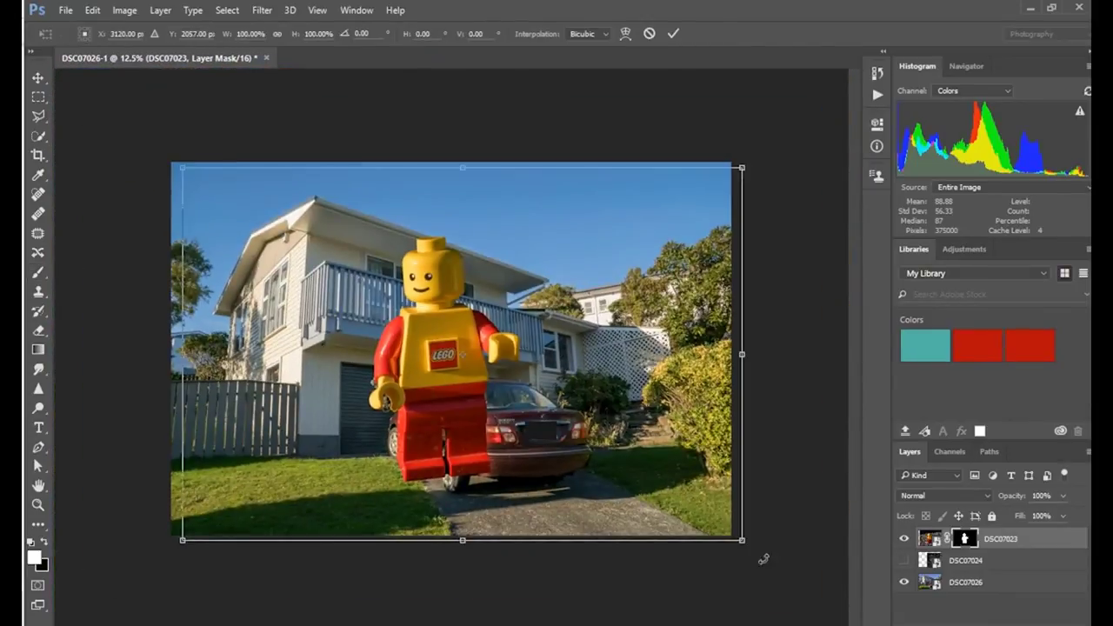
click(675, 35)
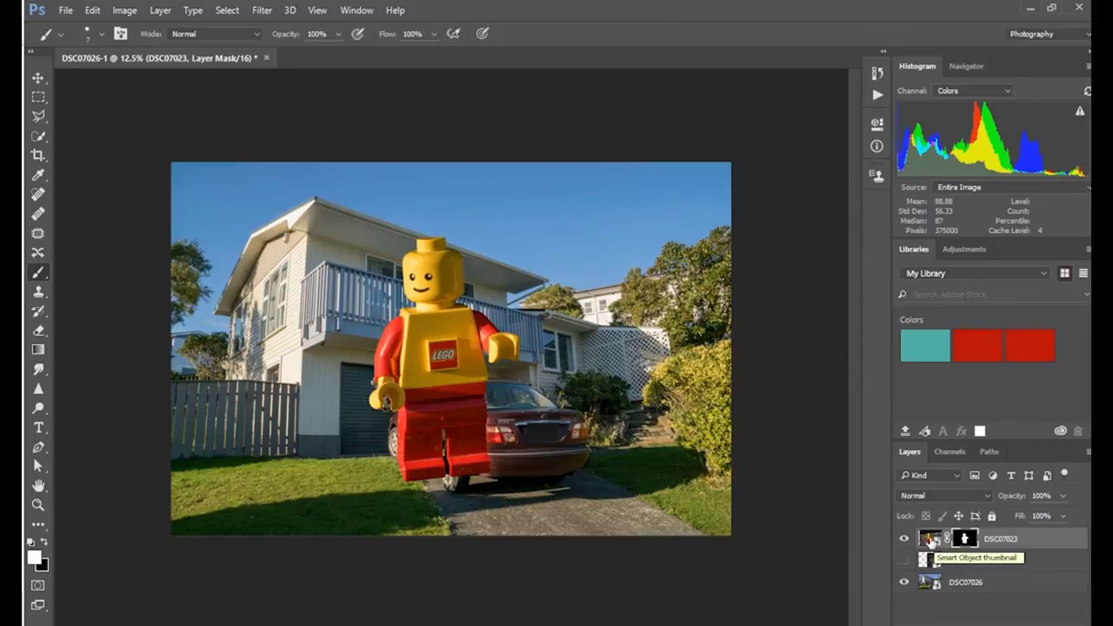
Free-transform the LEGO figure to 78.92% scale and 1.42° rotation, placing it on the driveway behind the car.
key(ctrl+t)
drag(759, 559, 751, 569)
drag(442, 398, 537, 441)
drag(286, 191, 398, 278)
drag(603, 430, 637, 404)
drag(390, 561, 406, 570)
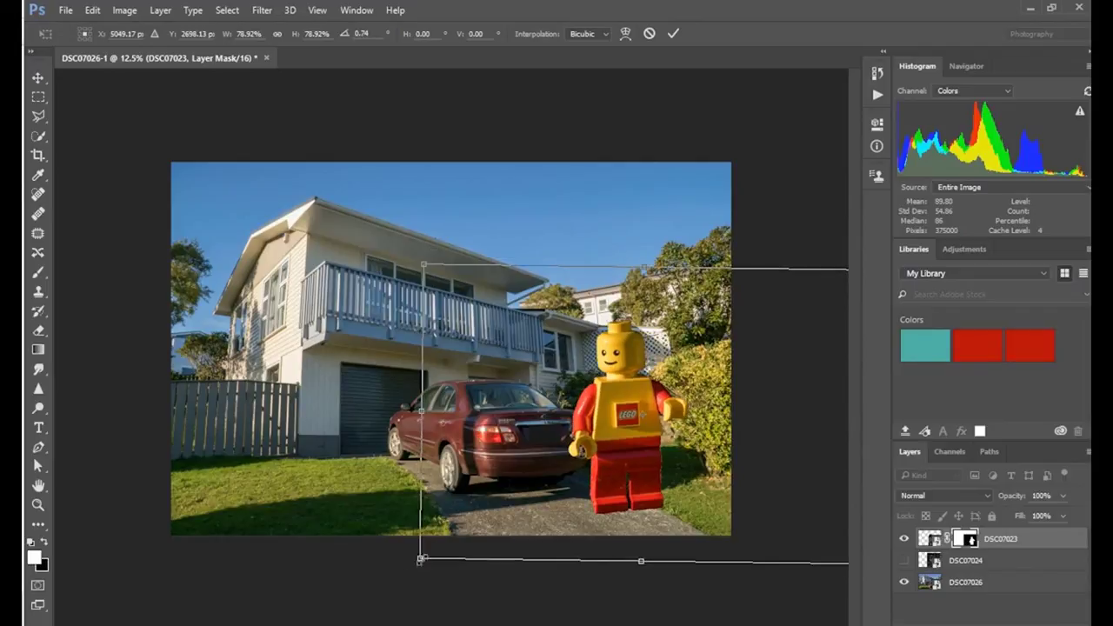
drag(640, 494, 612, 497)
drag(836, 584, 835, 588)
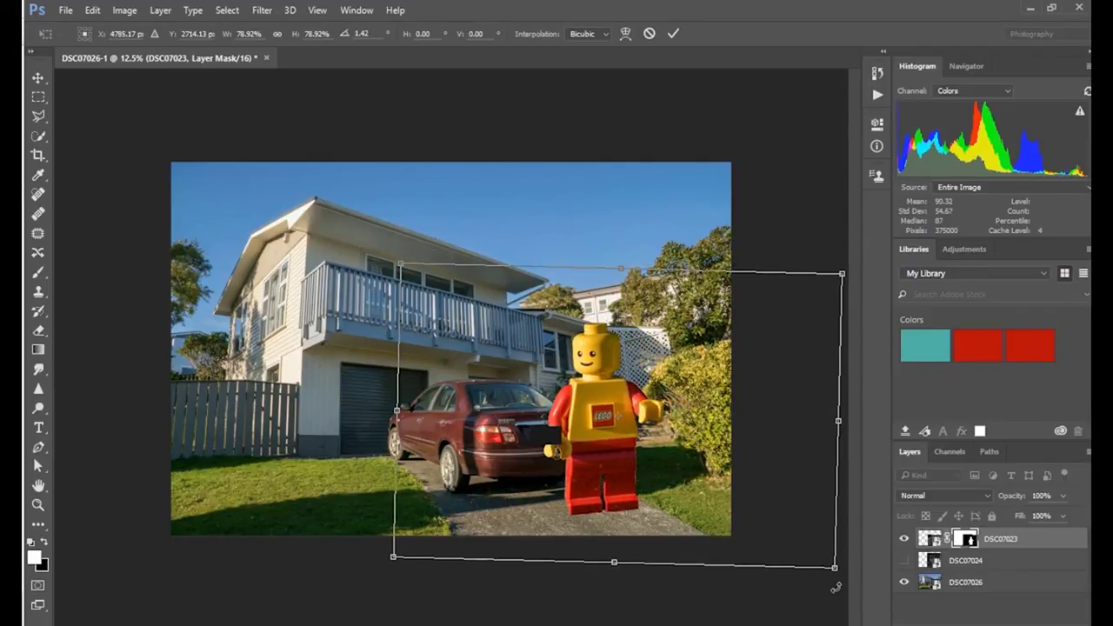
click(674, 35)
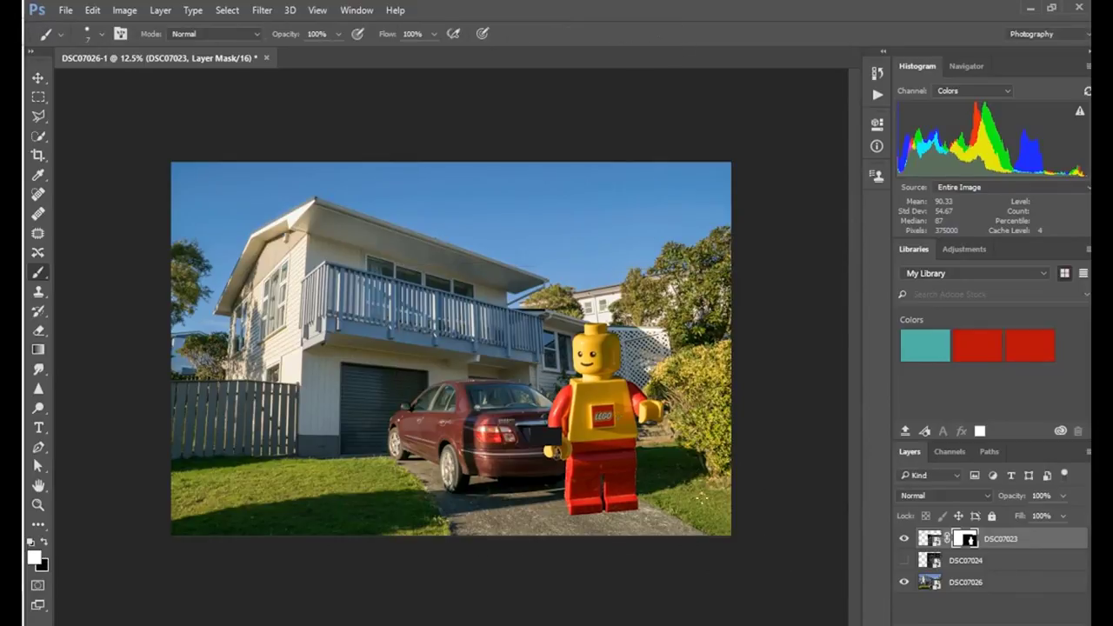
Refine the LEGO figure's layer mask with Shift Edge at -41% and Smooth at 7.
scroll(659, 495, up, 8)
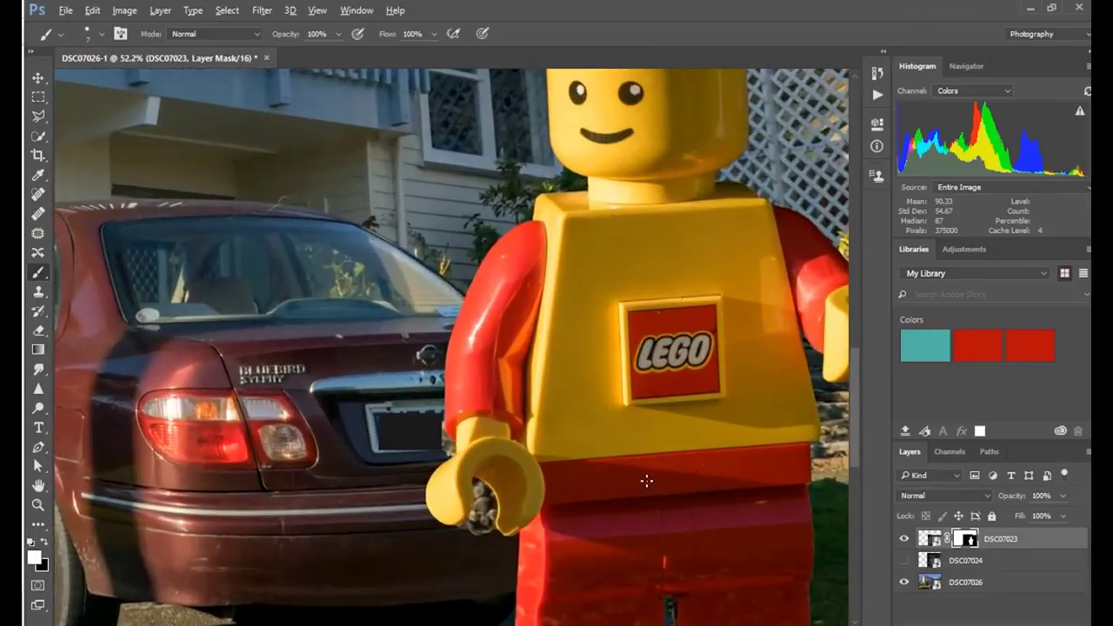
drag(785, 514, 535, 300)
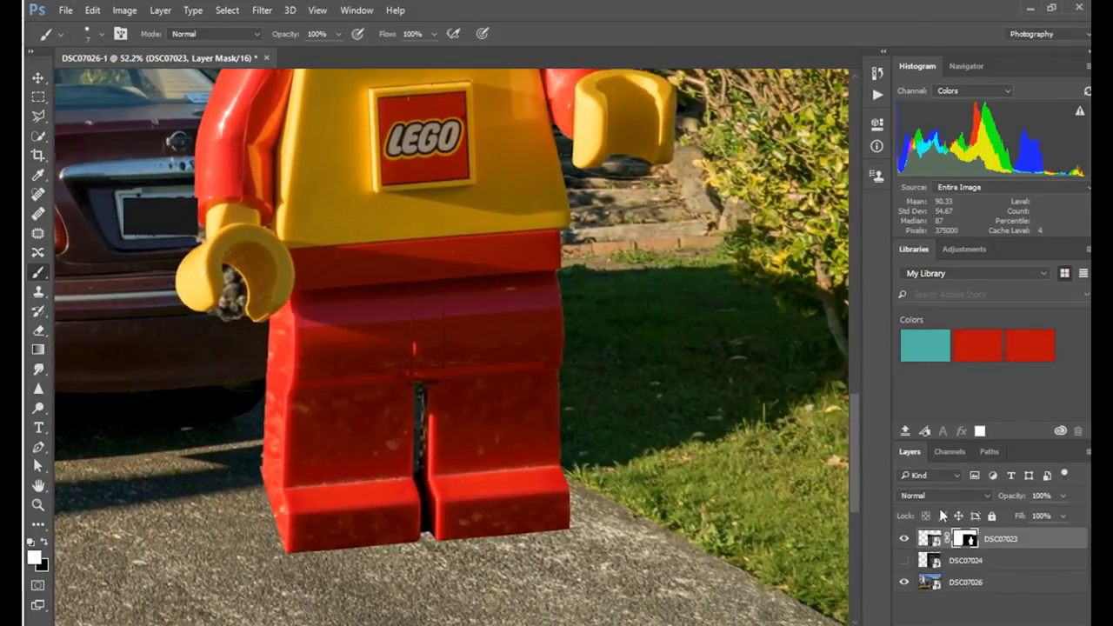
right_click(966, 539)
click(978, 502)
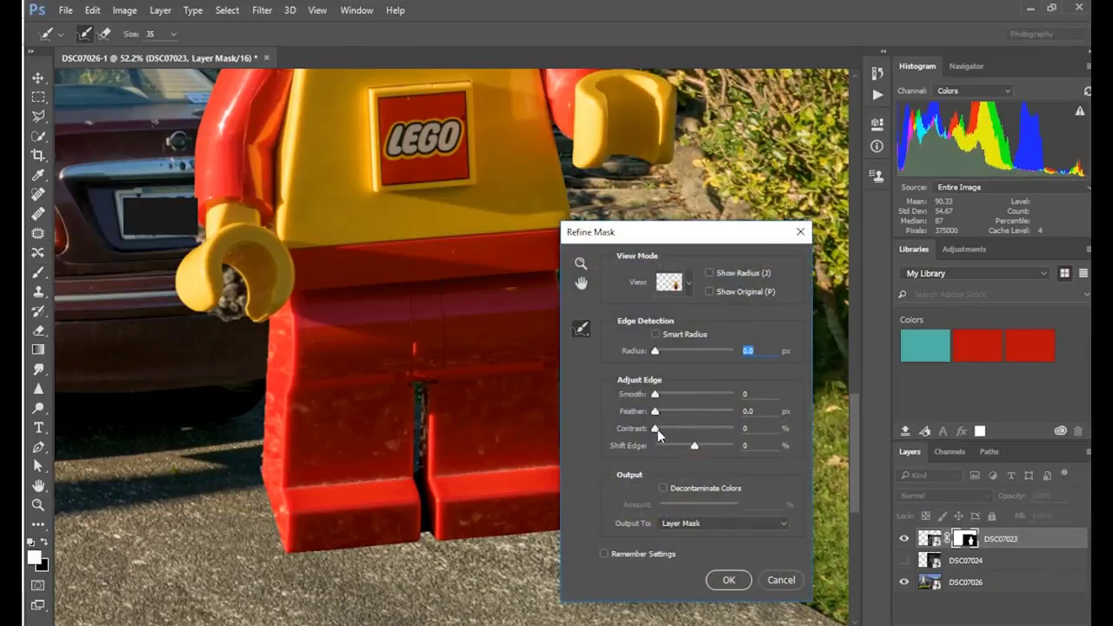
drag(695, 449, 680, 449)
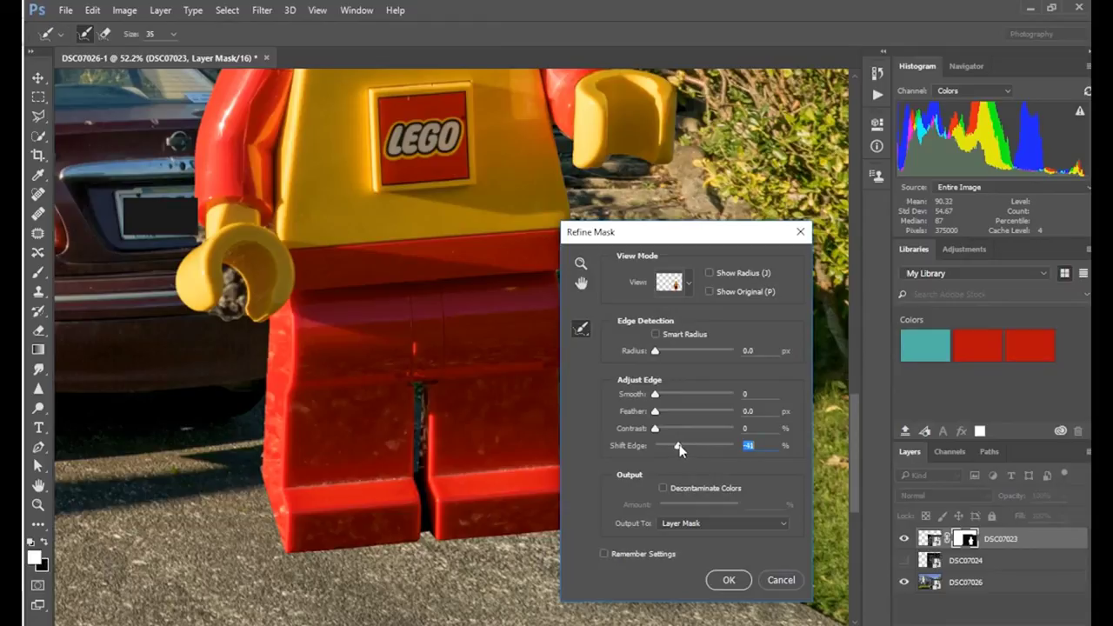
drag(659, 398, 661, 396)
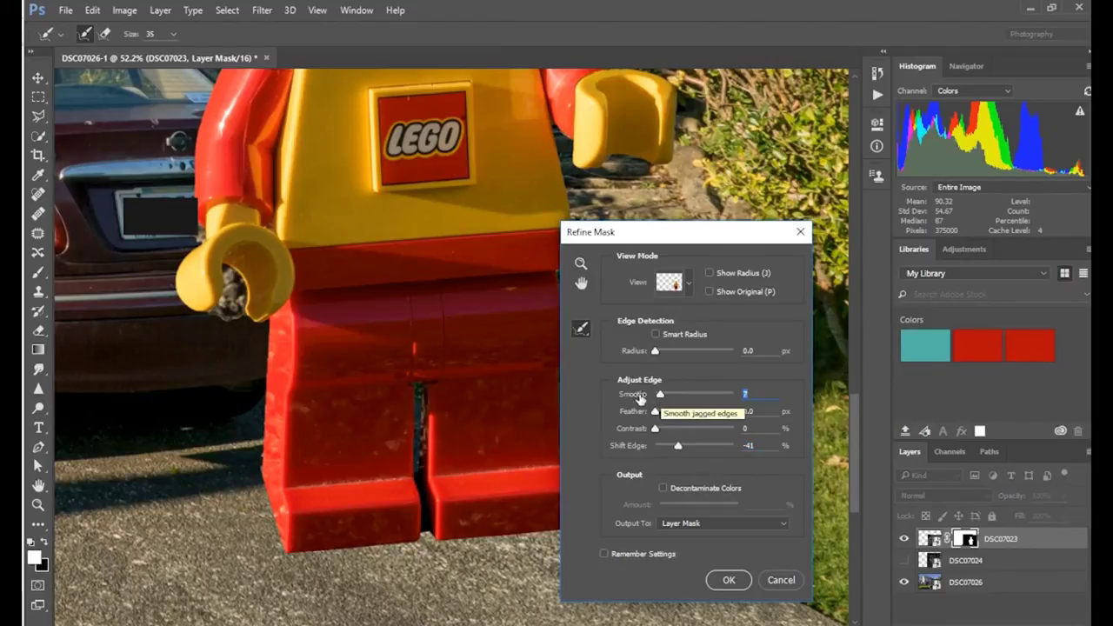
click(729, 580)
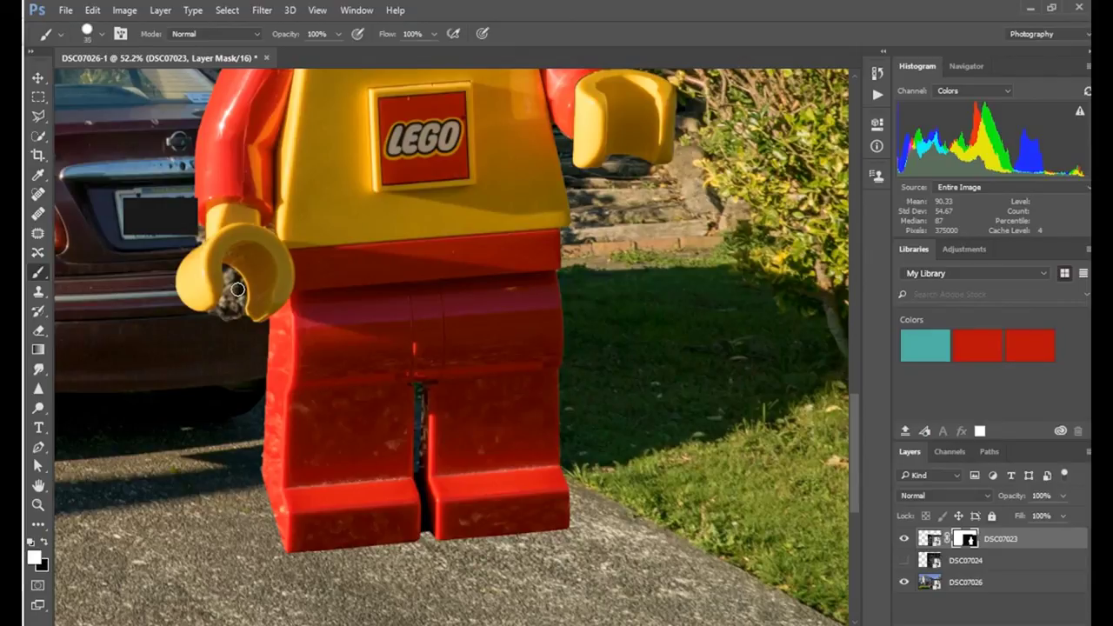
Paint black on the mask over the gravel inside the cupped hand and restore the hand's lower tip with white.
scroll(238, 289, up, 5)
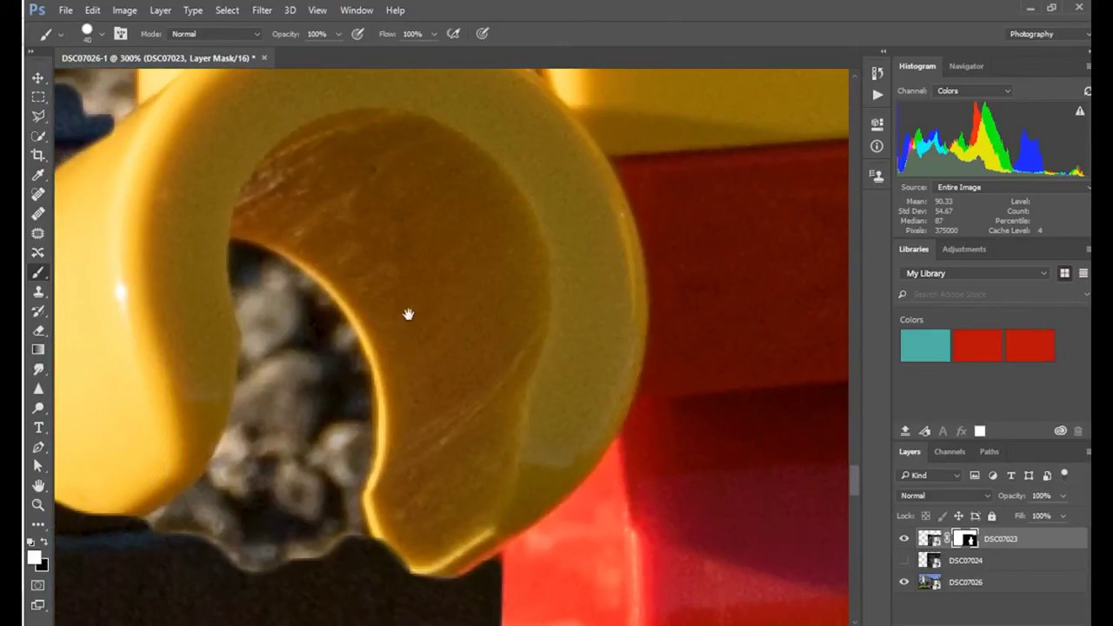
key(x)
mouse_move(305, 335)
mouse_down()
mouse_move(325, 431)
mouse_move(323, 549)
mouse_move(167, 557)
mouse_move(249, 495)
mouse_move(282, 424)
mouse_move(285, 361)
mouse_up()
key(bracketleft)
key(bracketleft)
key(bracketleft)
key(bracketleft)
mouse_move(241, 248)
mouse_down()
mouse_move(319, 302)
mouse_move(240, 253)
mouse_move(253, 313)
mouse_move(241, 299)
mouse_move(261, 345)
mouse_move(256, 293)
mouse_move(304, 316)
mouse_up()
key(x)
mouse_move(417, 551)
mouse_down()
mouse_move(386, 541)
mouse_move(420, 565)
mouse_up()
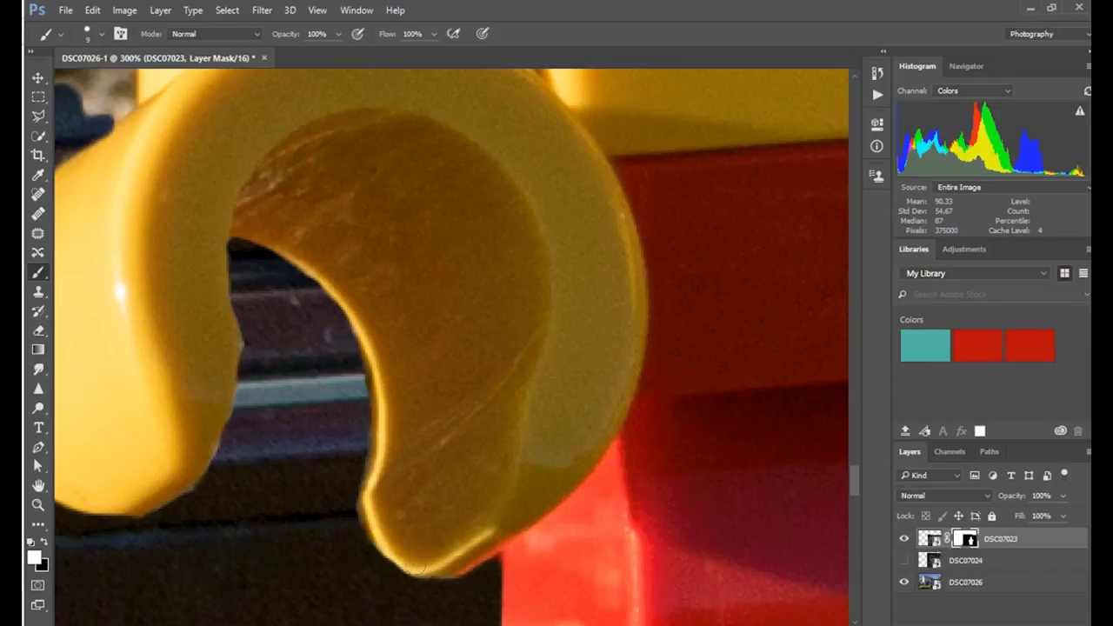
Paint black on the mask along the hand and beside the sleeve cuff, enlarging the brush to 25 px.
key(x)
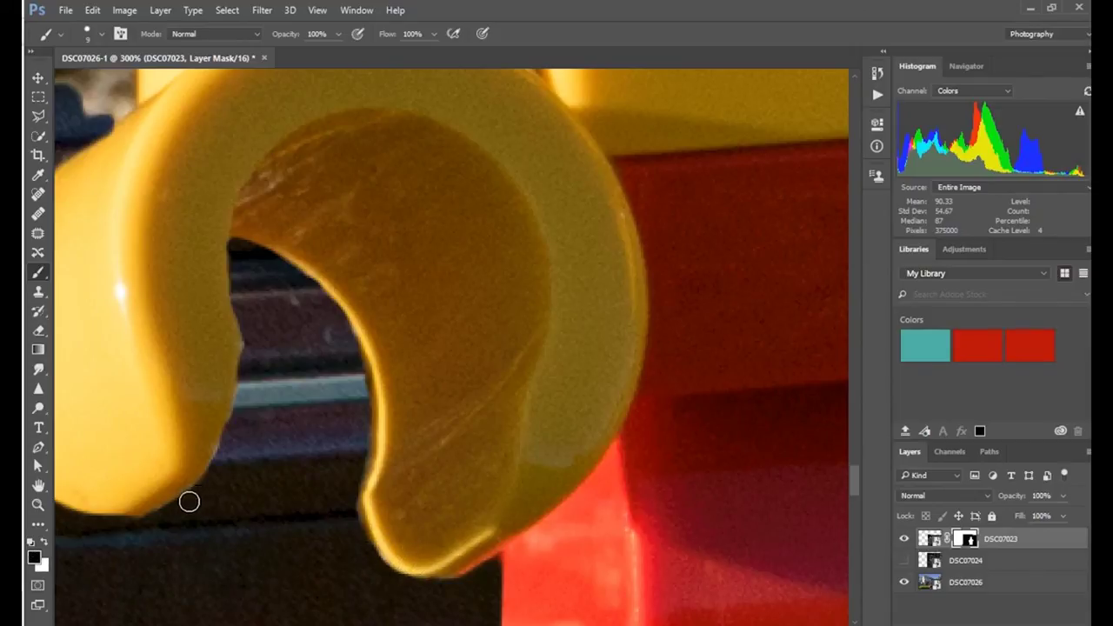
mouse_move(266, 365)
mouse_down()
mouse_move(390, 330)
mouse_move(315, 510)
mouse_move(349, 511)
mouse_up()
mouse_move(379, 535)
mouse_down()
mouse_move(392, 462)
mouse_move(341, 410)
mouse_move(323, 324)
mouse_move(366, 486)
mouse_move(355, 522)
mouse_move(364, 468)
mouse_move(298, 497)
mouse_move(295, 547)
mouse_up()
key(bracketright)
key(bracketright)
key(bracketright)
key(bracketright)
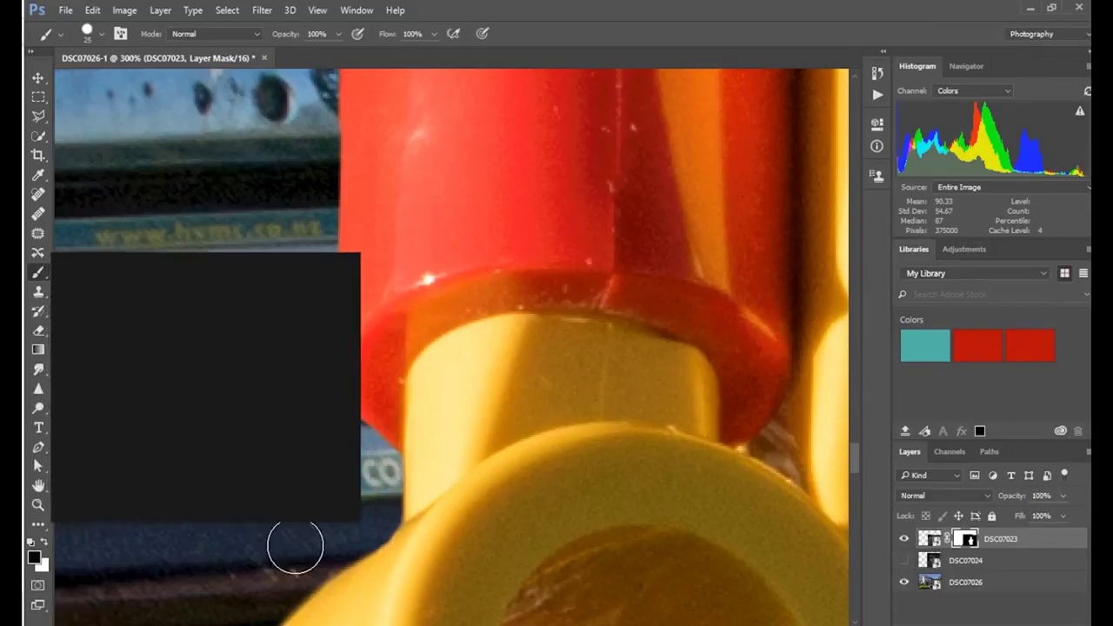
Add an empty layer directly below the figure and draw a horizontal black-to-white linear gradient on it.
key(ctrl+minus)
key(ctrl+minus)
key(ctrl+minus)
key(ctrl+minus)
key(ctrl+minus)
key(ctrl+minus)
key(ctrl+shift+alt+n)
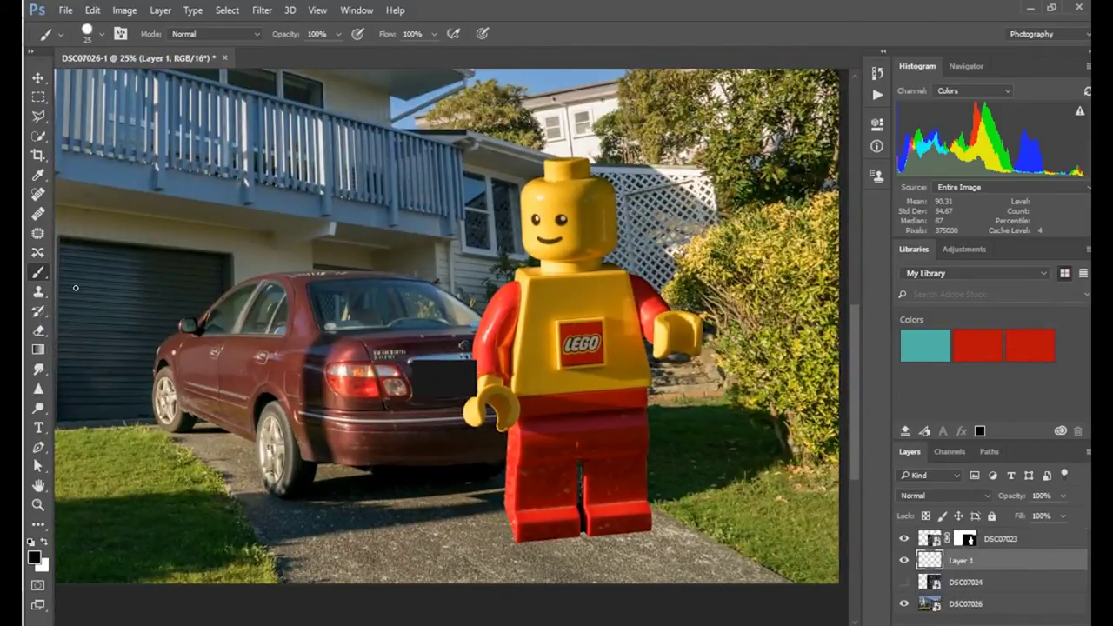
click(38, 349)
drag(174, 325, 590, 303)
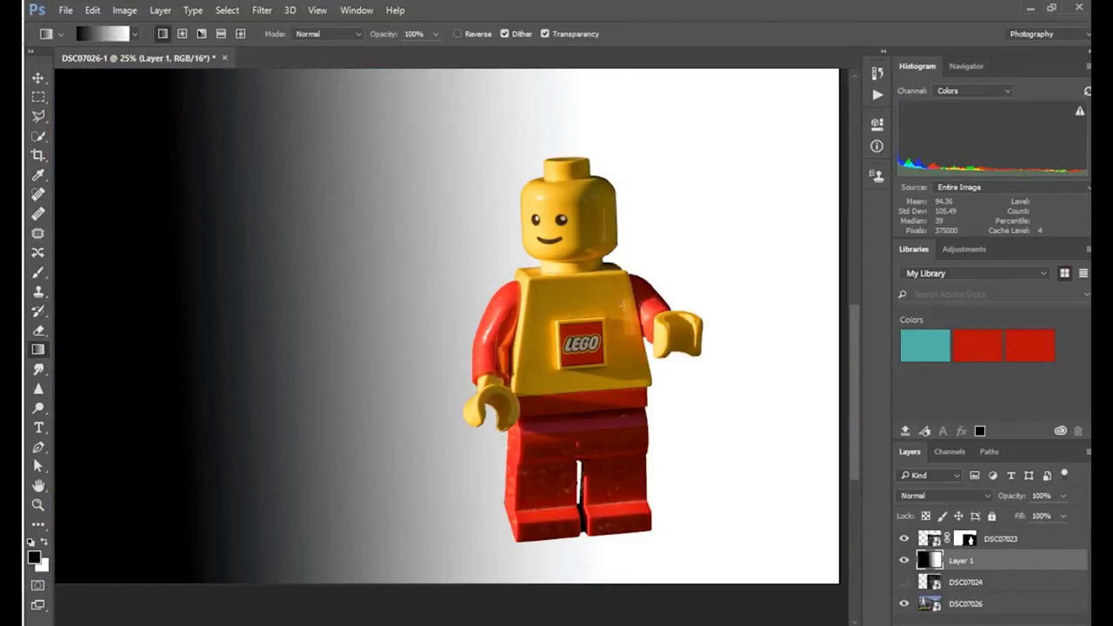
Redraw the gradient in other directions, ending with a short black-to-white transition beside the figure, and hide the gradient layer.
drag(749, 298, 239, 305)
drag(631, 369, 63, 299)
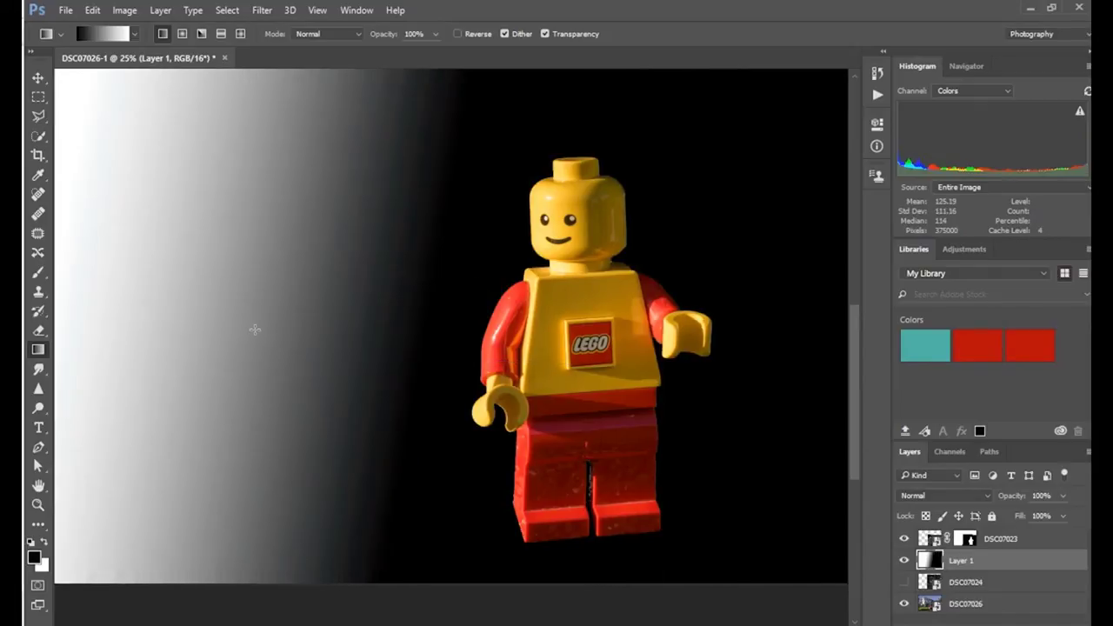
drag(316, 425, 468, 424)
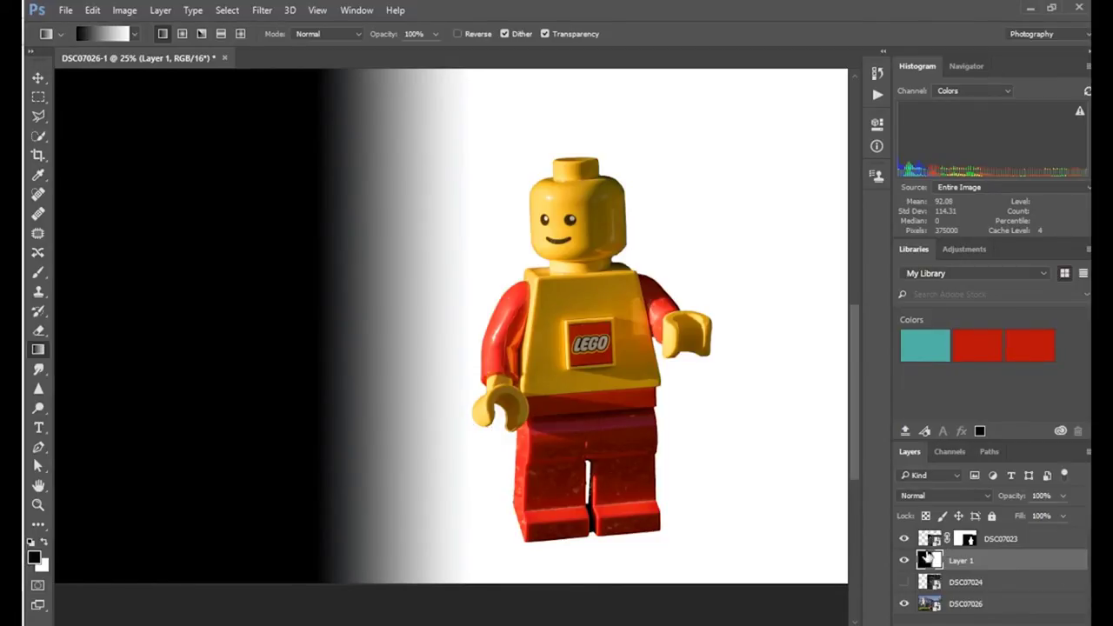
click(904, 561)
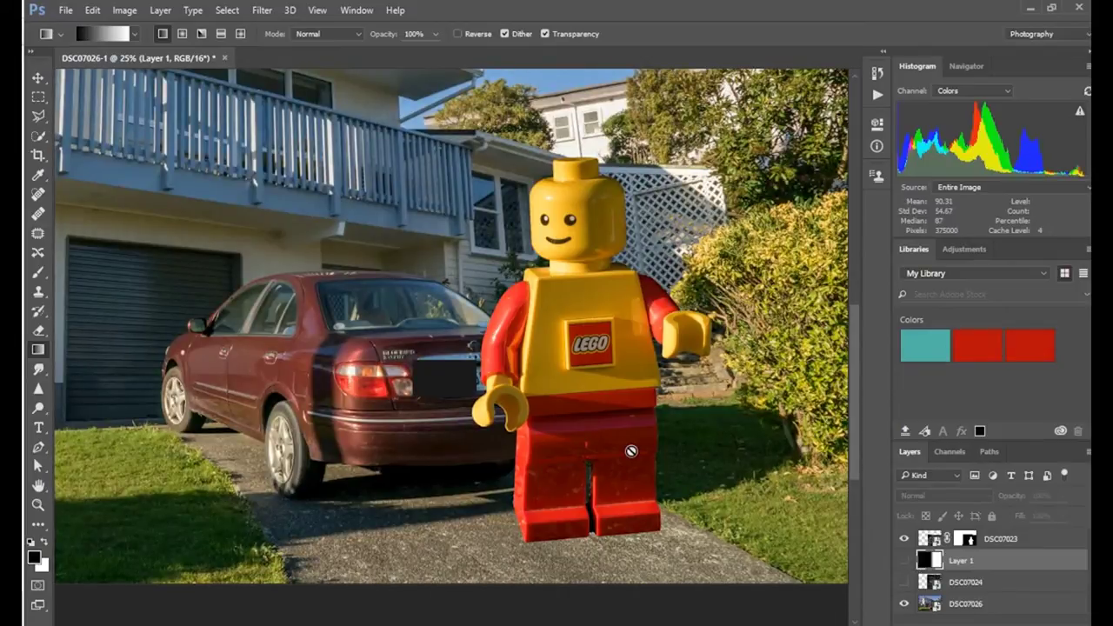
Select the DSC07024 layer and switch to Lightroom to view the overhead shadow photo DSC07024.ARW.
key(ctrl+minus)
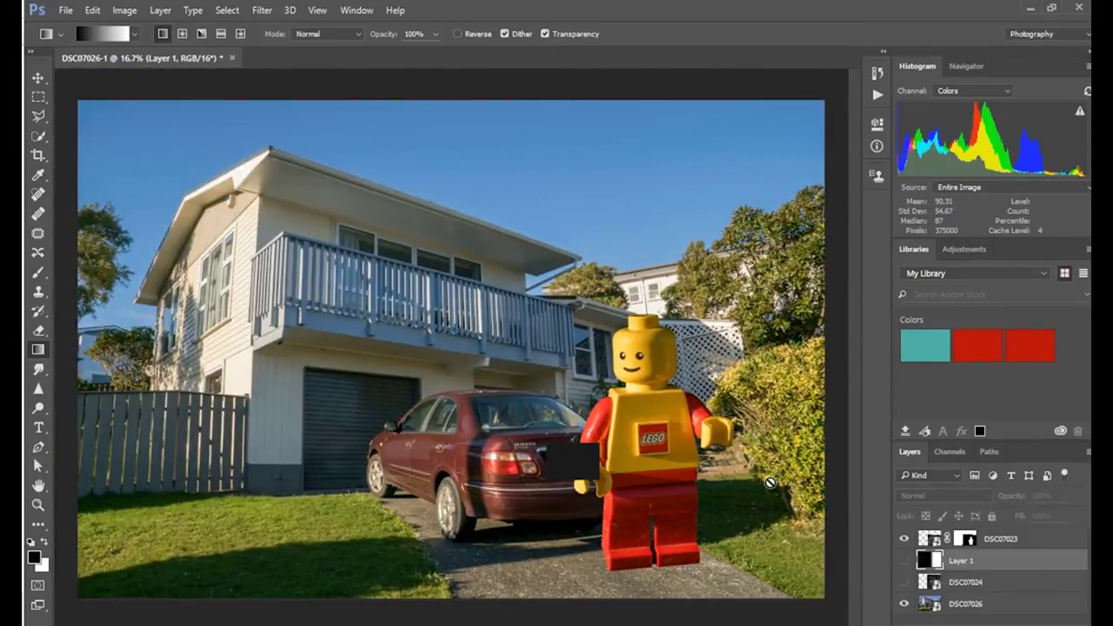
click(964, 591)
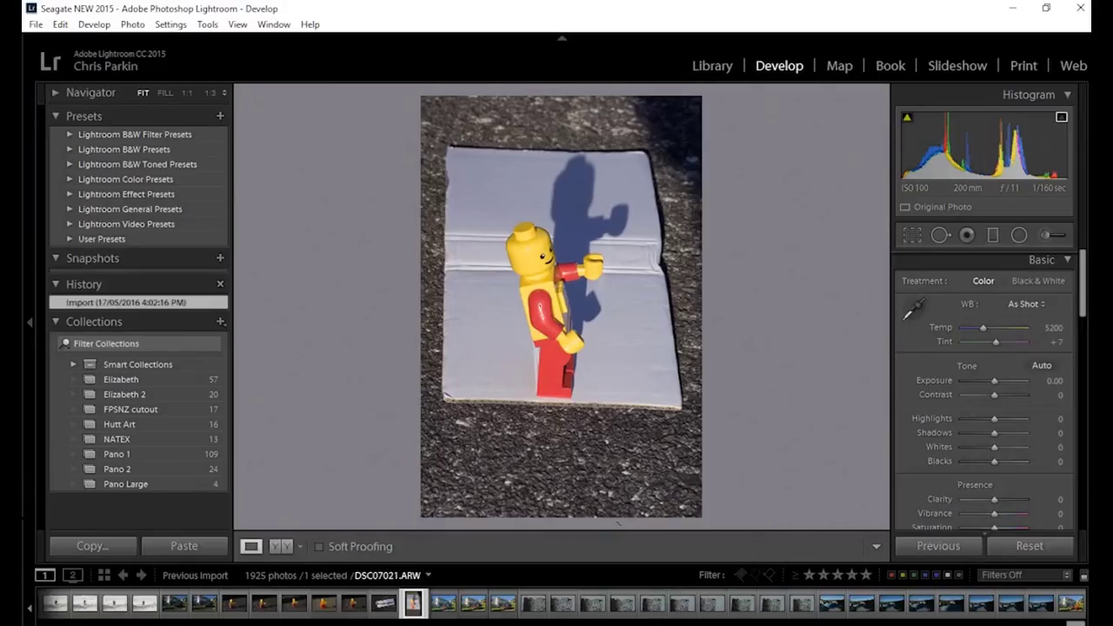
click(385, 604)
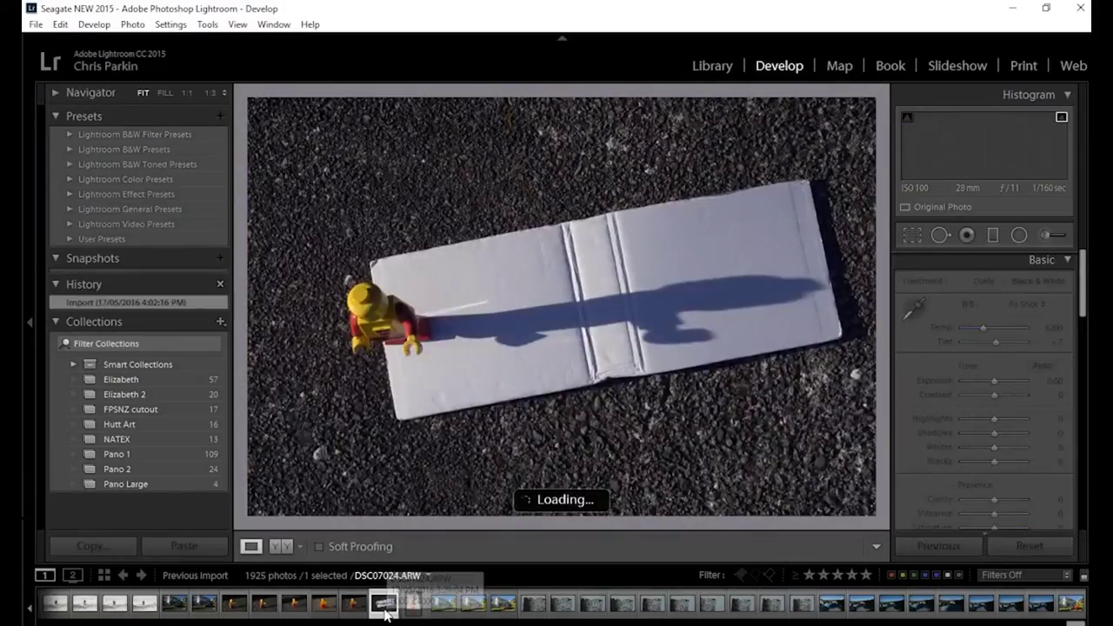
click(508, 612)
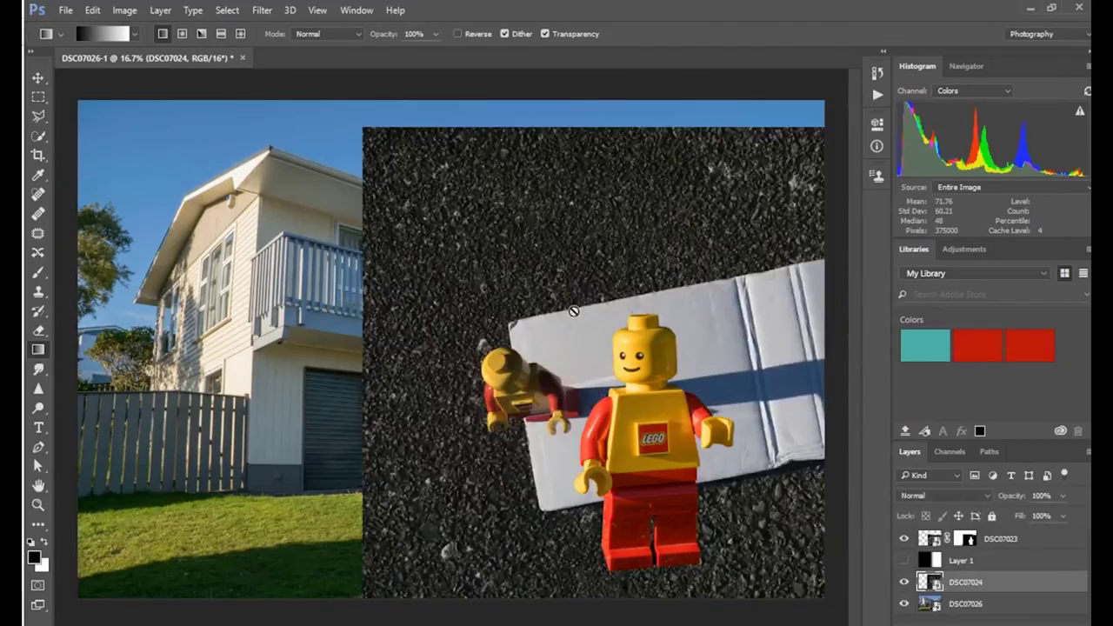
Move the DSC07024 photo so the whole cardboard is on the canvas, and select the figure's shadow with the Quick Selection tool.
key(v)
drag(652, 332, 248, 232)
click(38, 136)
mouse_move(221, 335)
mouse_down()
mouse_move(591, 279)
mouse_move(213, 328)
mouse_up()
drag(565, 356, 456, 343)
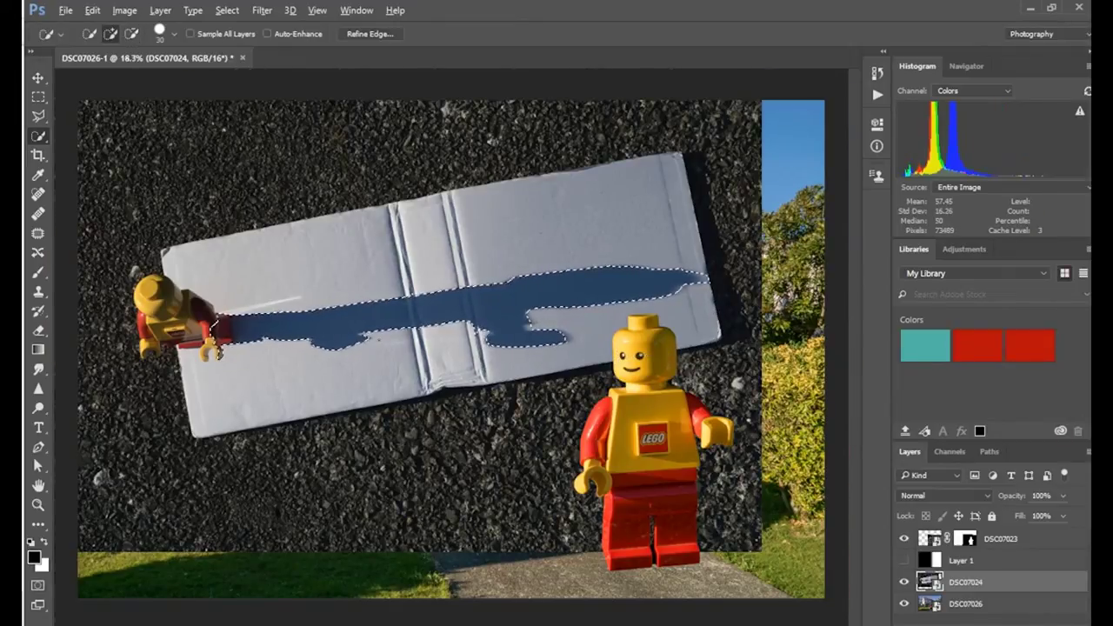
scroll(374, 347, up, 3)
key(bracketleft)
key(alt)
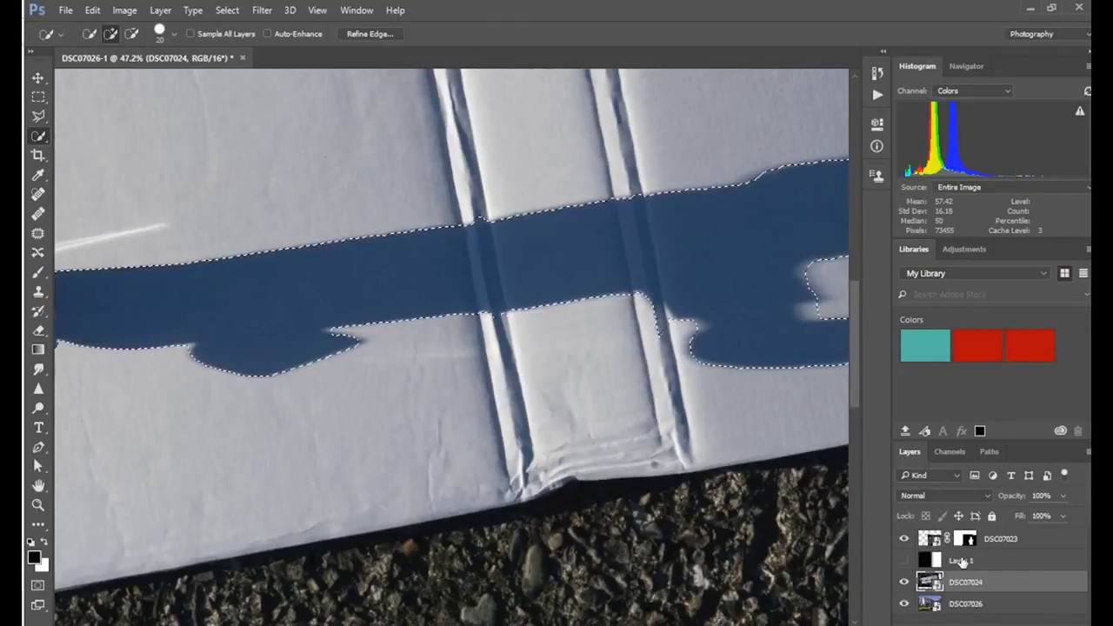
Add an empty layer above DSC07024 and give it a layer mask that reveals only the shadow selection.
key(ctrl+minus)
key(ctrl+minus)
key(ctrl+shift+alt+n)
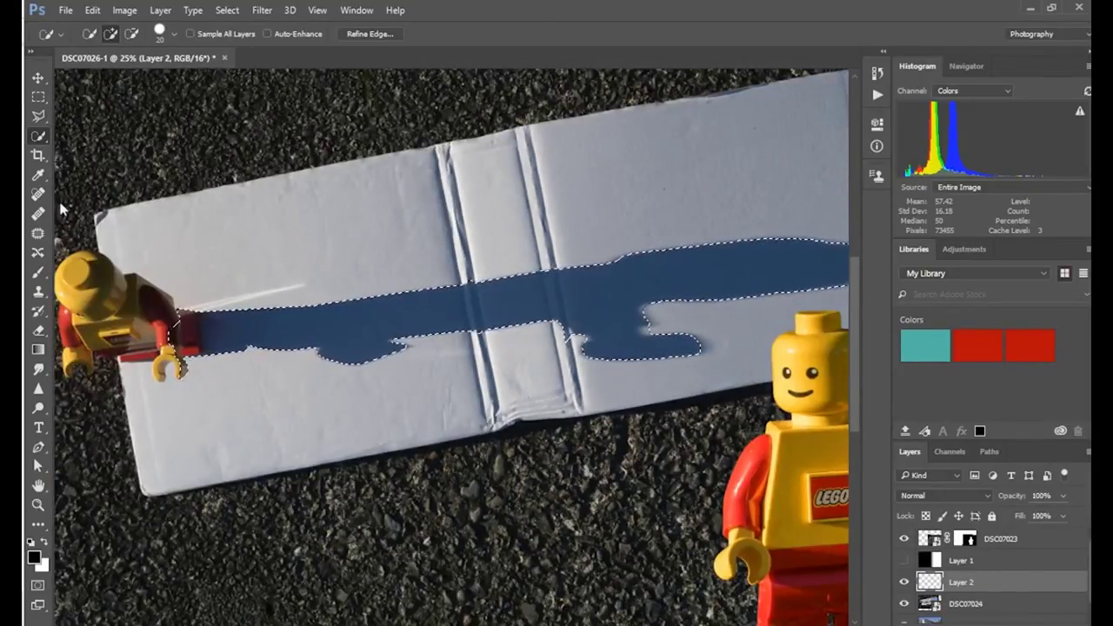
click(124, 9)
mouse_move(160, 9)
mouse_move(183, 224)
click(87, 252)
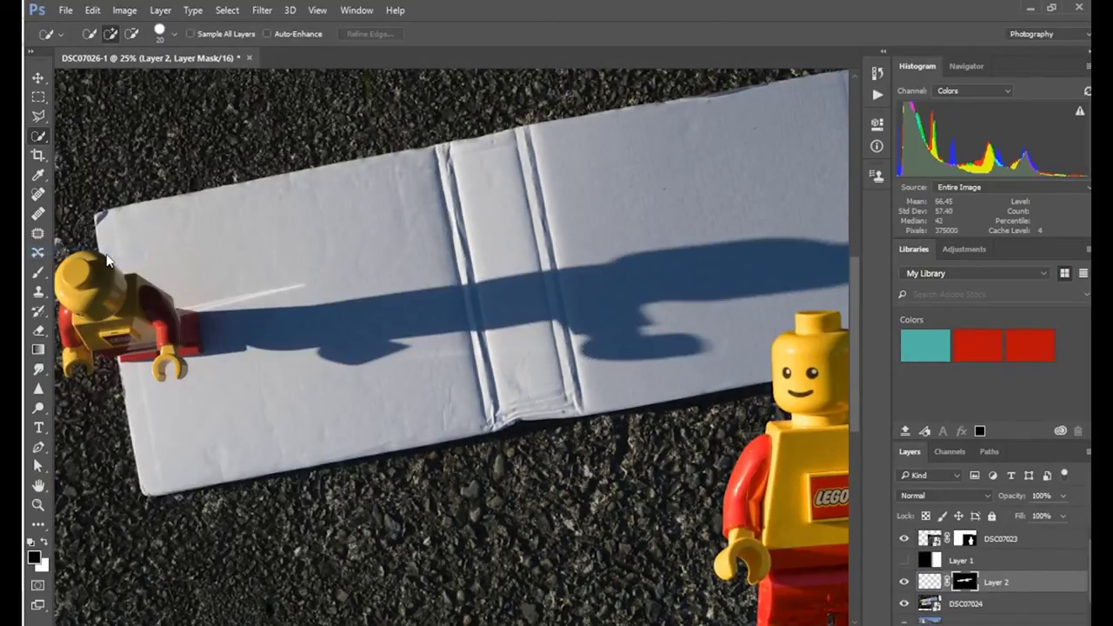
Switch to the Essentials workspace and fill the masked shadow layer with black using the Paint Bucket.
click(40, 351)
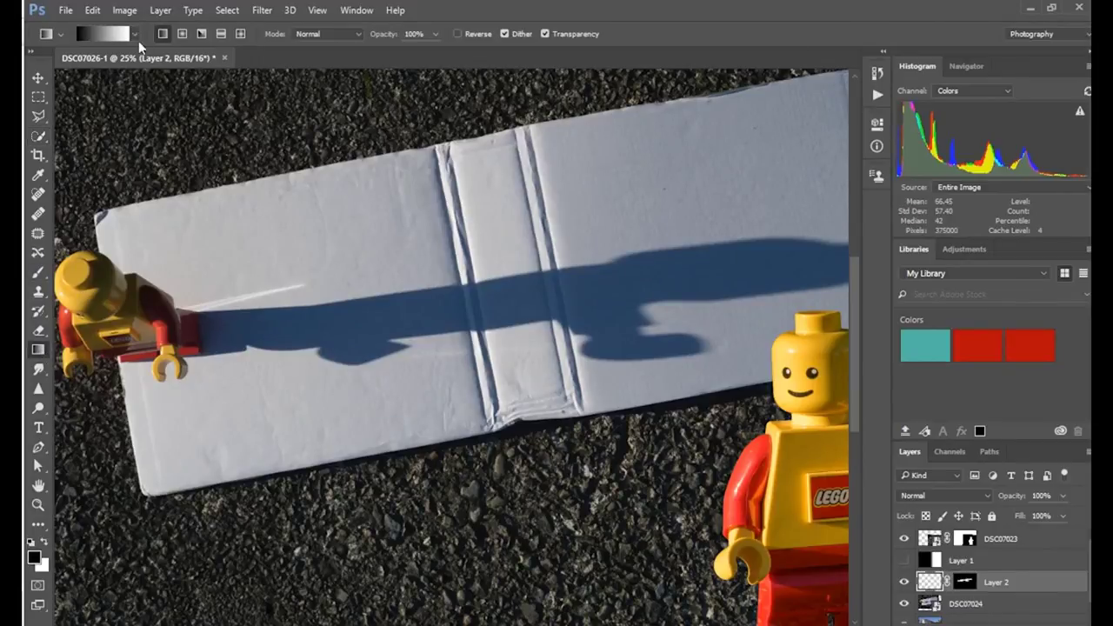
click(1031, 33)
click(1034, 51)
right_click(63, 175)
click(121, 190)
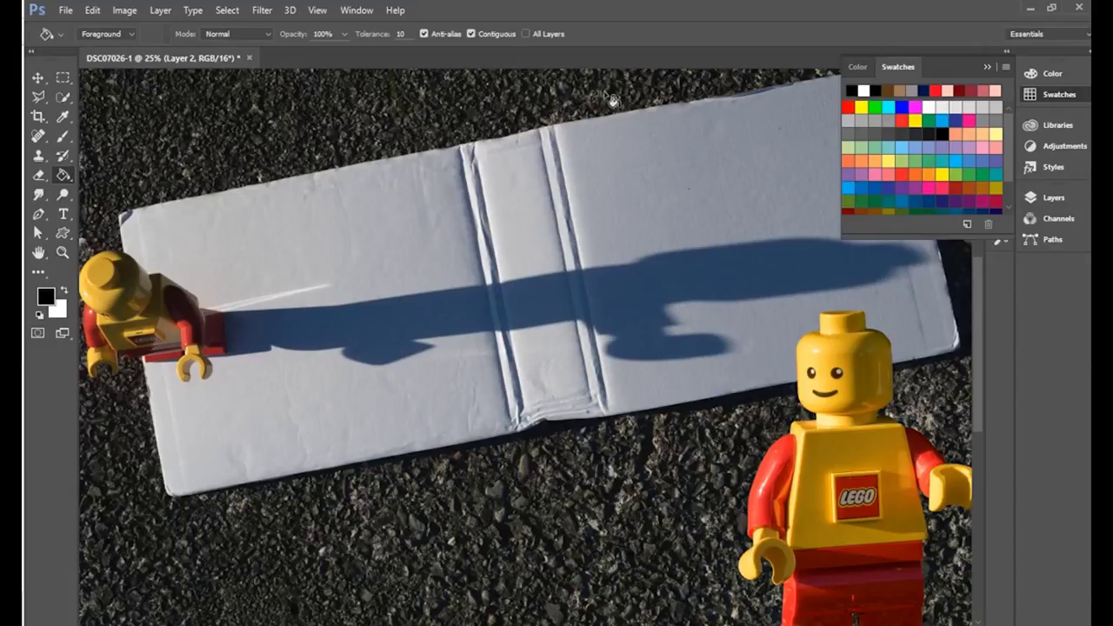
click(282, 333)
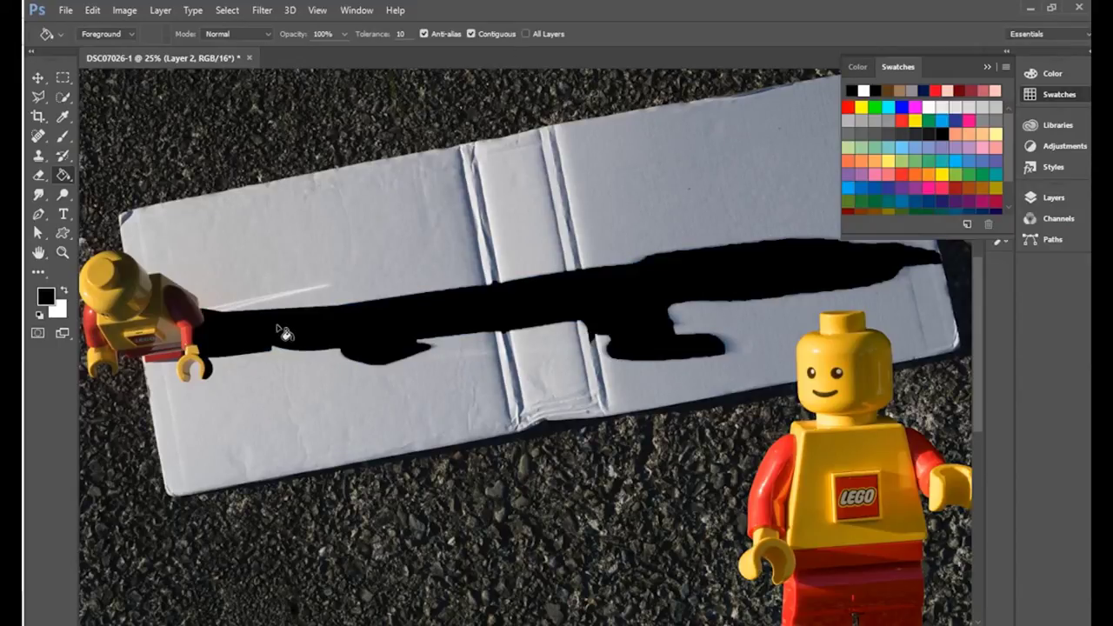
Return to the Photography workspace and hide the DSC07024 photo layer.
click(1030, 34)
click(1024, 79)
click(940, 609)
click(904, 603)
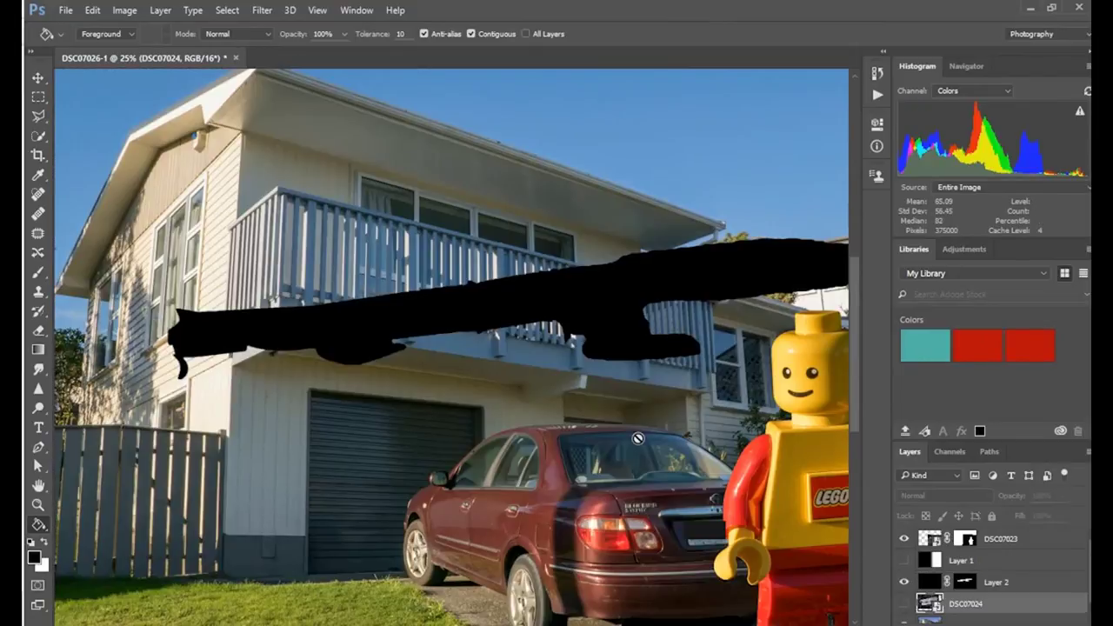
Target Layer 2's mask with the Brush tool, enlarge the brush to 150, and undo the last change.
click(964, 582)
click(38, 271)
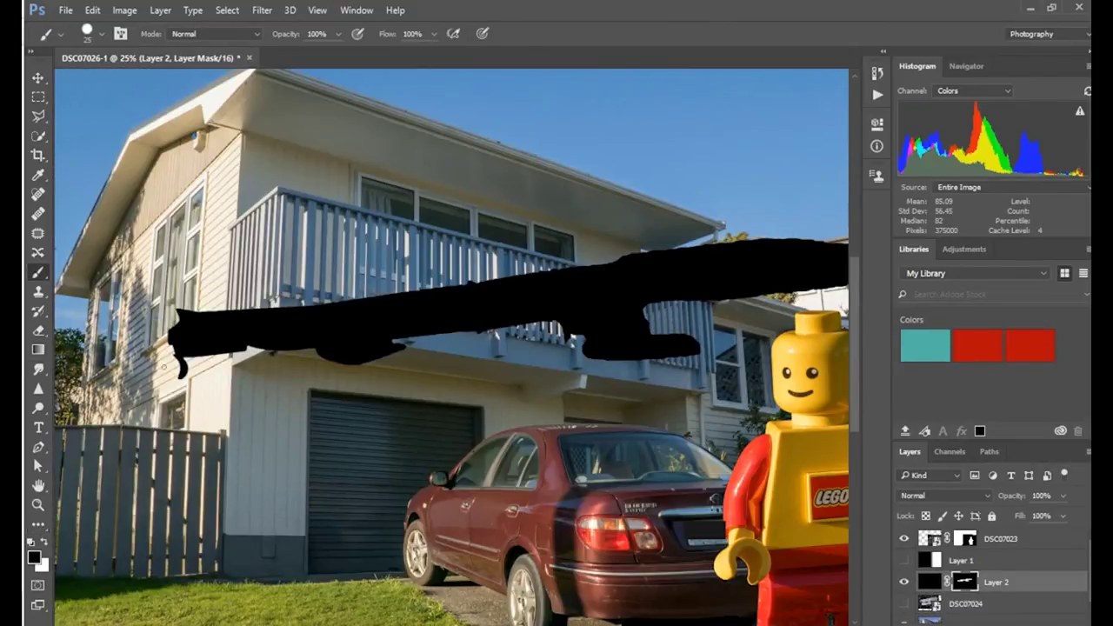
key(])
key(])
key(])
key(])
key(])
key(ctrl+z)
drag(676, 385, 537, 387)
Set up the Blur tool for Layer 2's mask with 100% strength and a brush size of 250.
click(38, 272)
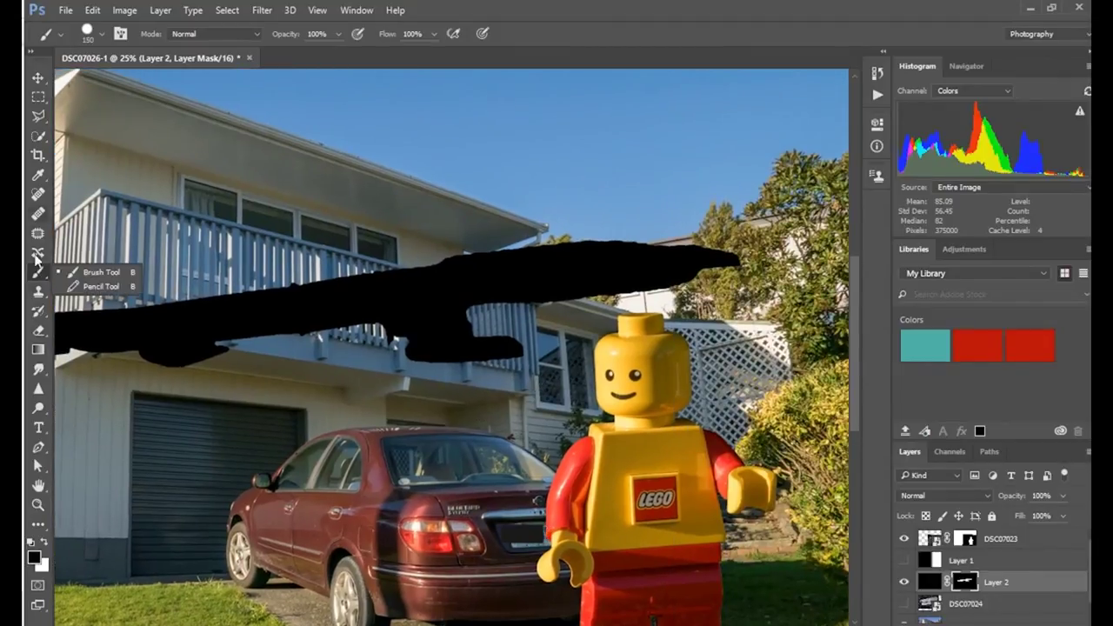
click(42, 294)
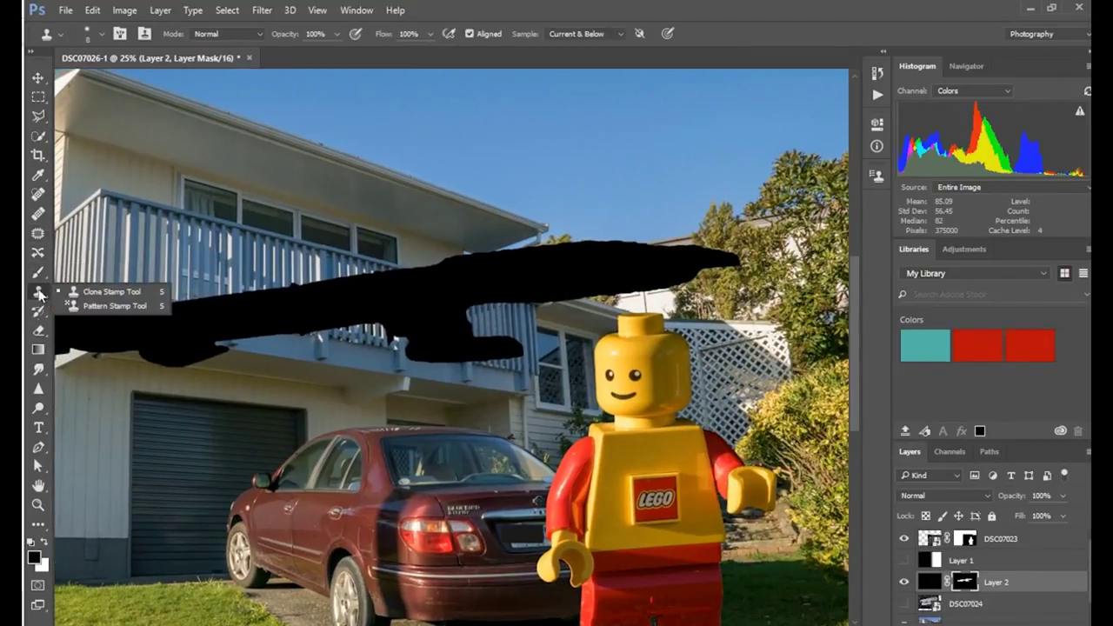
click(38, 368)
click(97, 365)
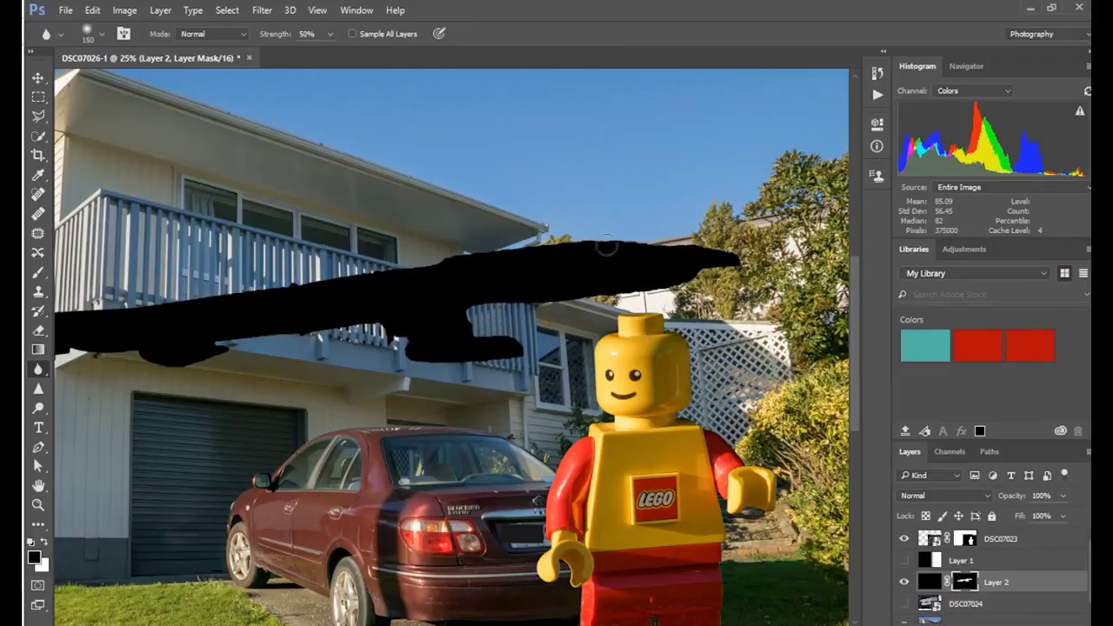
click(329, 34)
drag(327, 43, 437, 62)
key(bracketright)
key(bracketright)
key(bracketright)
Refine Layer 2's mask with Smooth at 62 and Feather at 2.5 px.
right_click(965, 582)
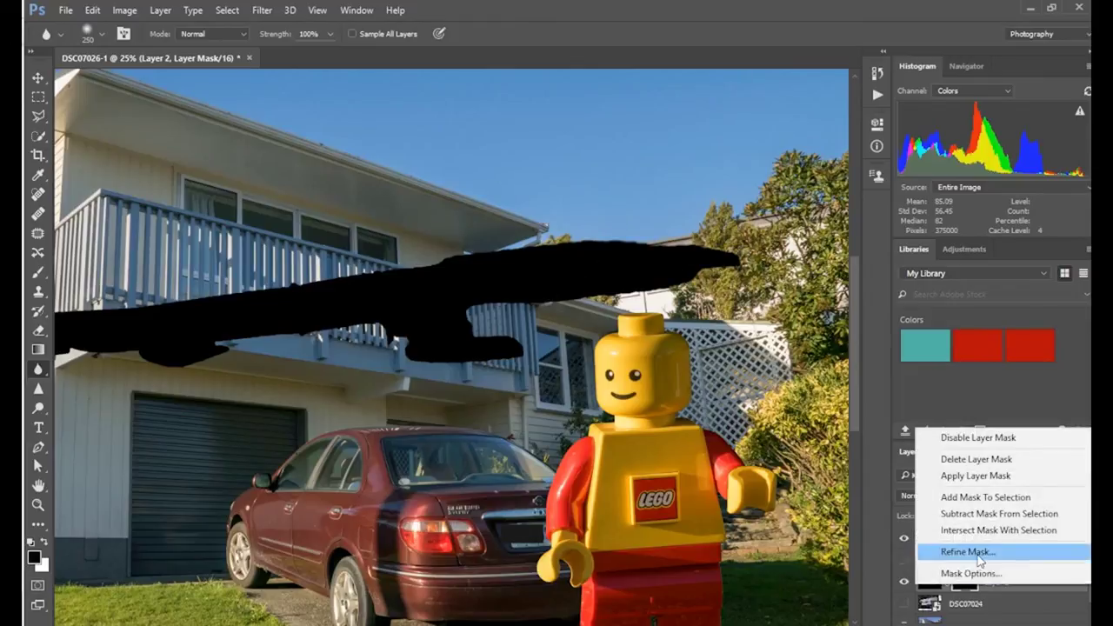
click(952, 551)
drag(655, 394, 704, 392)
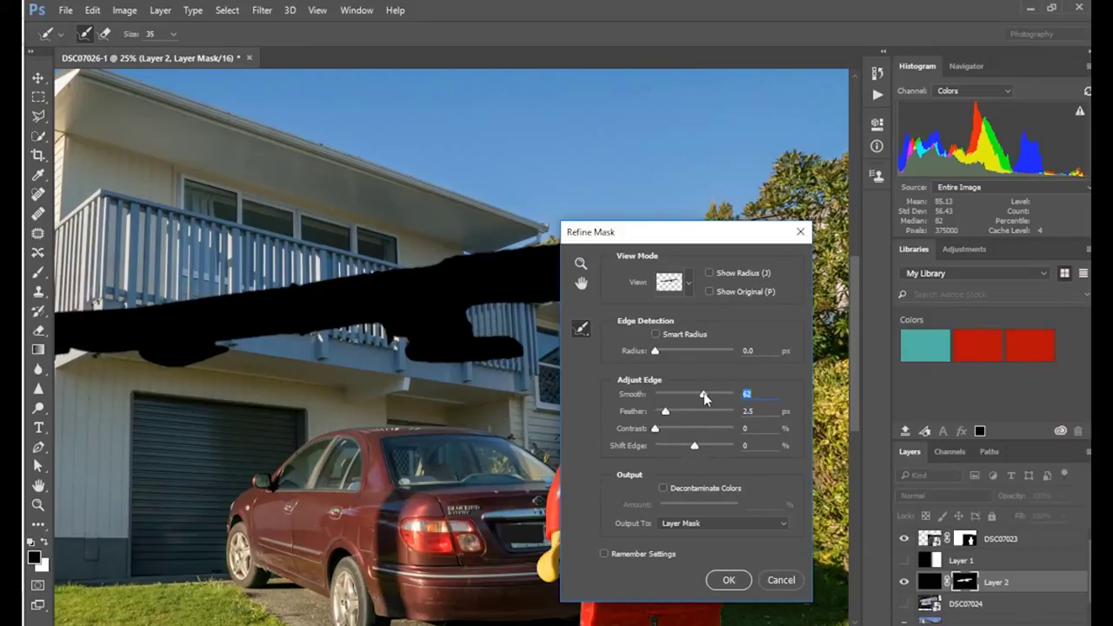
click(664, 412)
key(Return)
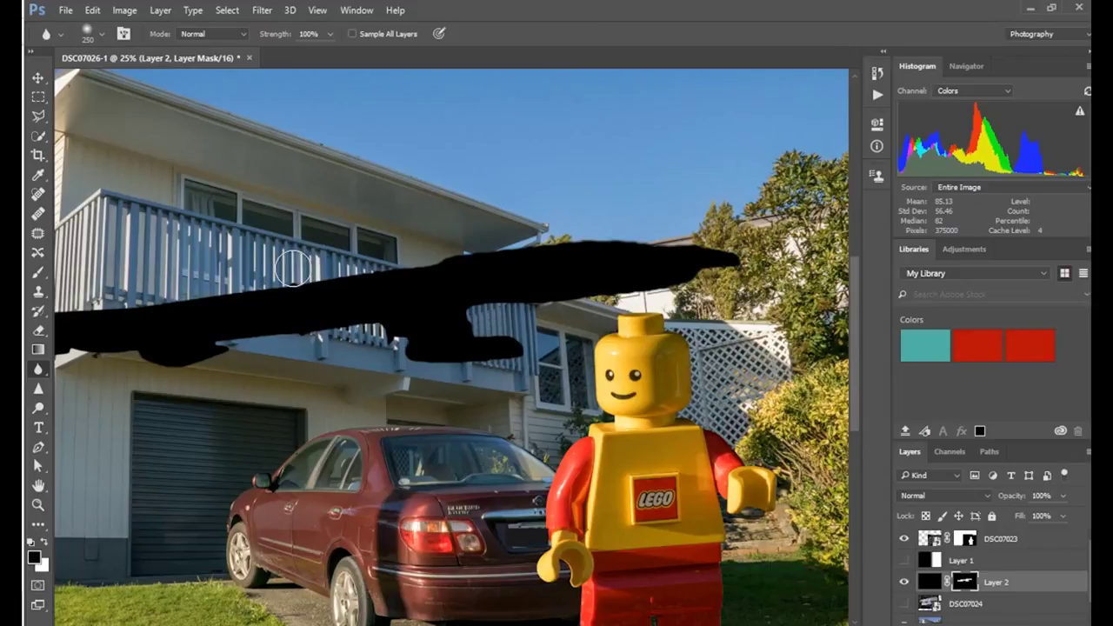
Paint black on Layer 2's mask to trim the stray bits along the shadow's outline.
key(ctrl+plus)
click(937, 582)
click(965, 582)
click(39, 272)
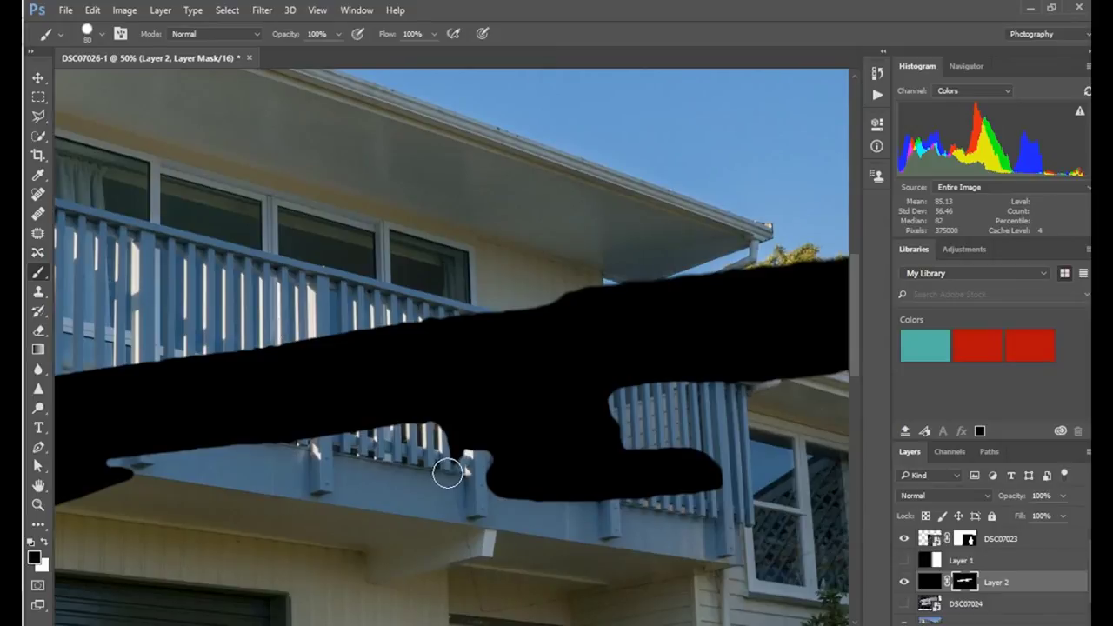
drag(306, 511, 619, 436)
key(ctrl+0)
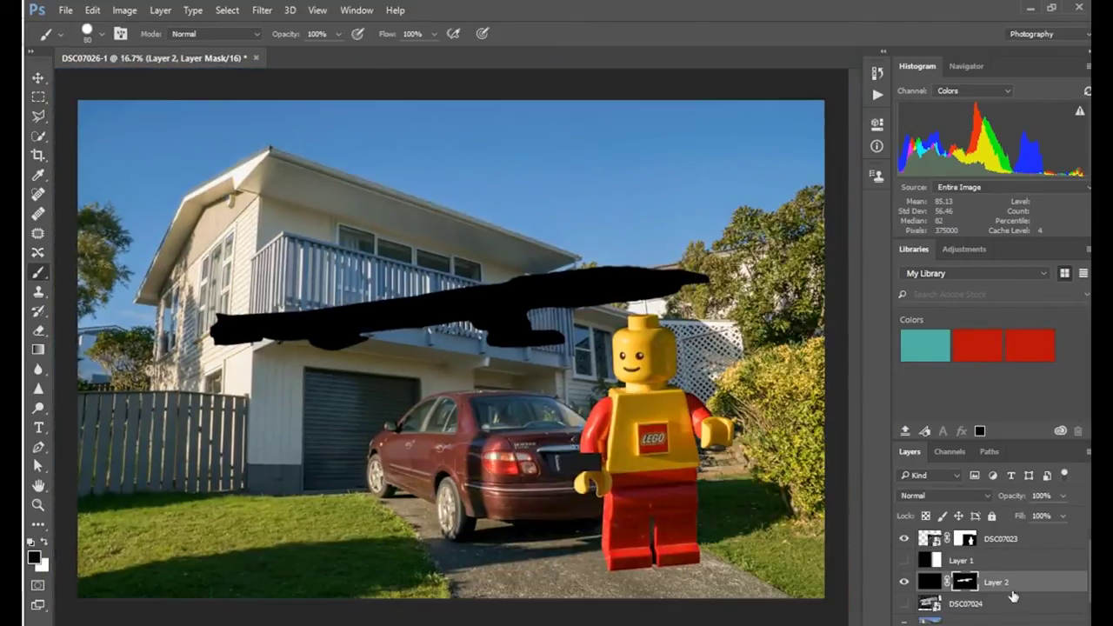
click(261, 10)
mouse_move(353, 223)
mouse_move(353, 176)
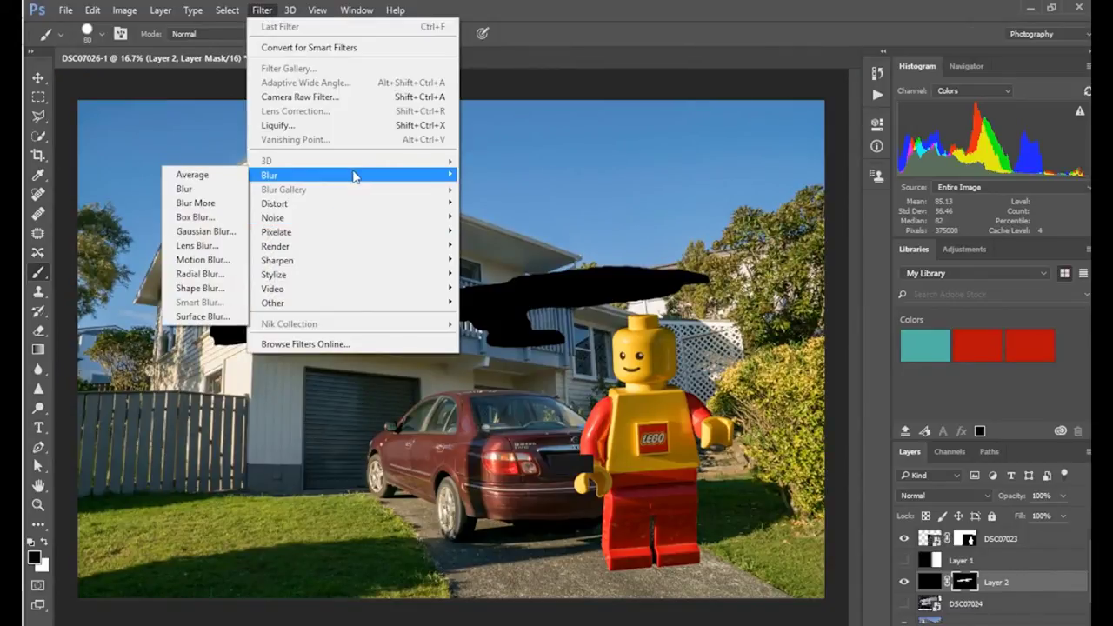
key(Escape)
Move the black shadow of Layer 2 down so it starts at the LEGO figure's feet and falls across the grass.
key(ctrl+2)
key(v)
drag(435, 293, 868, 527)
mouse_move(500, 315)
mouse_down()
mouse_move(782, 339)
mouse_move(782, 508)
mouse_move(830, 544)
mouse_move(789, 552)
mouse_move(751, 536)
mouse_up()
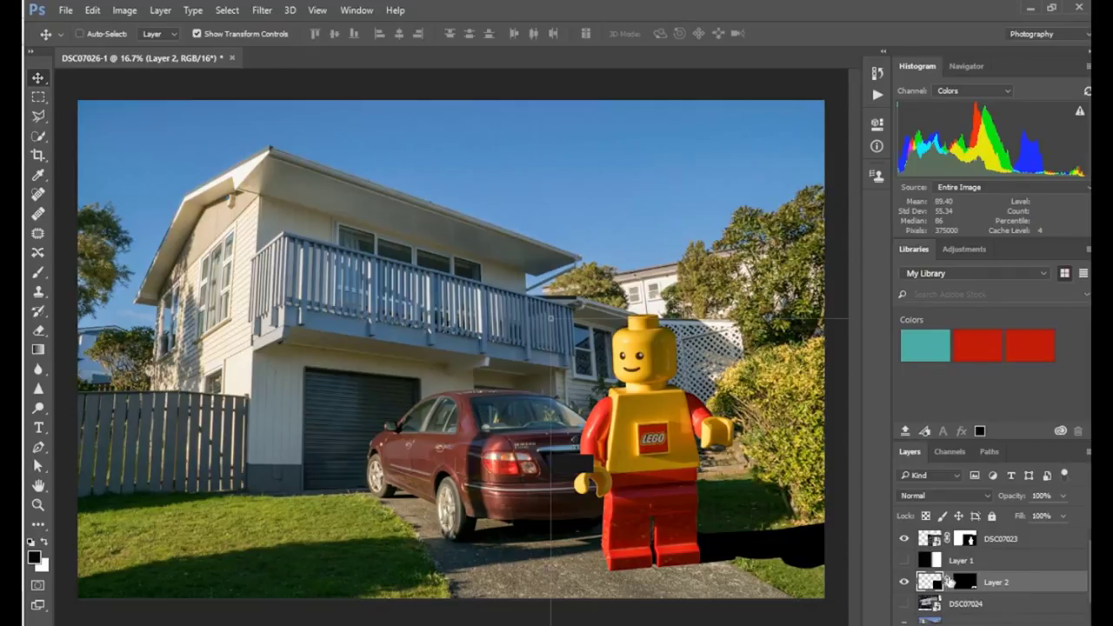
Set Layer 2's blend mode to Multiply and its opacity to 66%.
click(943, 496)
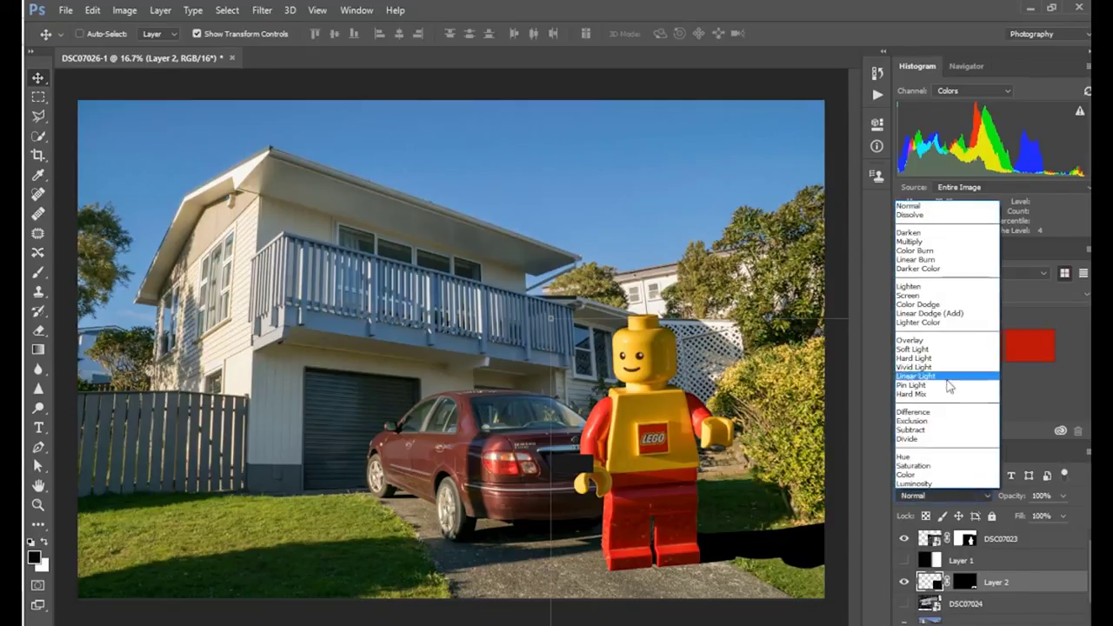
click(951, 248)
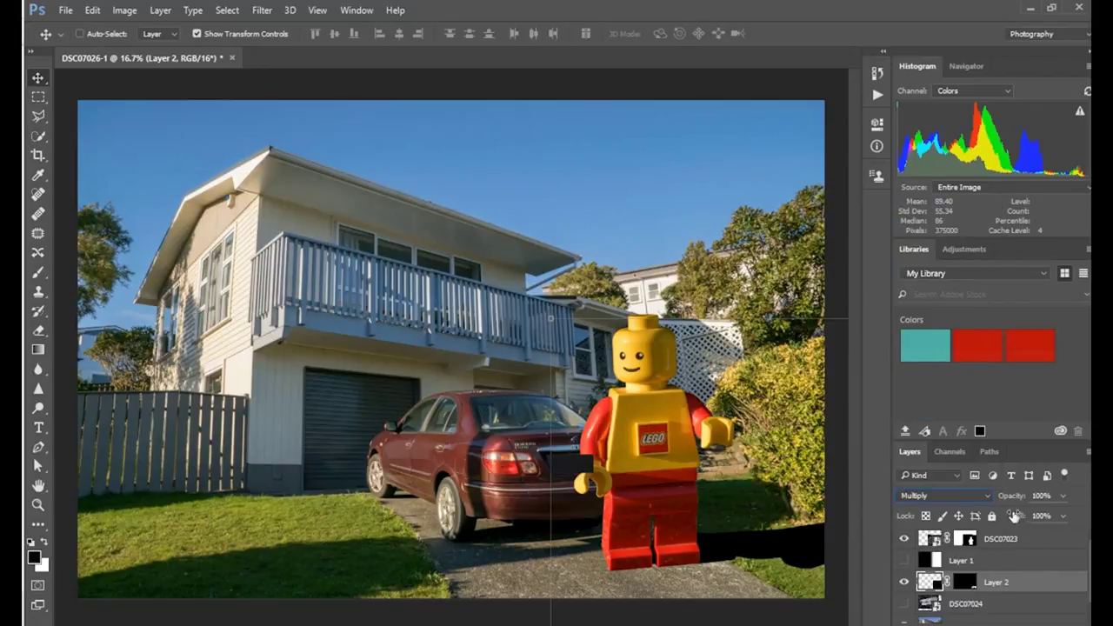
click(1060, 496)
drag(1063, 515, 1040, 517)
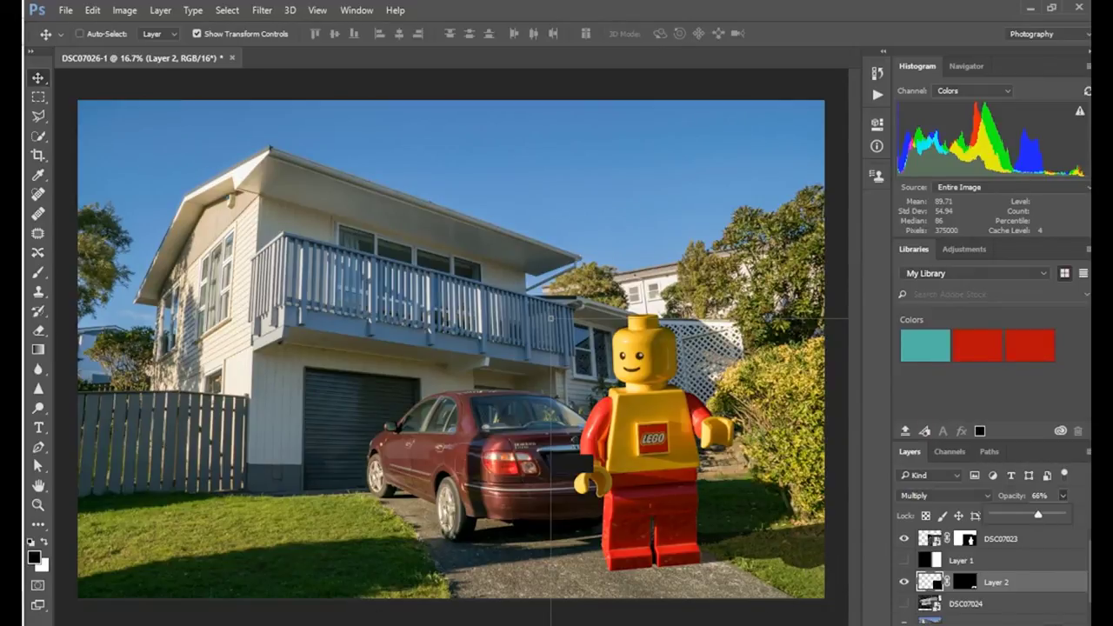
click(960, 431)
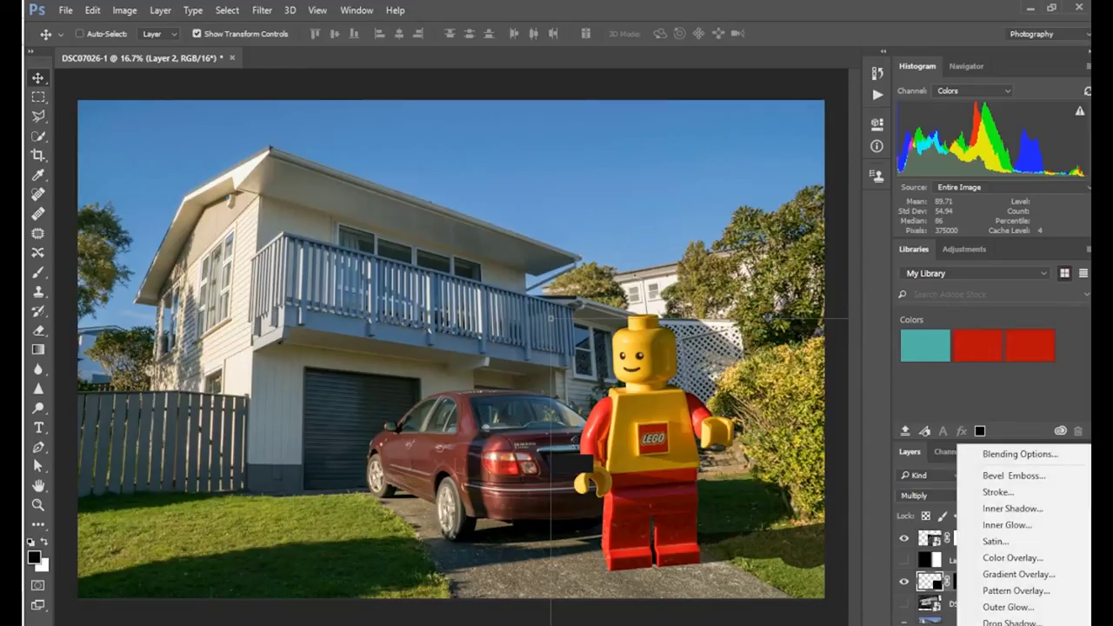
key(Escape)
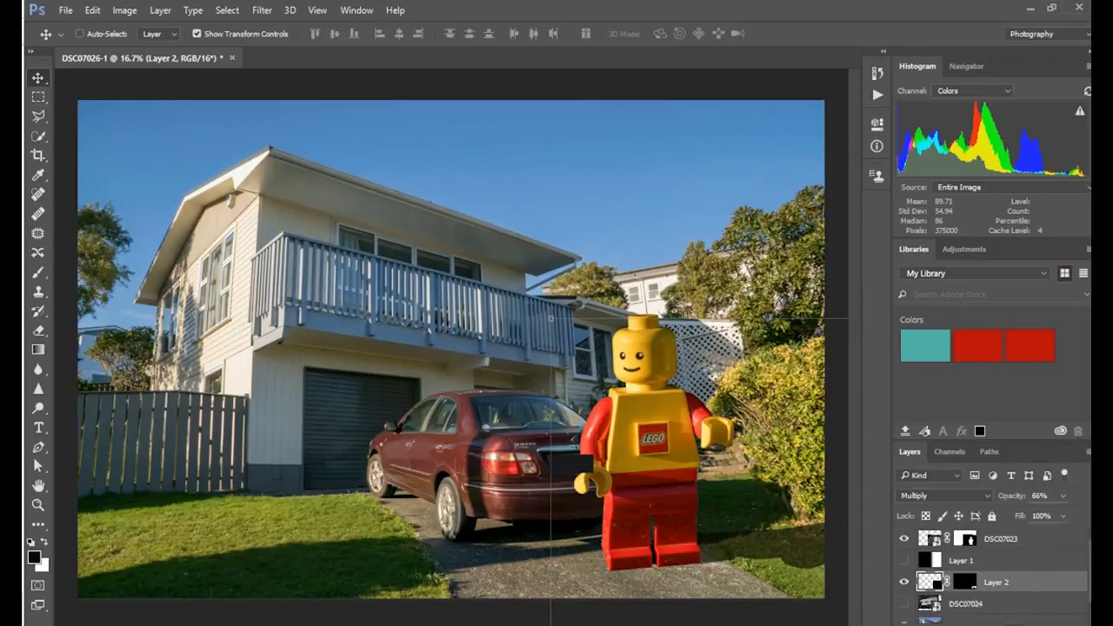
Add a Curves adjustment layer above Layer 2 and replace its mask with Layer 2's shadow mask.
click(992, 622)
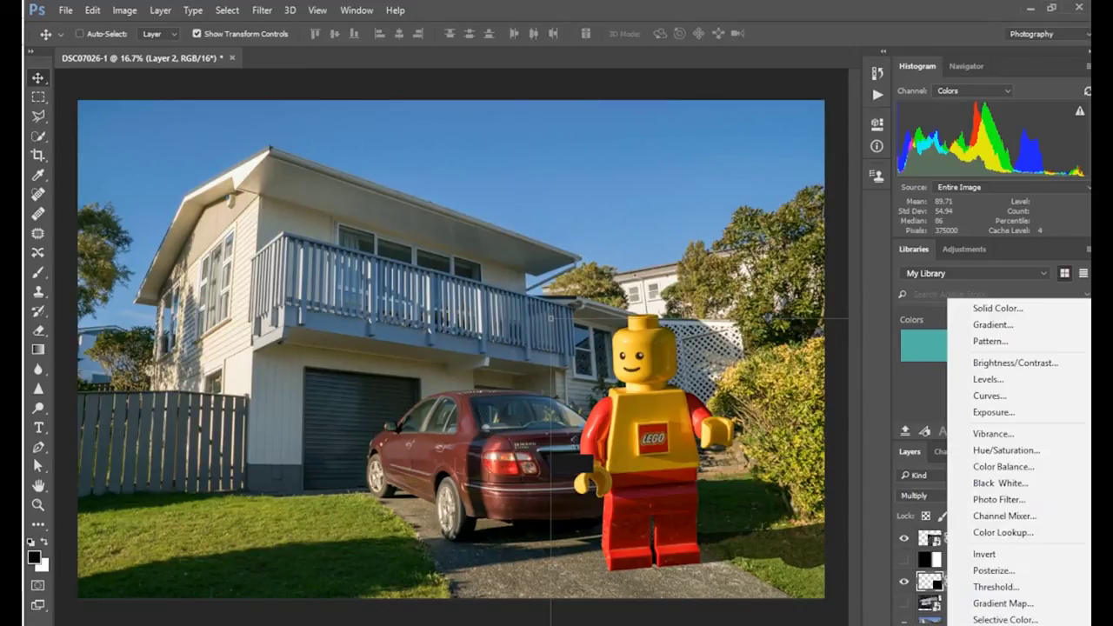
click(1009, 396)
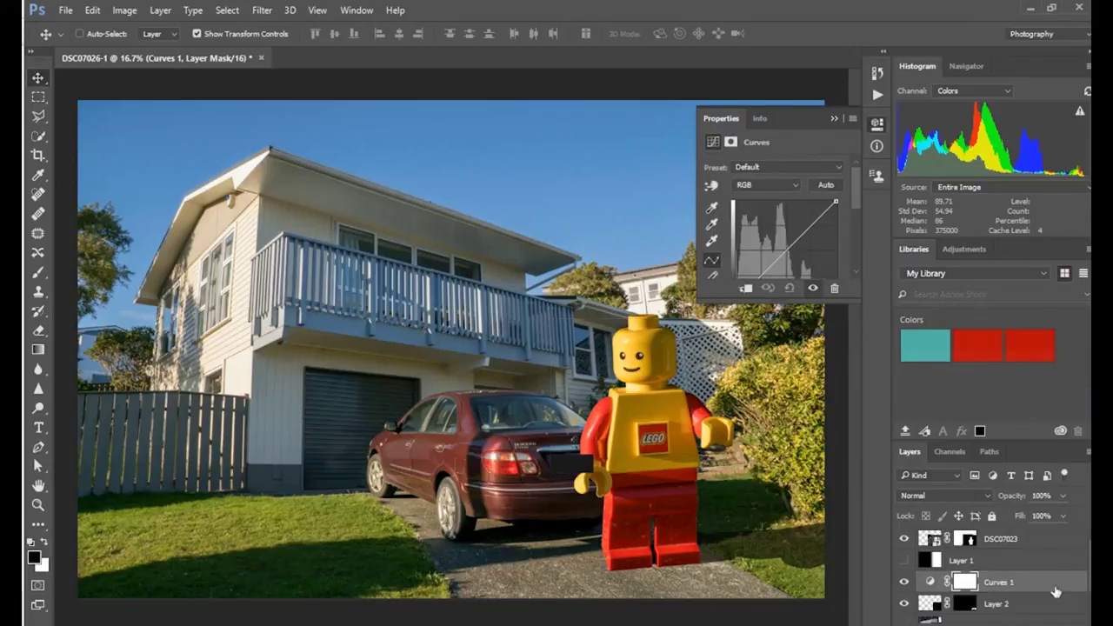
click(963, 582)
drag(963, 601, 965, 582)
click(530, 331)
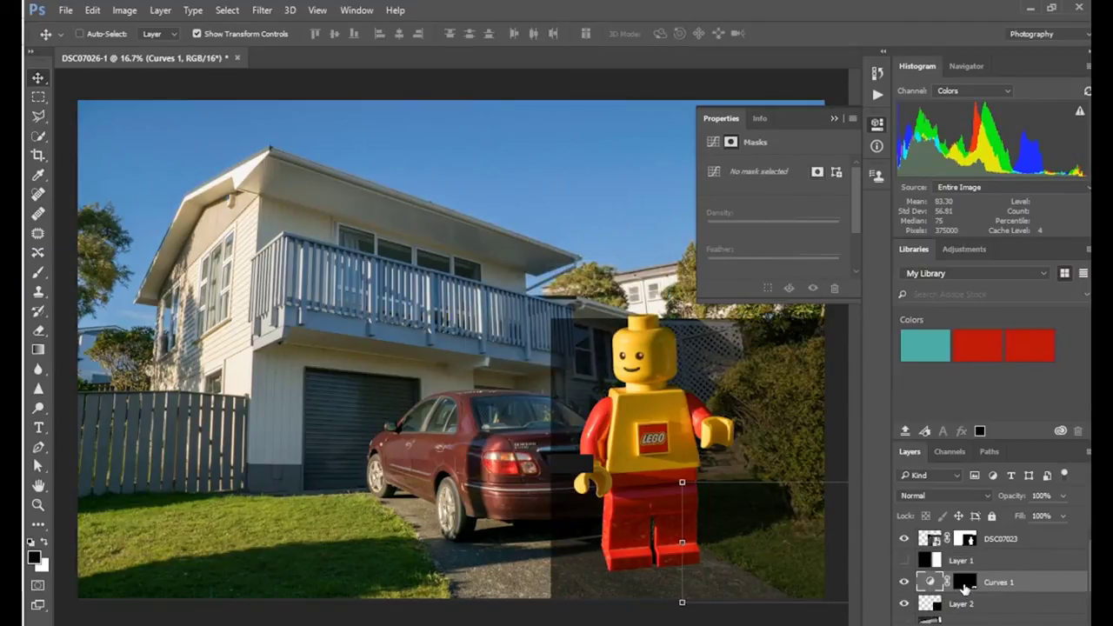
click(965, 583)
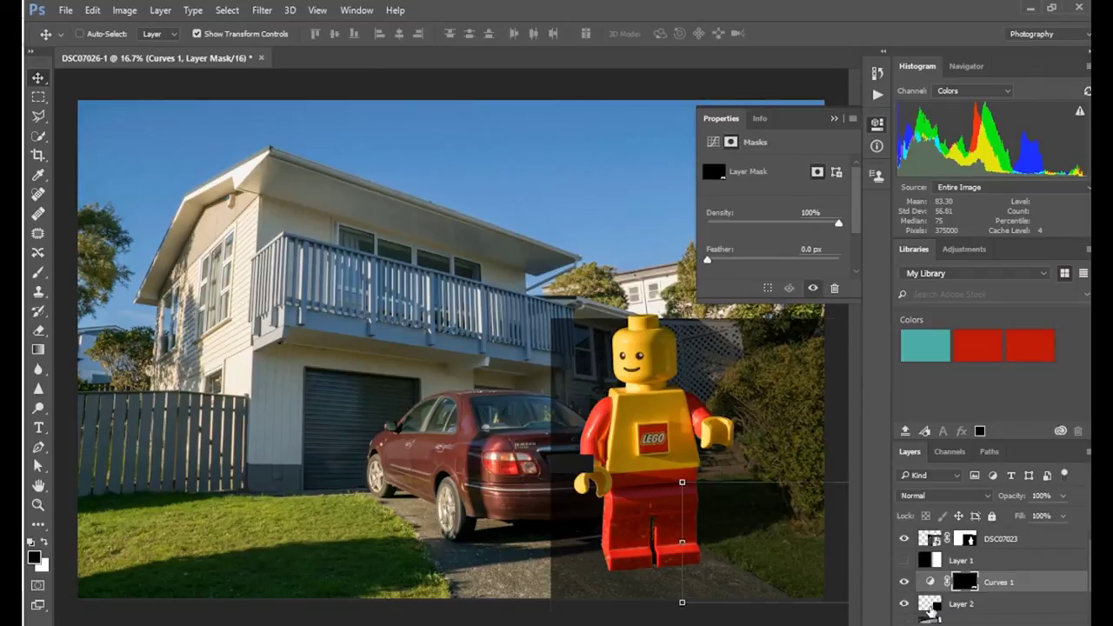
Hide Layer 2 and pull down the RGB curve of Curves 1 to darken the shadow area.
click(932, 611)
click(904, 603)
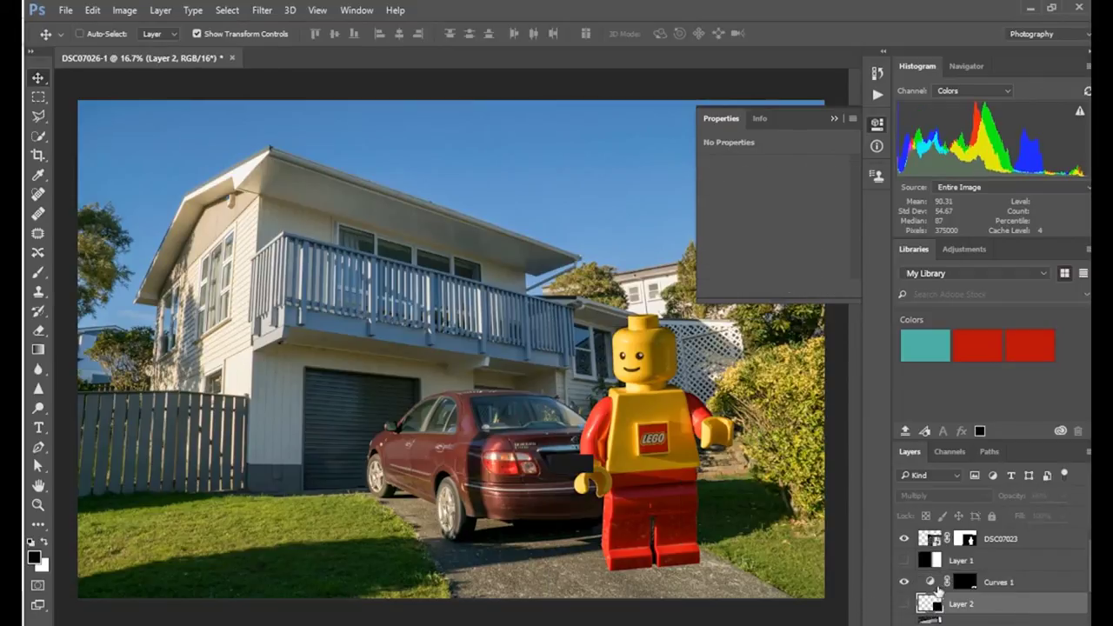
click(936, 588)
drag(789, 246, 799, 261)
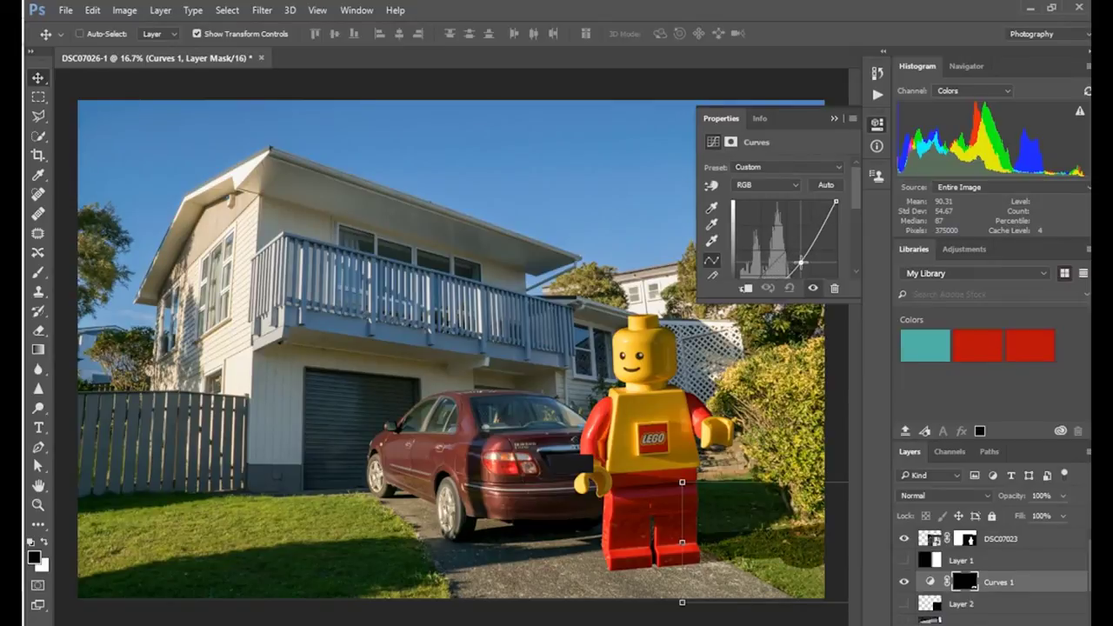
Raise the blue channel's midtones in Curves 1 and lower the highlight end of the green channel's curve.
click(795, 185)
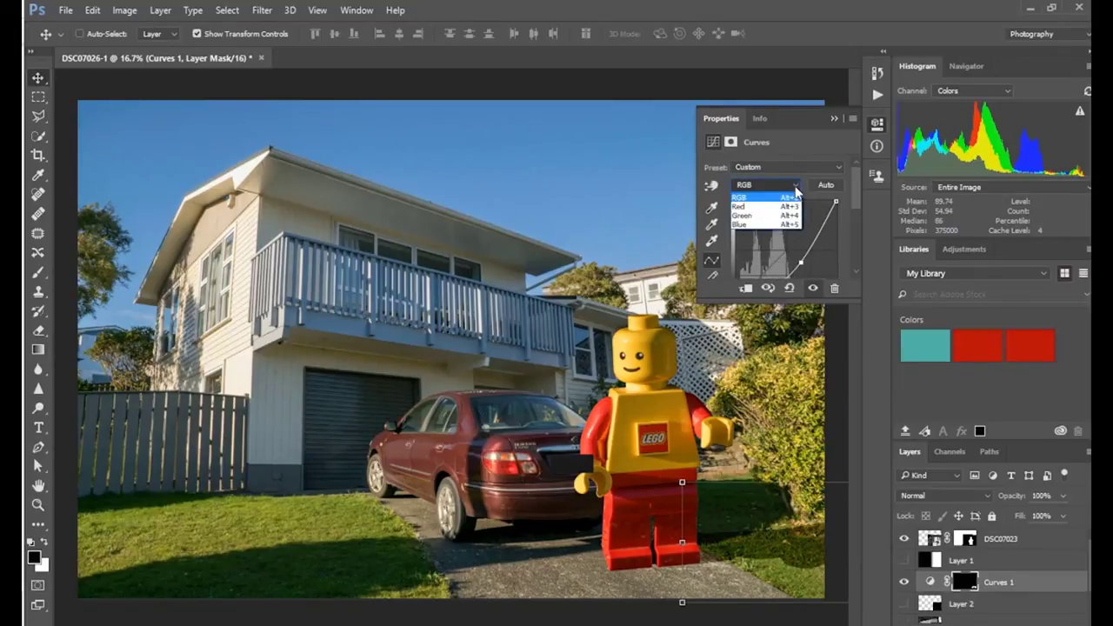
click(783, 226)
drag(783, 249, 776, 234)
click(775, 185)
click(778, 215)
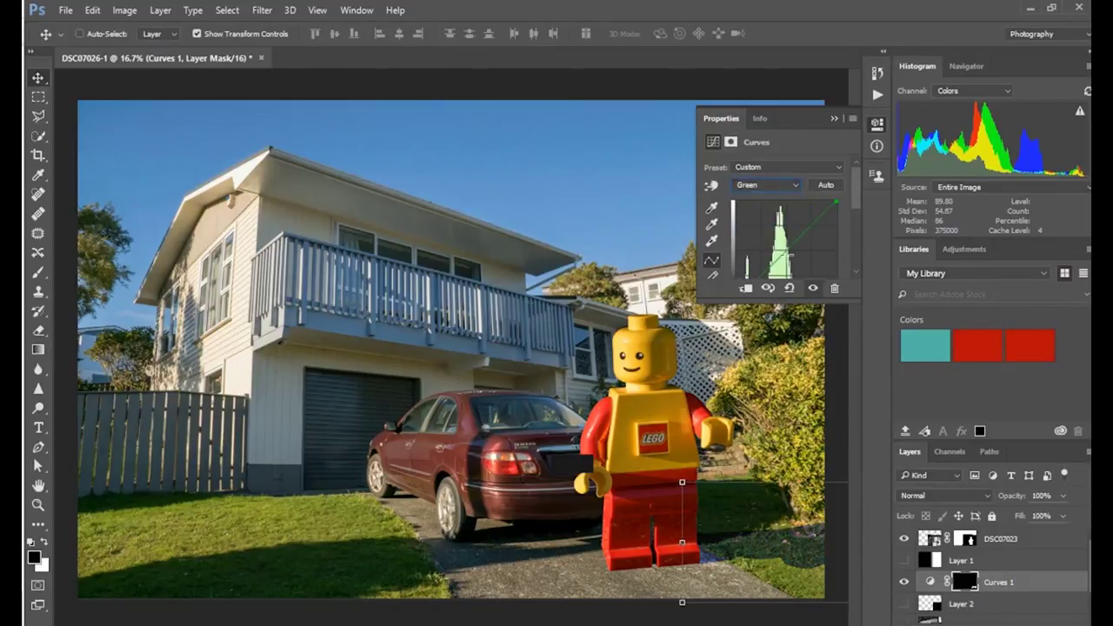
click(775, 186)
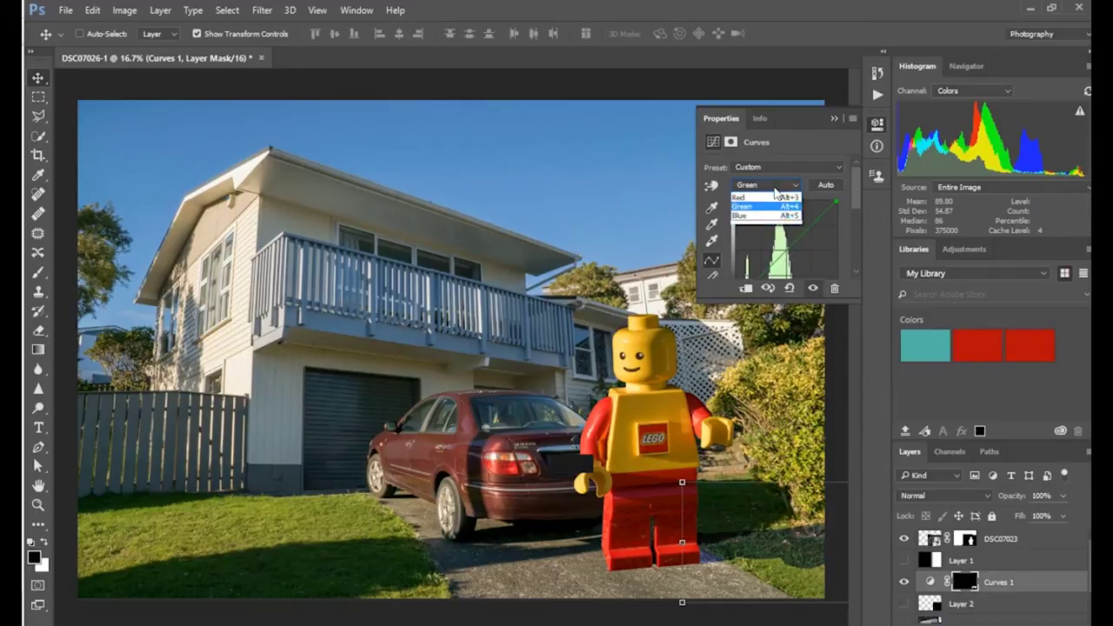
drag(789, 246, 836, 212)
Lower the highlight end of the red channel's curve in Curves 1 and bring the blue channel's midtones back down.
click(789, 185)
click(786, 209)
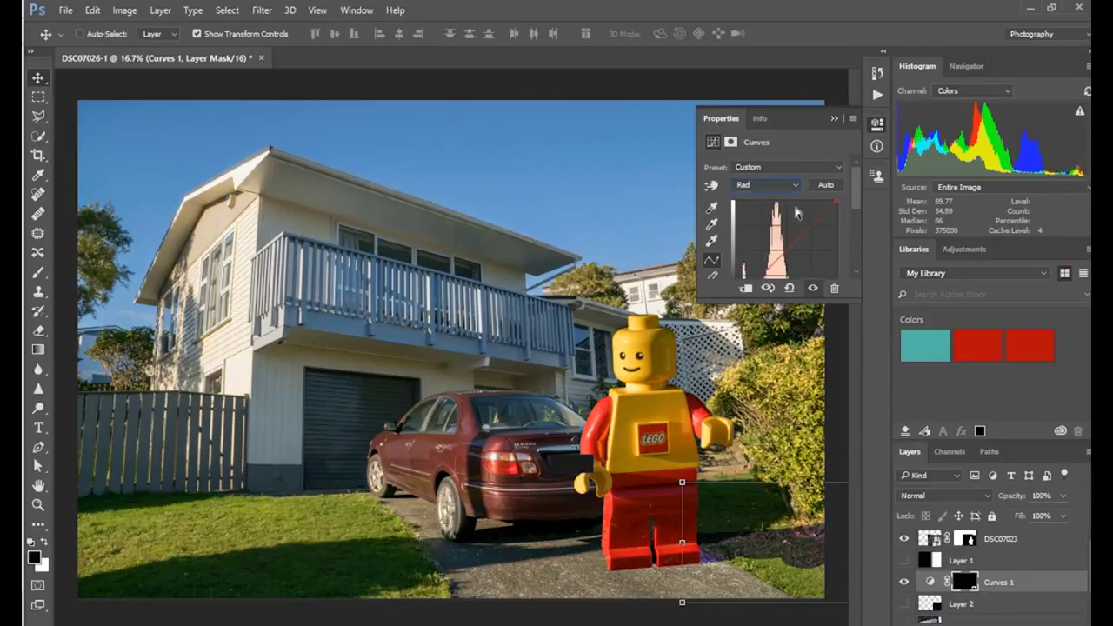
drag(838, 204, 843, 211)
click(794, 185)
click(778, 231)
drag(773, 235, 784, 240)
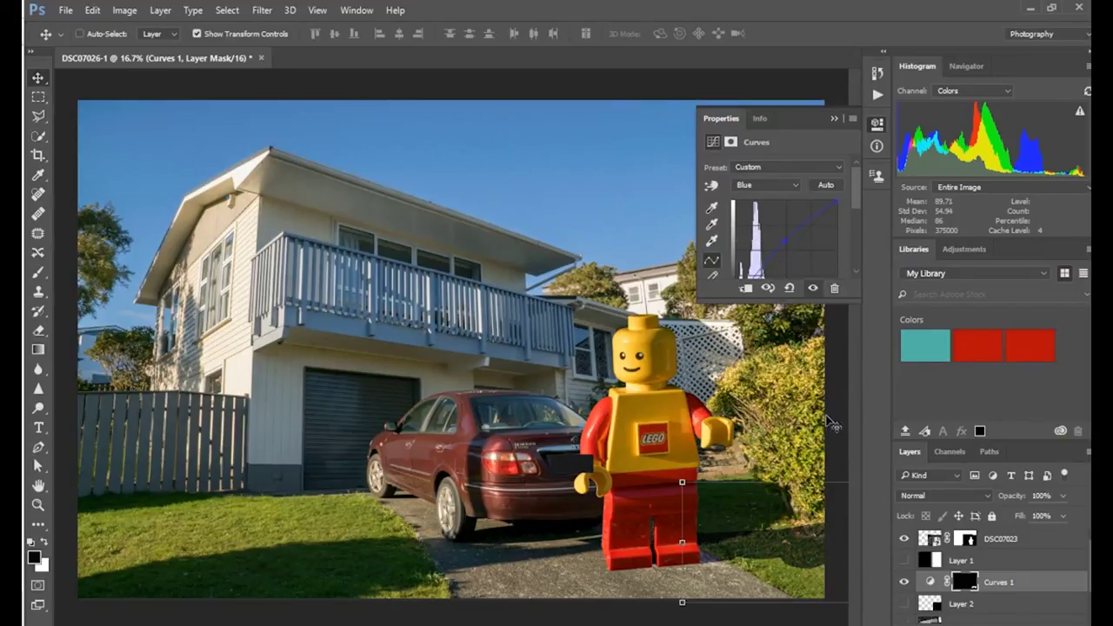
click(835, 119)
Duplicate the Curves 1 layer, hide the copy, and select the original layer's mask.
key(ctrl+plus)
key(ctrl+plus)
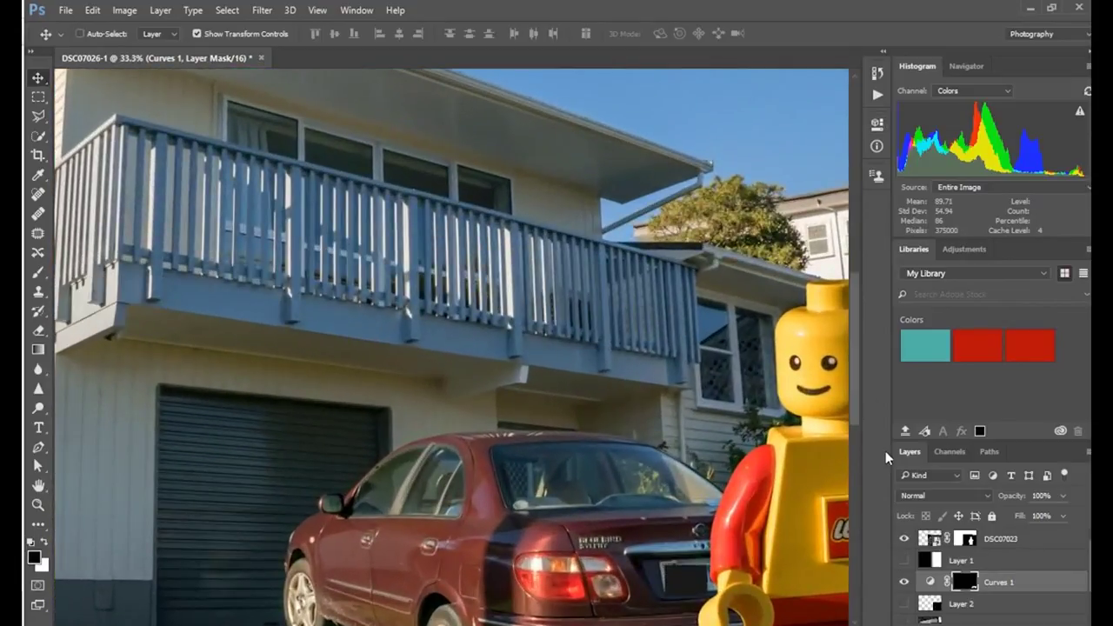
drag(666, 385, 482, 331)
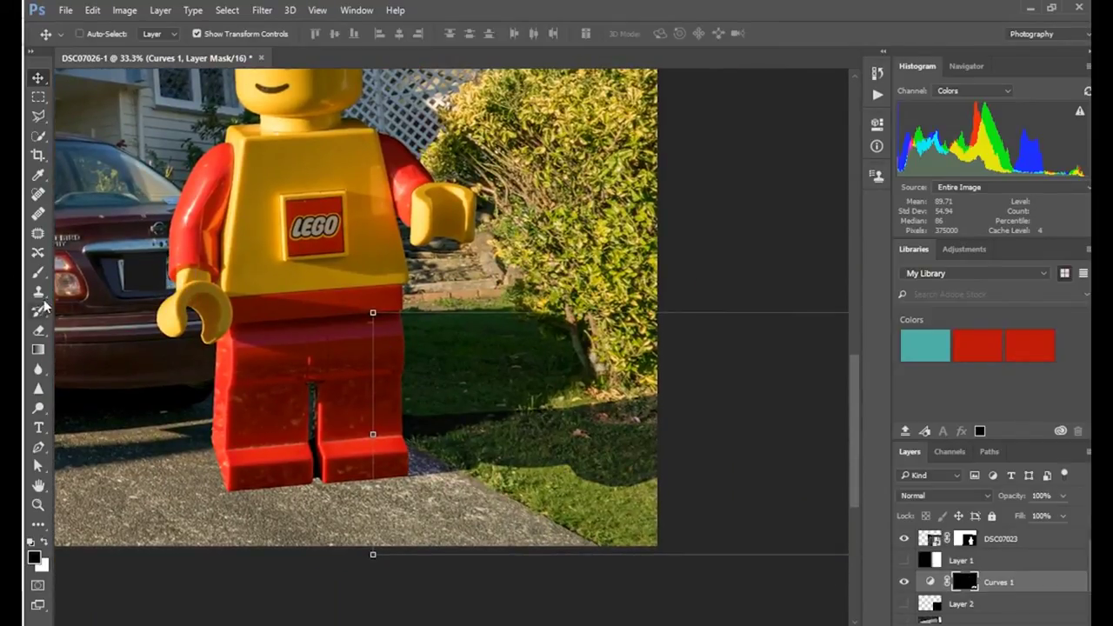
right_click(1018, 583)
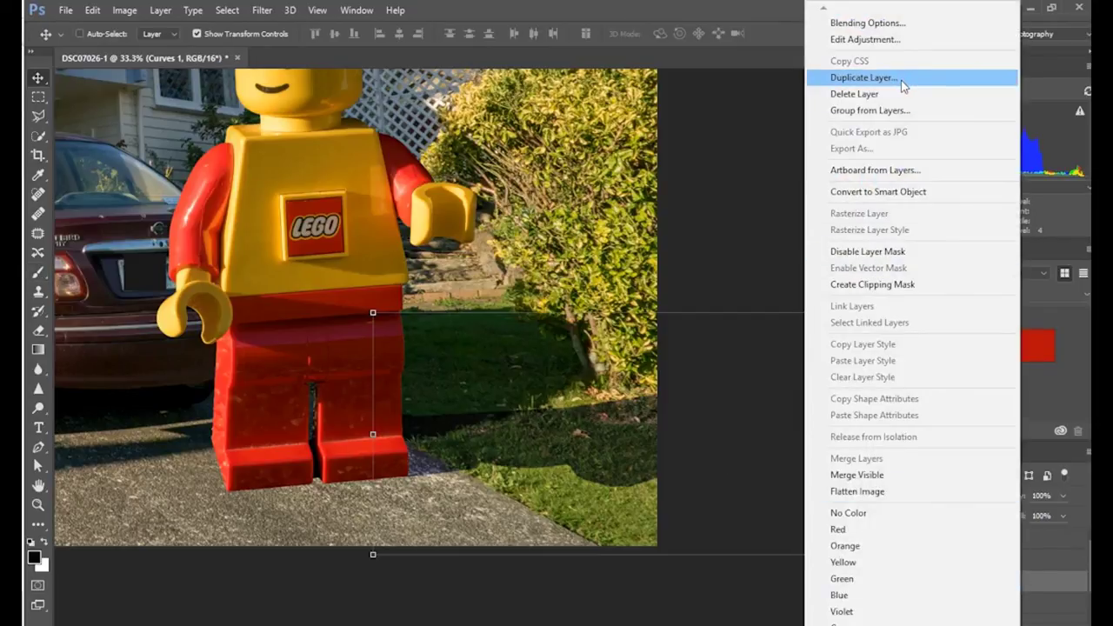
click(902, 80)
key(Return)
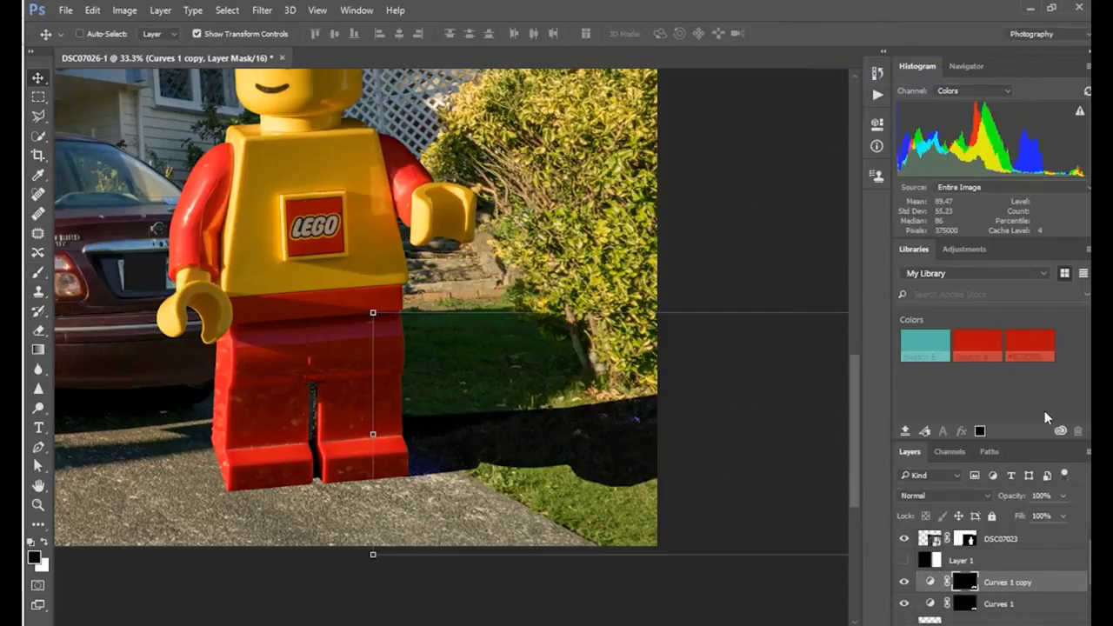
click(904, 581)
click(976, 606)
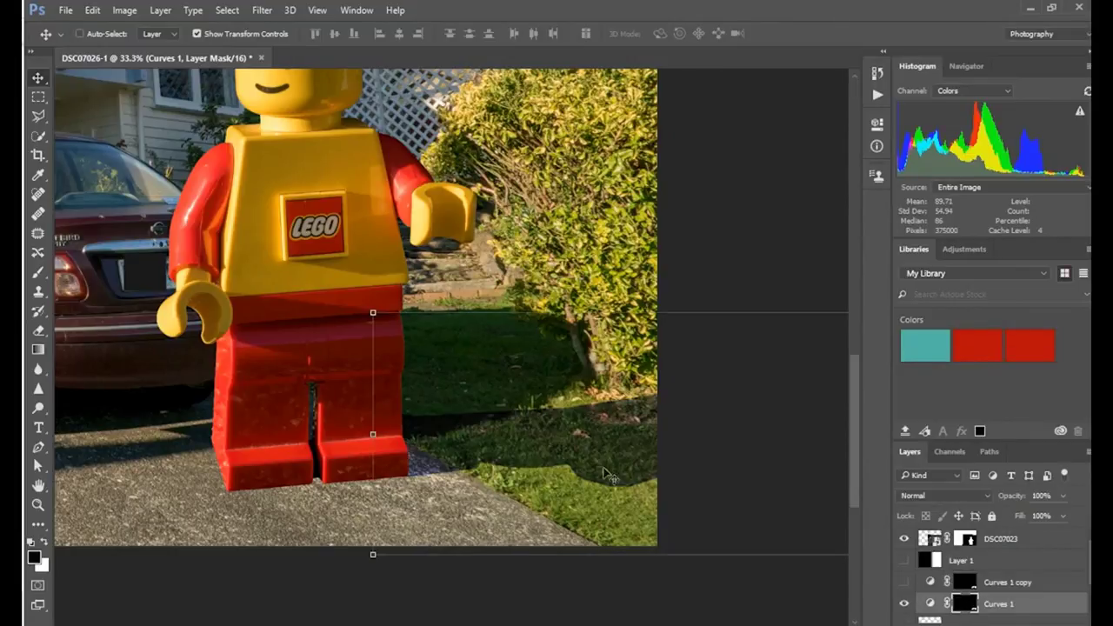
Brush the dark overlap along the grass shadow's upper edge out of the Curves 1 mask and pull its RGB curve down.
click(37, 271)
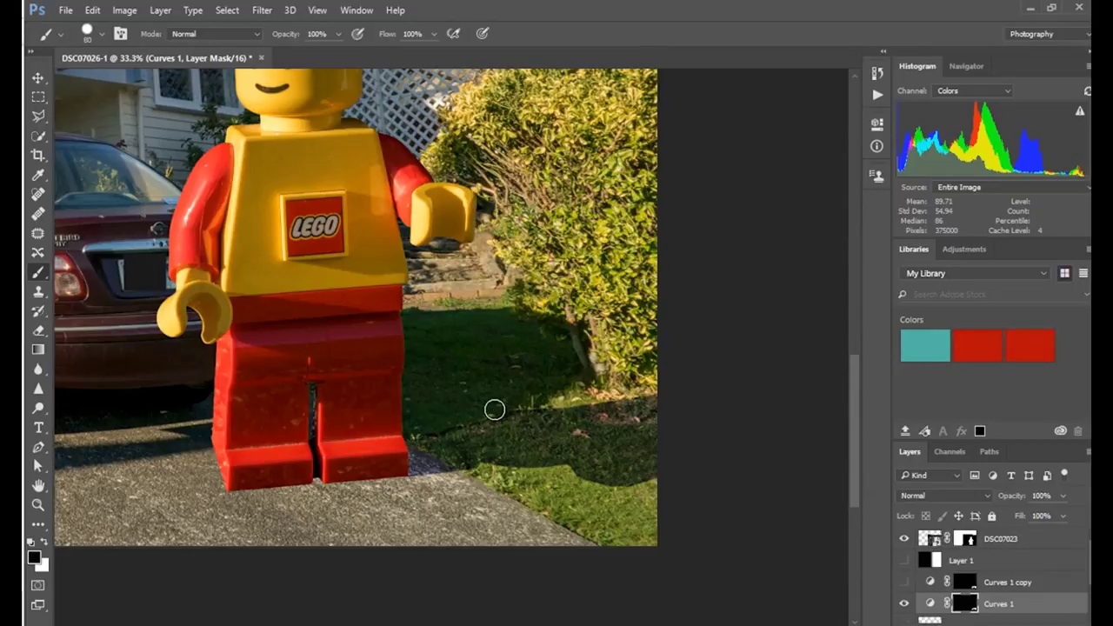
click(928, 605)
drag(834, 203, 803, 274)
Raise the highlight end of the green channel's curve in Curves 1.
click(794, 185)
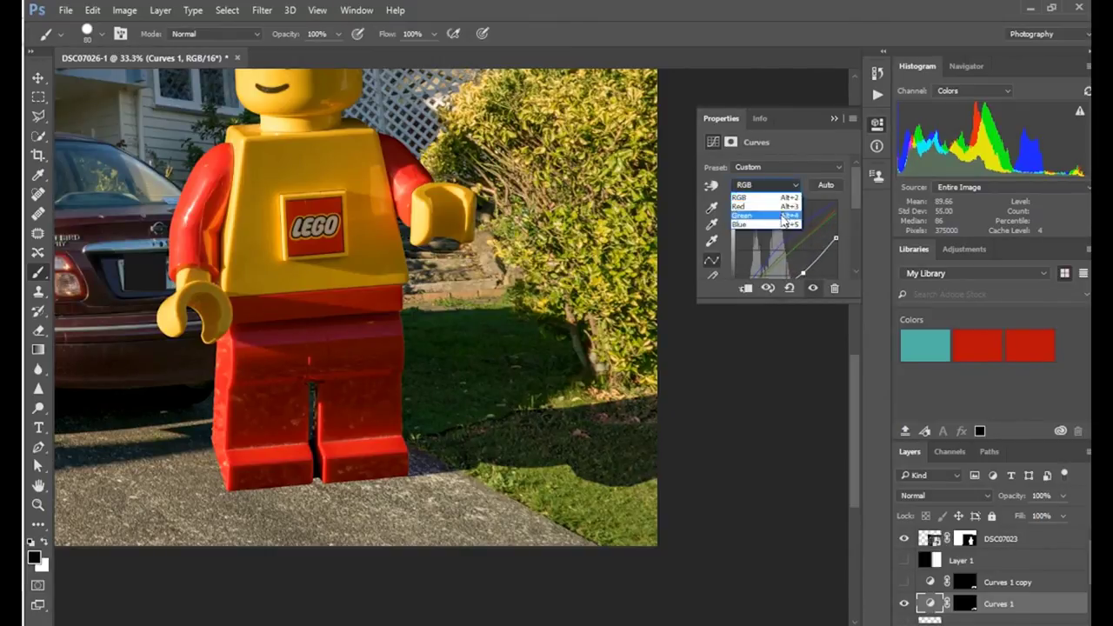
click(760, 212)
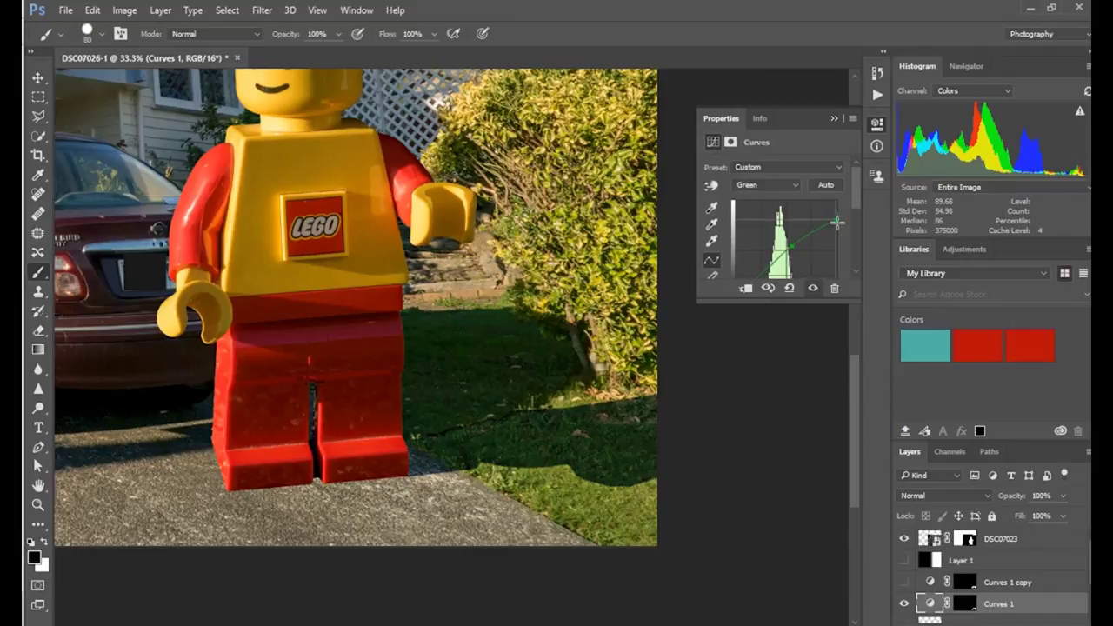
click(831, 120)
Soften the lower edge of the grass shadow on the Curves 1 mask with the Blur tool at size 250.
key(ctrl+backslash)
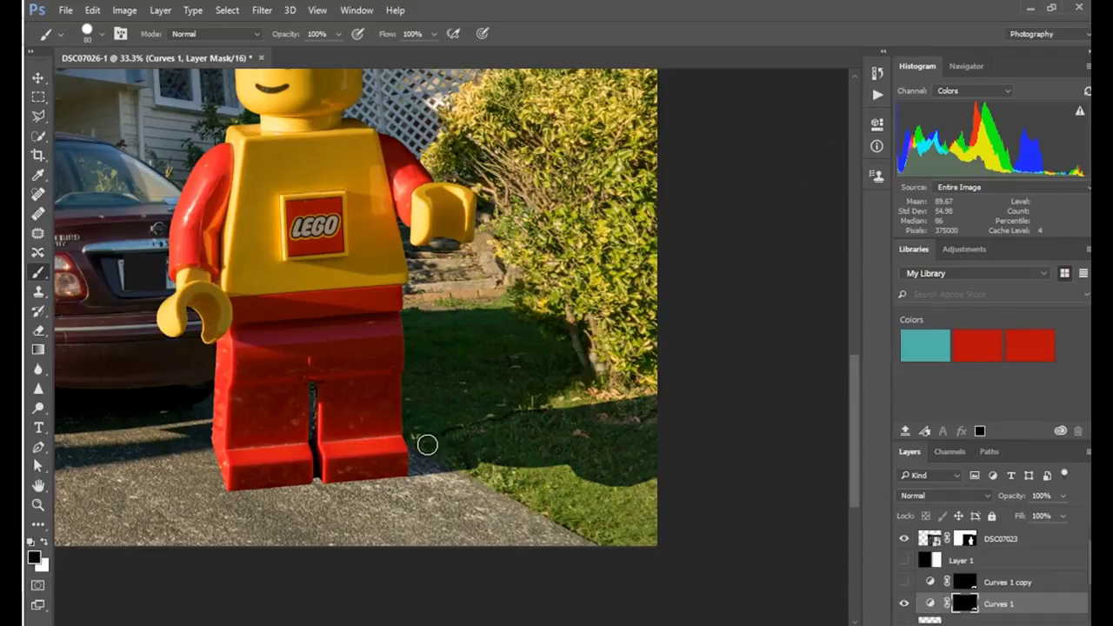
click(40, 337)
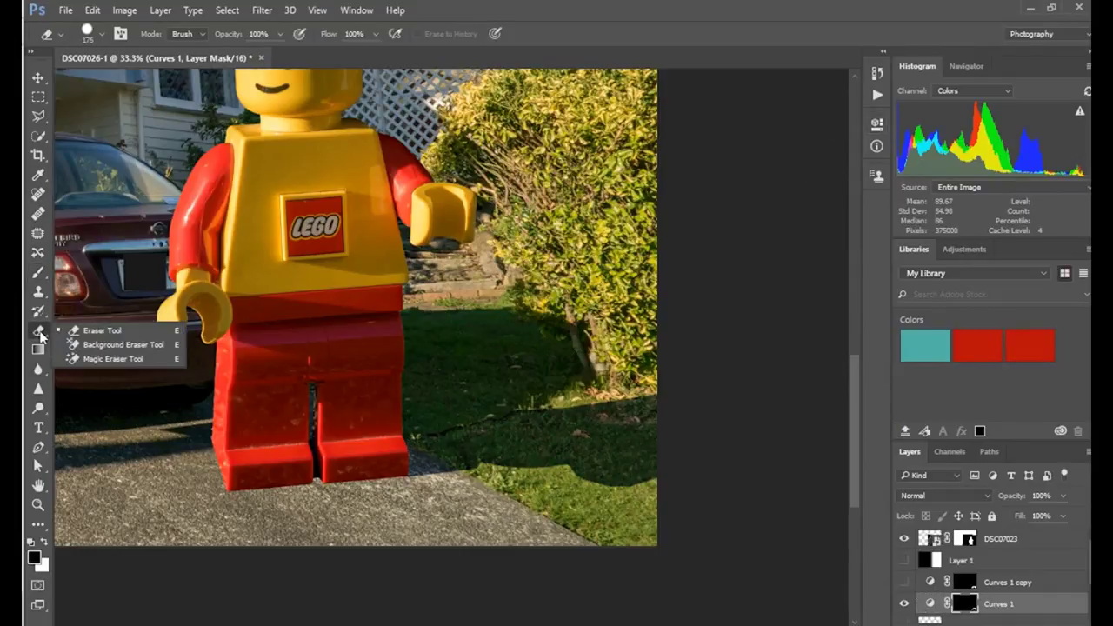
click(38, 368)
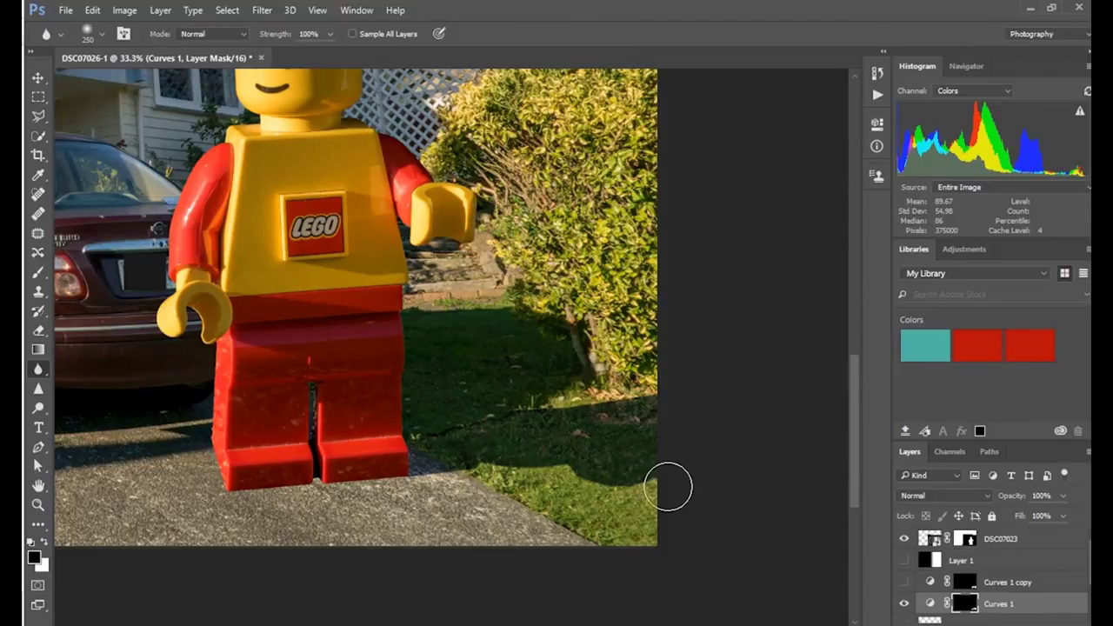
Touch up the Curves 1 mask with a size 10 brush at the end of the dark line beside the figure's leg.
key(ctrl+plus)
key(ctrl+plus)
drag(666, 485, 404, 321)
key(ctrl+plus)
key(ctrl+plus)
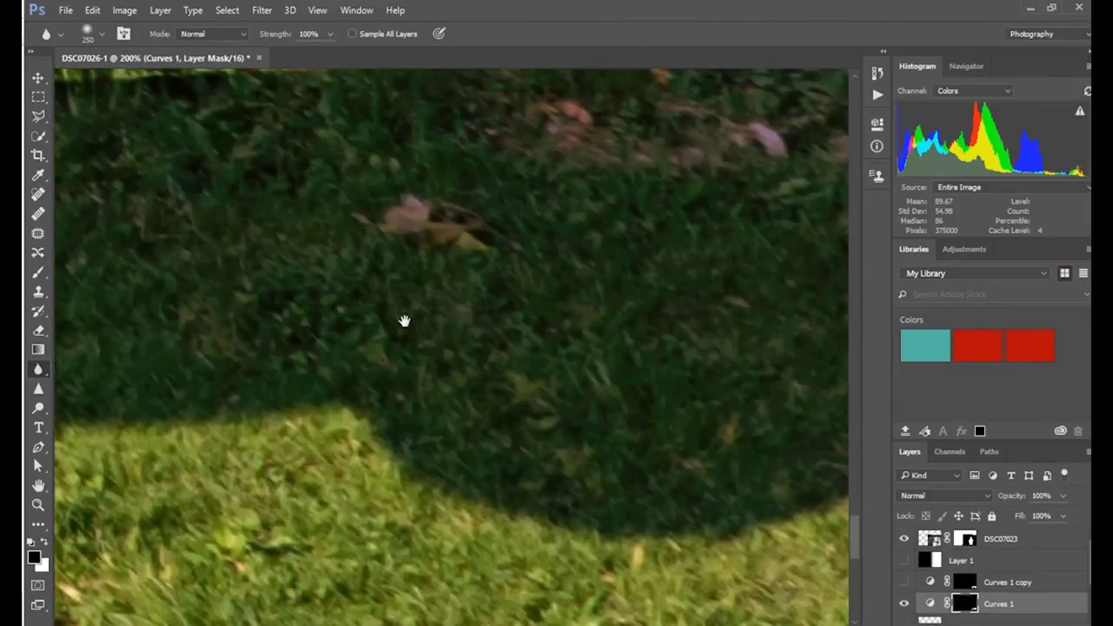
key(b)
key(bracketleft)
key(bracketleft)
key(bracketleft)
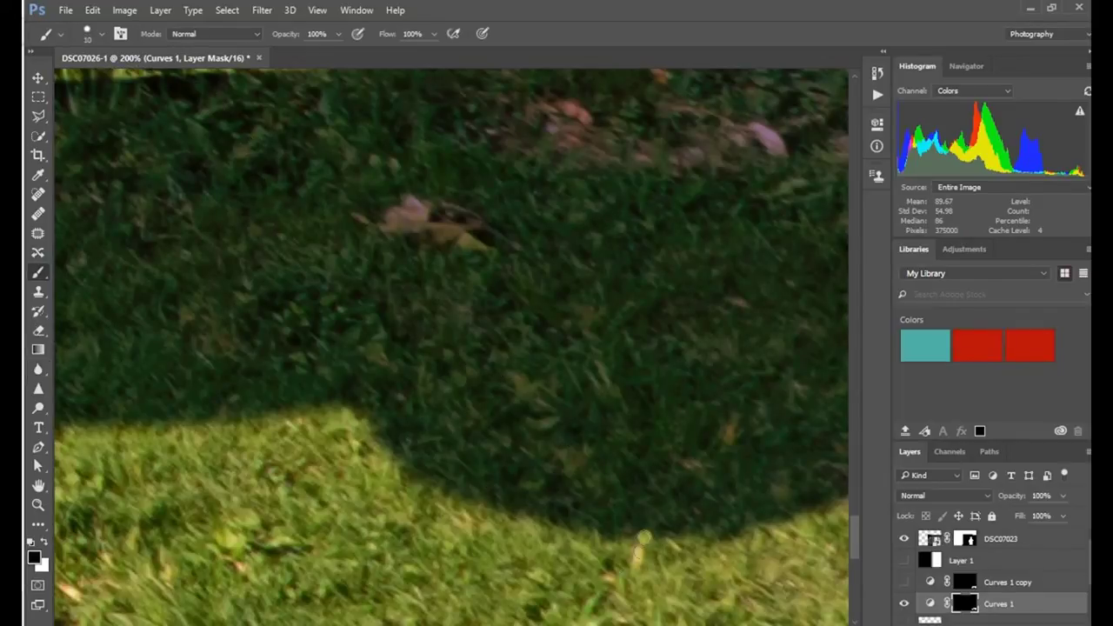
click(100, 34)
click(100, 34)
scroll(299, 484, down, 5)
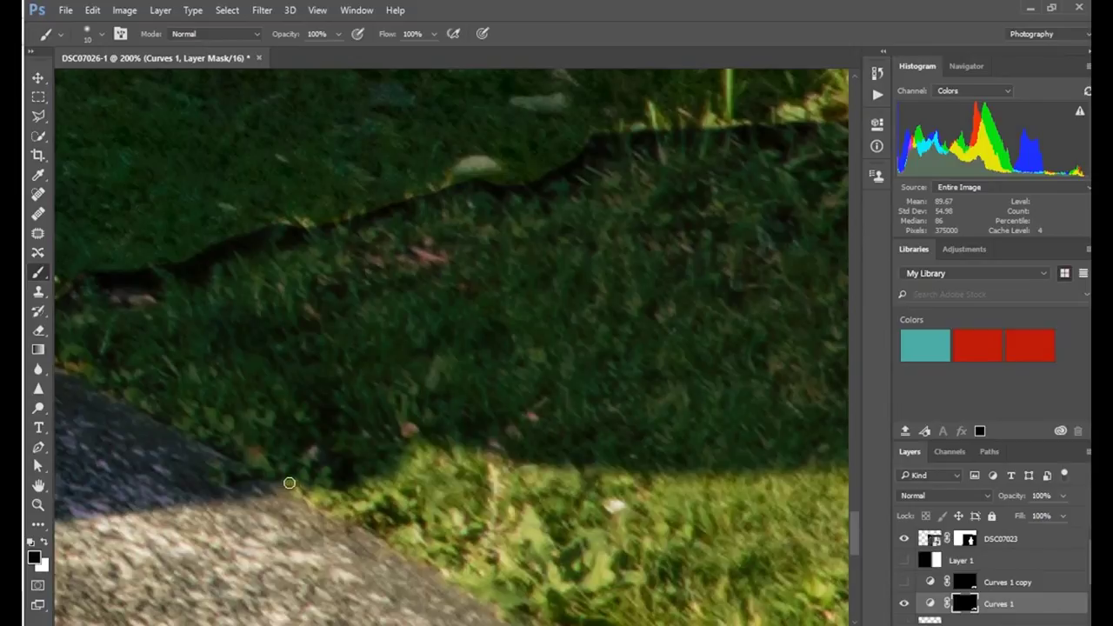
scroll(290, 482, up, 4)
scroll(289, 482, left, 2)
mouse_move(256, 397)
mouse_down()
mouse_move(309, 405)
mouse_move(317, 392)
mouse_move(282, 384)
mouse_move(340, 391)
mouse_up()
key(x)
mouse_move(231, 398)
mouse_down()
mouse_move(187, 381)
mouse_move(192, 407)
mouse_move(320, 403)
mouse_move(269, 396)
mouse_up()
Add a new layer above Layer 1 and clone grass over the dark line across the lawn with a size 30 Clone Stamp.
click(1028, 561)
key(ctrl+shift+alt+n)
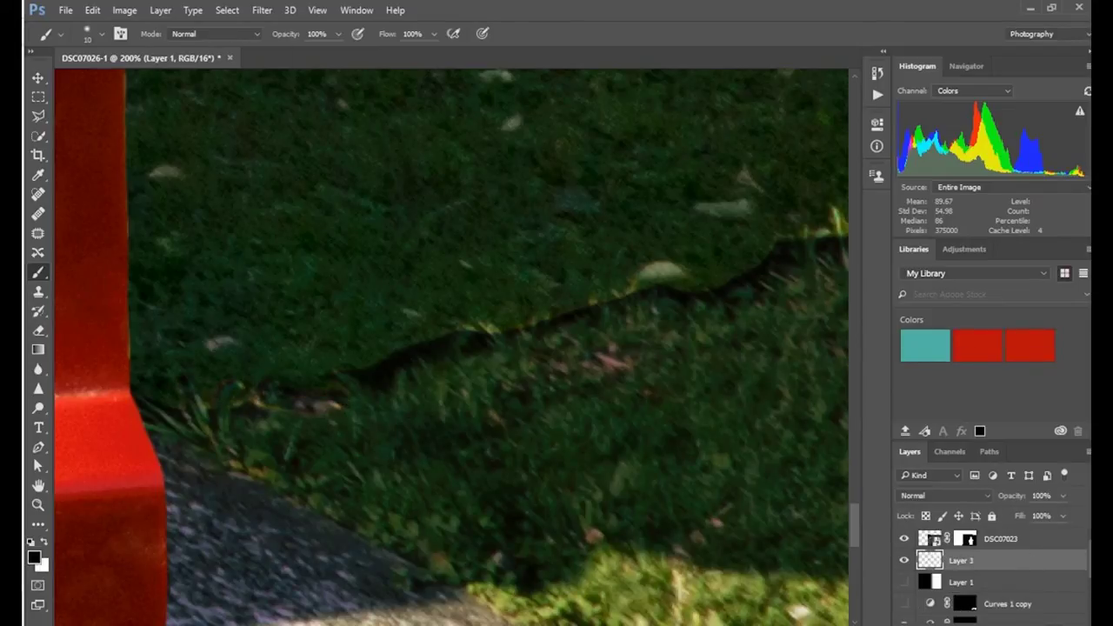
click(38, 291)
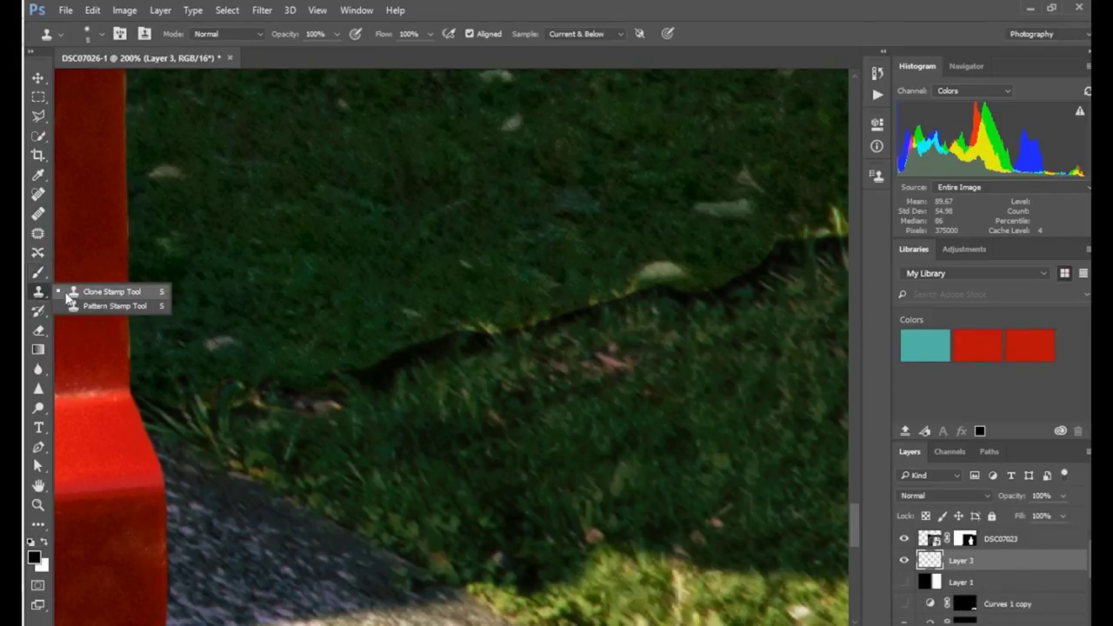
key(bracketright)
key(bracketright)
key(bracketright)
key(bracketright)
alt+click(273, 394)
drag(344, 373, 741, 286)
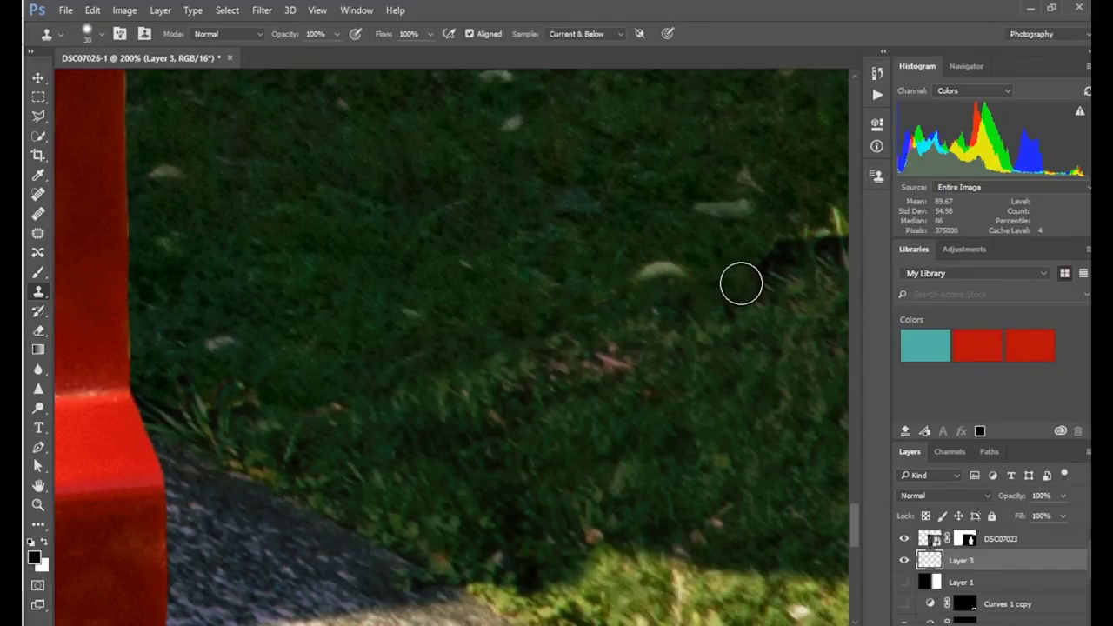
Enlarge the Clone Stamp to 80 and cover the rest of the dark line toward the hedge with grass on Layer 3.
drag(617, 258, 415, 318)
key(bracketright)
key(bracketright)
key(bracketright)
key(bracketright)
key(bracketright)
mouse_move(617, 293)
mouse_down()
mouse_move(693, 224)
mouse_move(714, 286)
mouse_up()
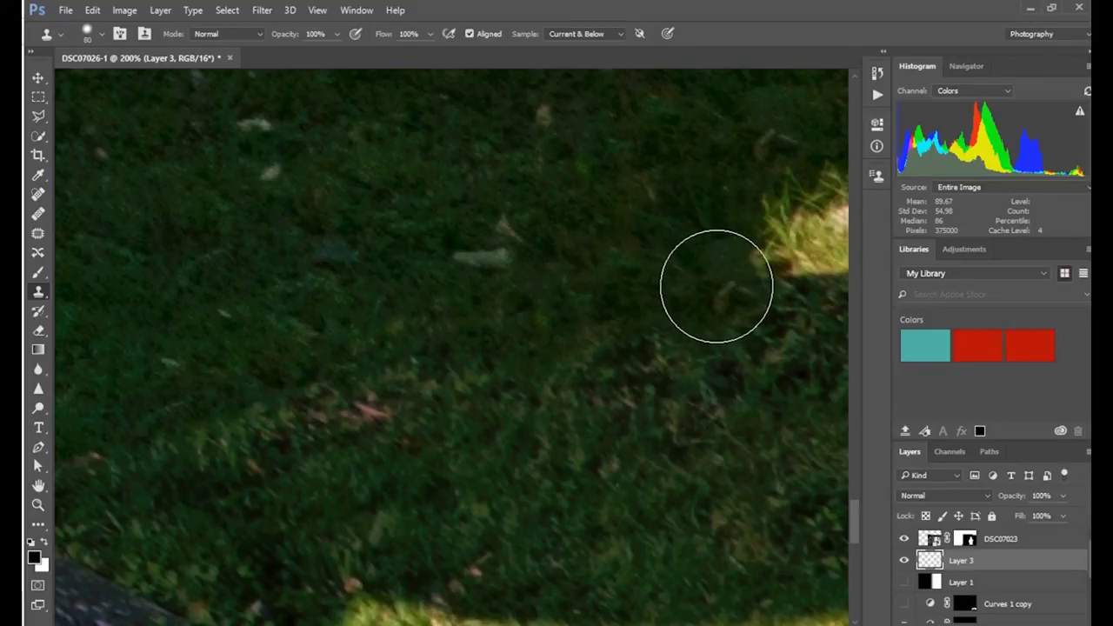
key(ctrl+minus)
key(ctrl+minus)
key(ctrl+minus)
key(ctrl+minus)
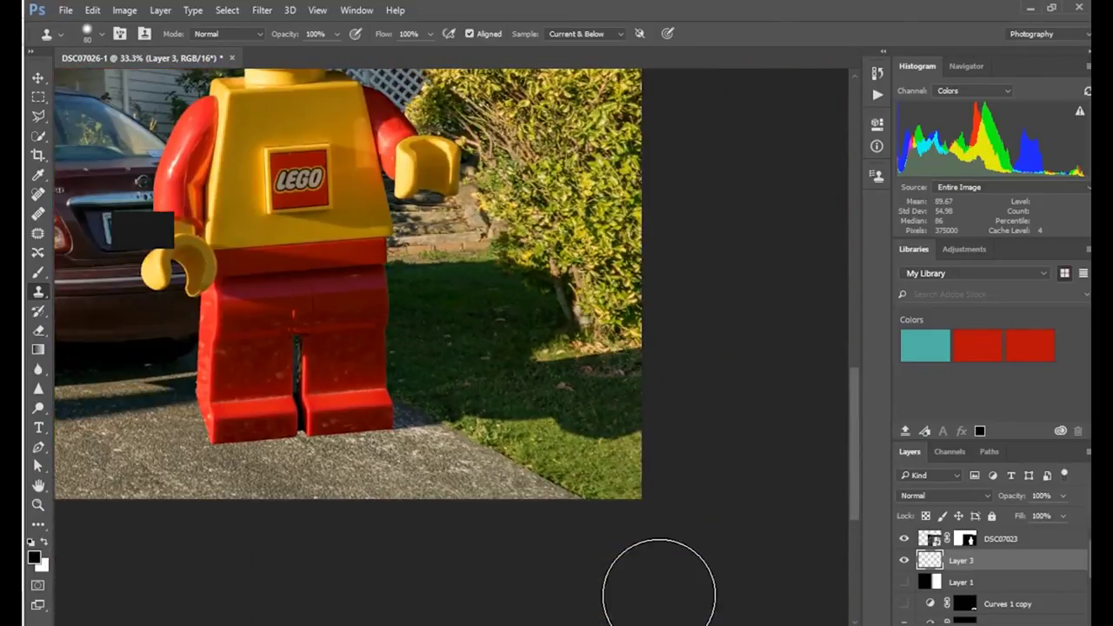
click(963, 603)
key(x)
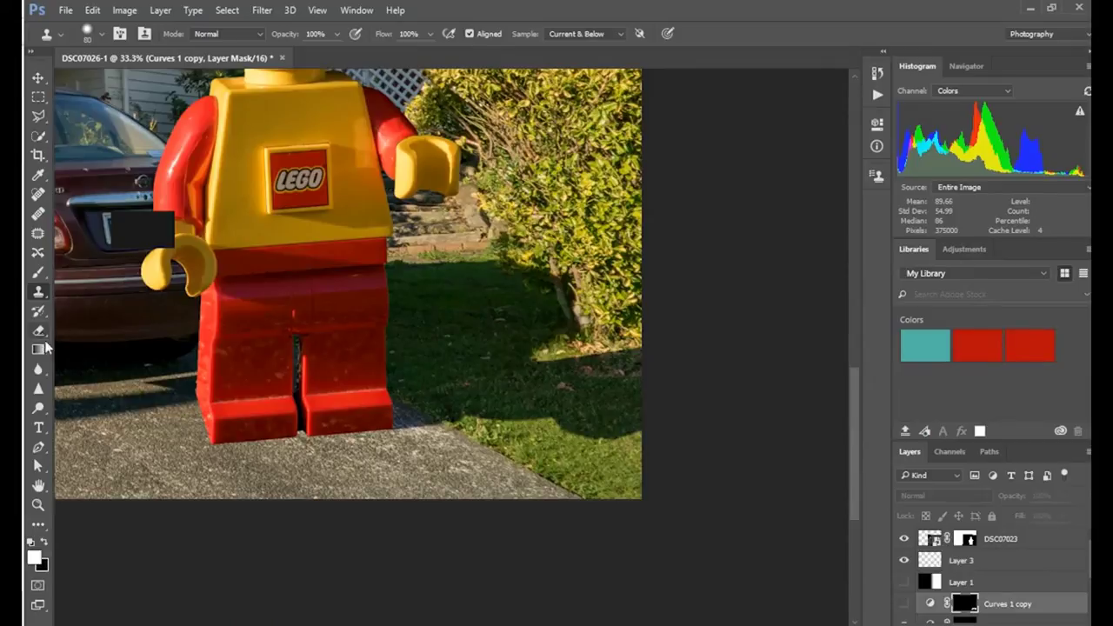
click(39, 369)
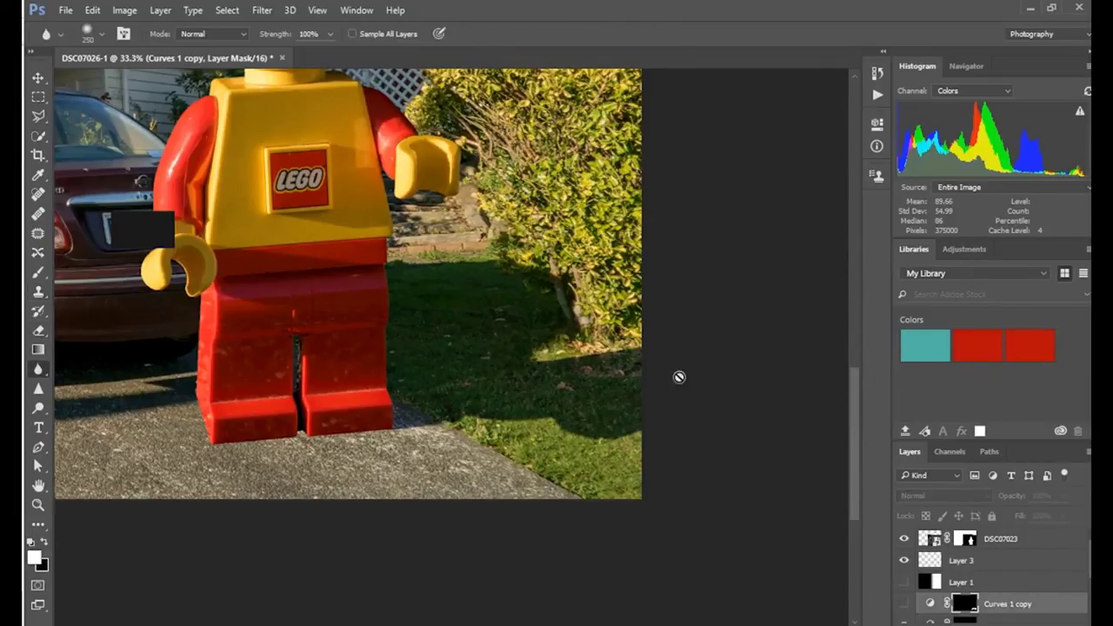
click(597, 378)
click(587, 330)
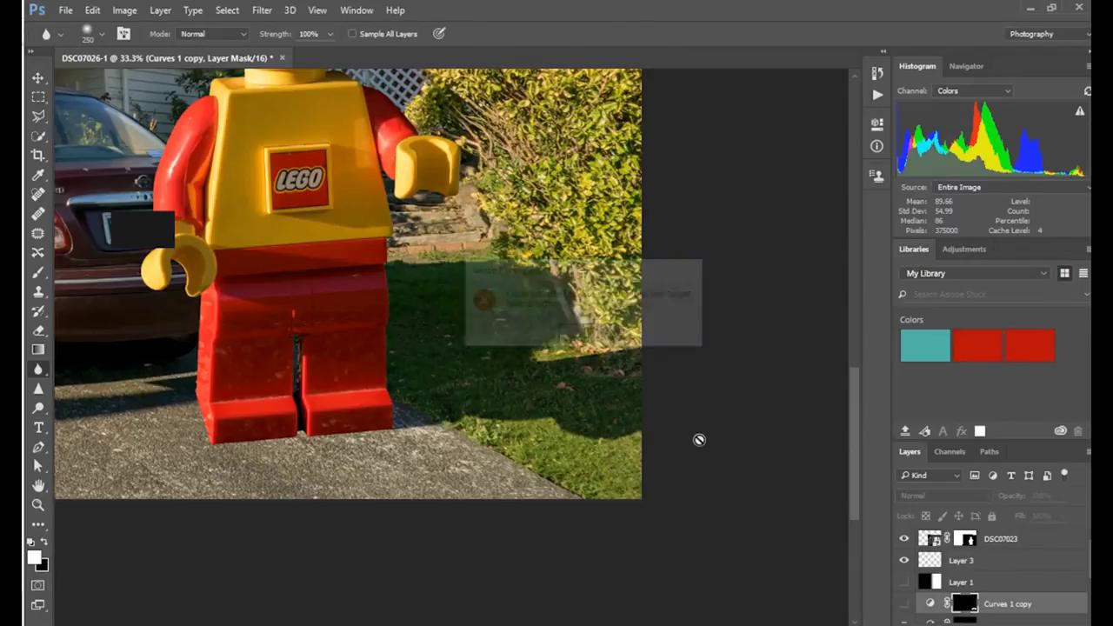
Select the Curves 1 mask, soften the shadow edge at the lawn's outer border with the Blur tool, and check the whole composite.
scroll(987, 606, down, 1)
click(956, 602)
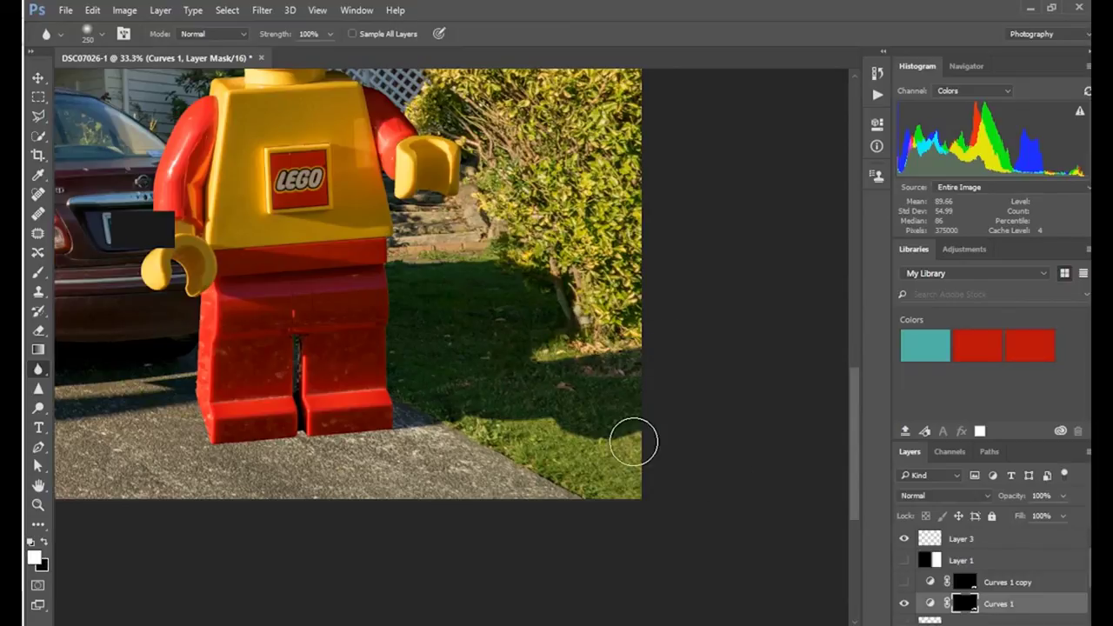
key(ctrl+minus)
key(ctrl+minus)
key(ctrl+minus)
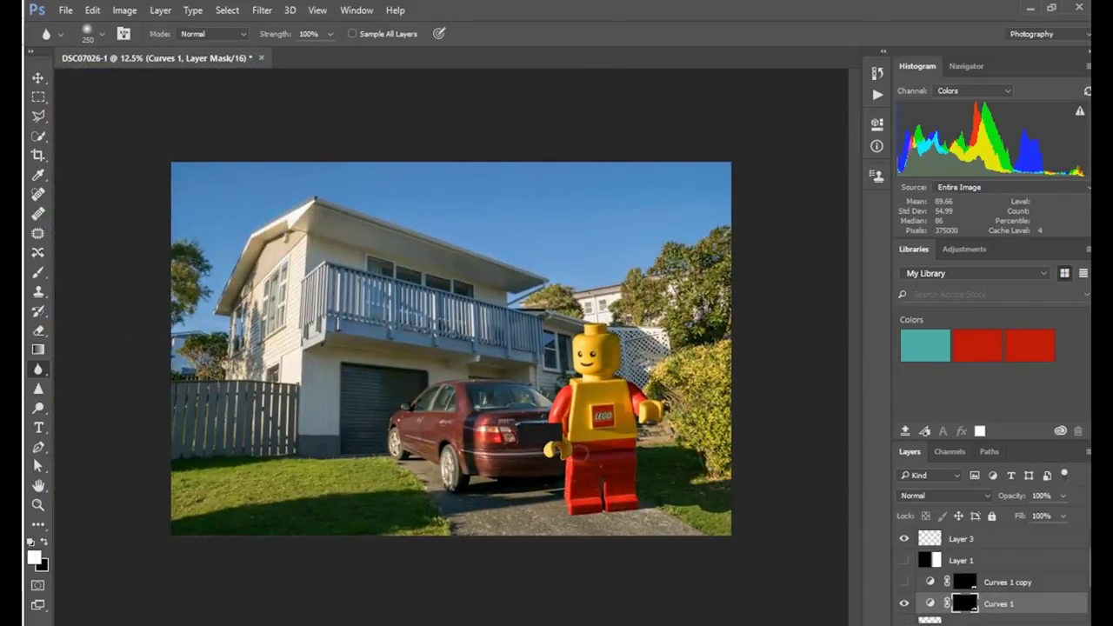
Paint white on the Curves 1 mask with a size 45 brush to darken the background in the gap between the figure's legs.
key(ctrl+plus)
key(ctrl+plus)
key(ctrl+plus)
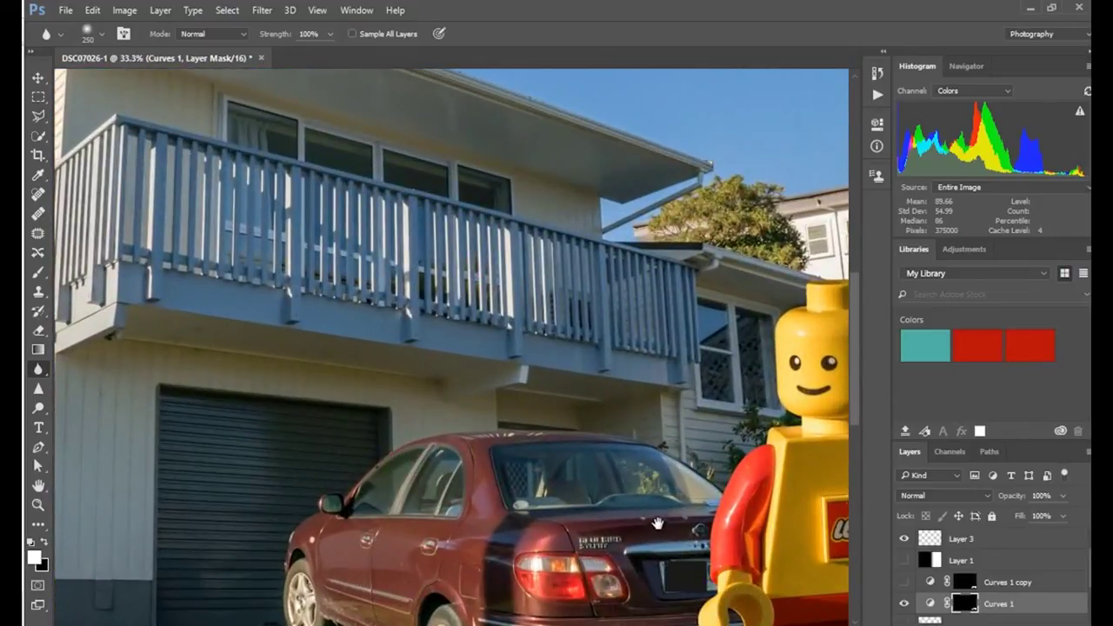
drag(657, 523, 344, 182)
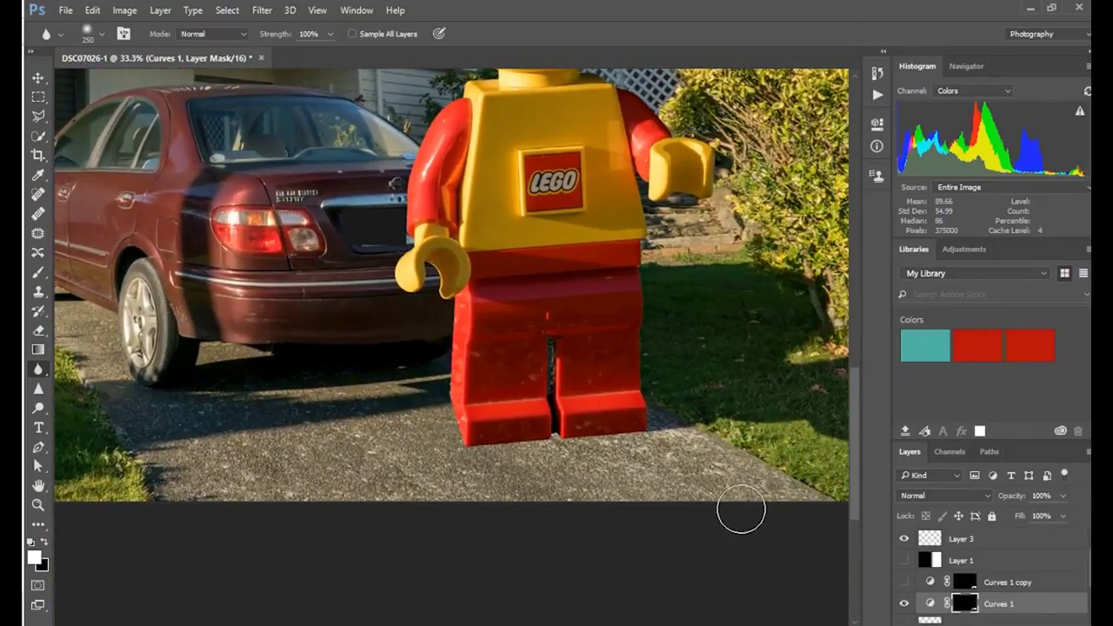
key(ctrl+plus)
drag(739, 509, 426, 361)
key(bracketleft)
key(bracketleft)
key(bracketleft)
key(bracketleft)
key(bracketleft)
key(bracketleft)
key(bracketleft)
key(bracketleft)
key(bracketleft)
key(b)
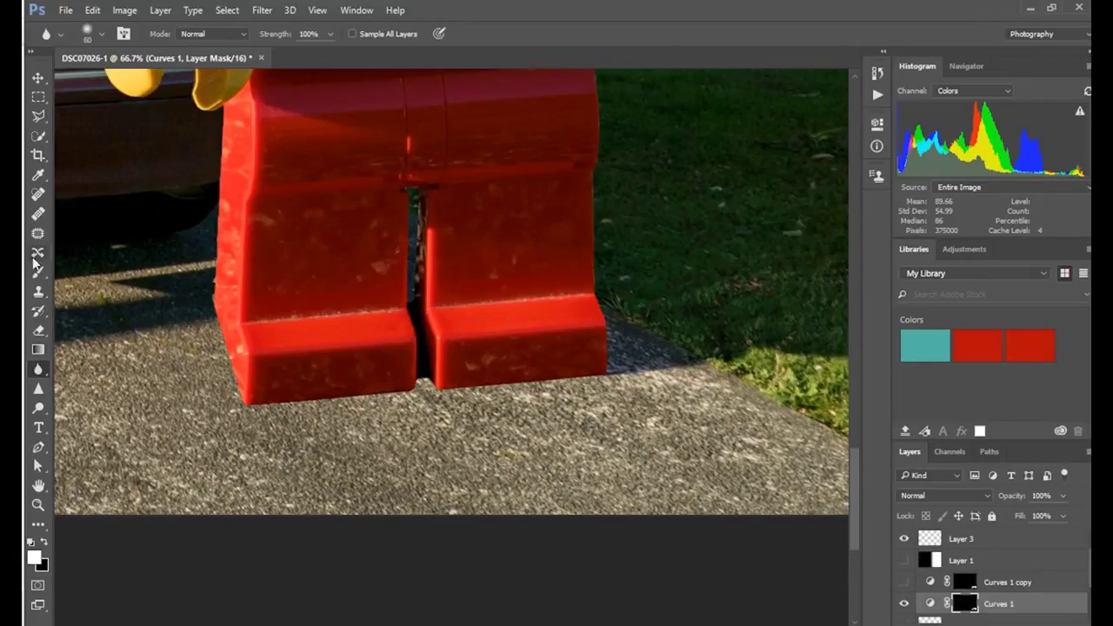
drag(419, 380, 423, 375)
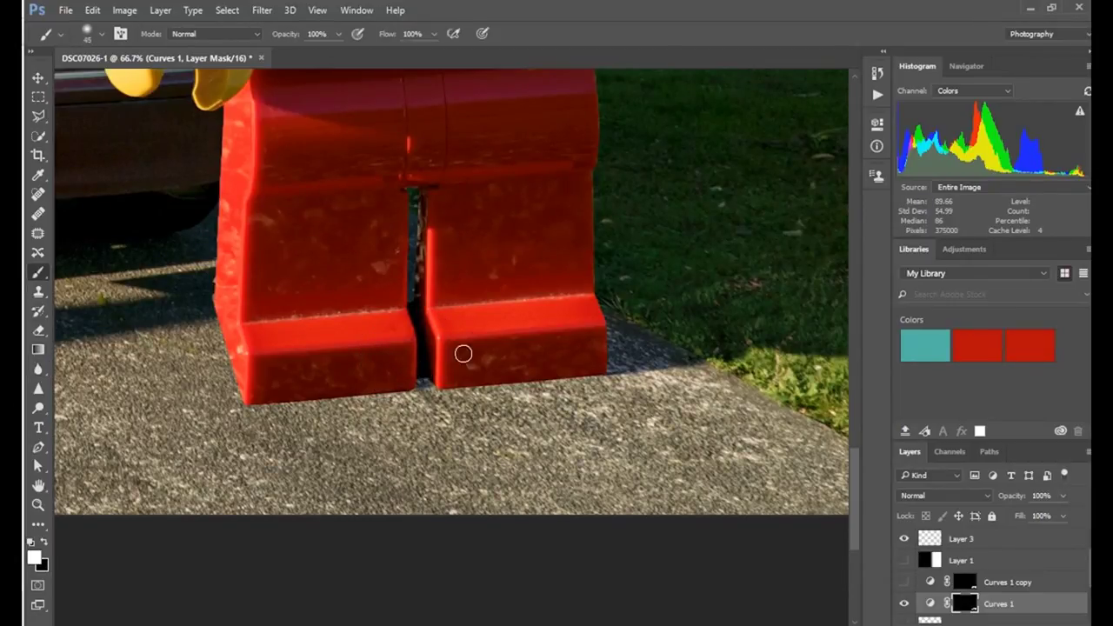
drag(412, 288, 417, 217)
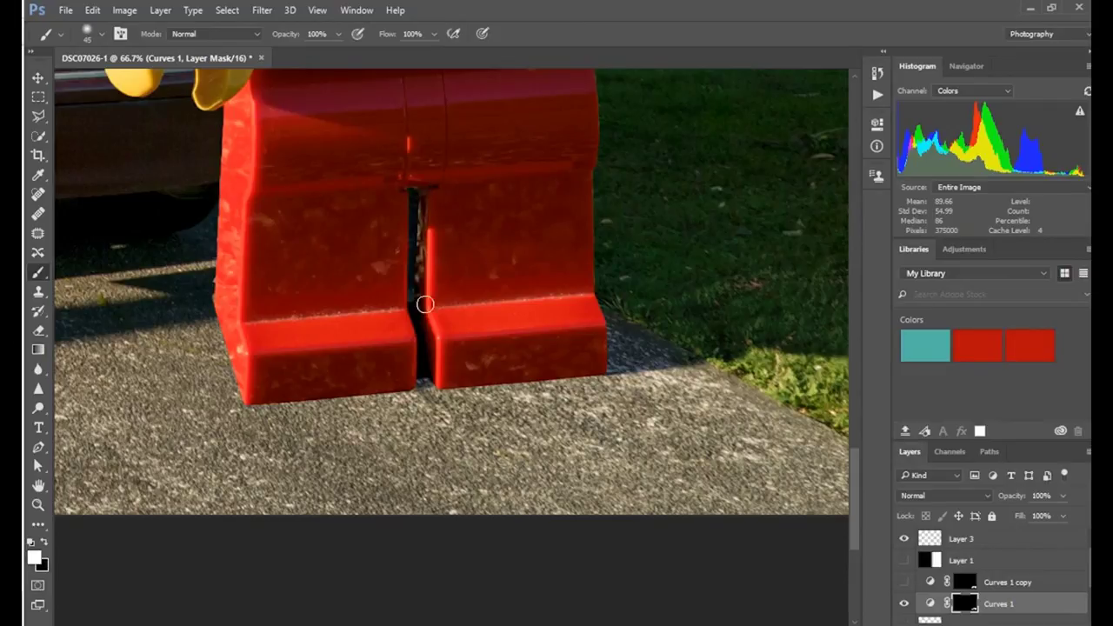
Add a new layer above Curves 1 copy, set it to Multiply at 41% opacity, and paint black in the gap between the legs.
click(1009, 582)
key(ctrl+shift+alt+n)
click(956, 495)
click(943, 246)
click(1062, 495)
click(407, 243)
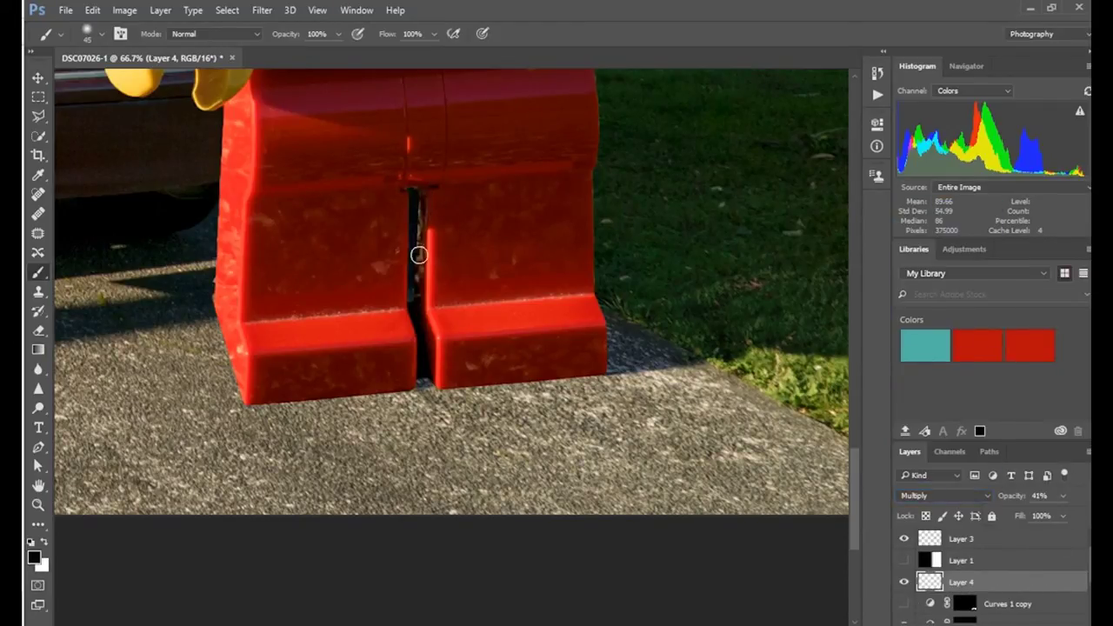
Move Layer 4 above the DSC07023 layer, set its opacity to 84%, and paint more black in the leg gap.
scroll(1030, 583, up, 1)
drag(1004, 606, 1000, 532)
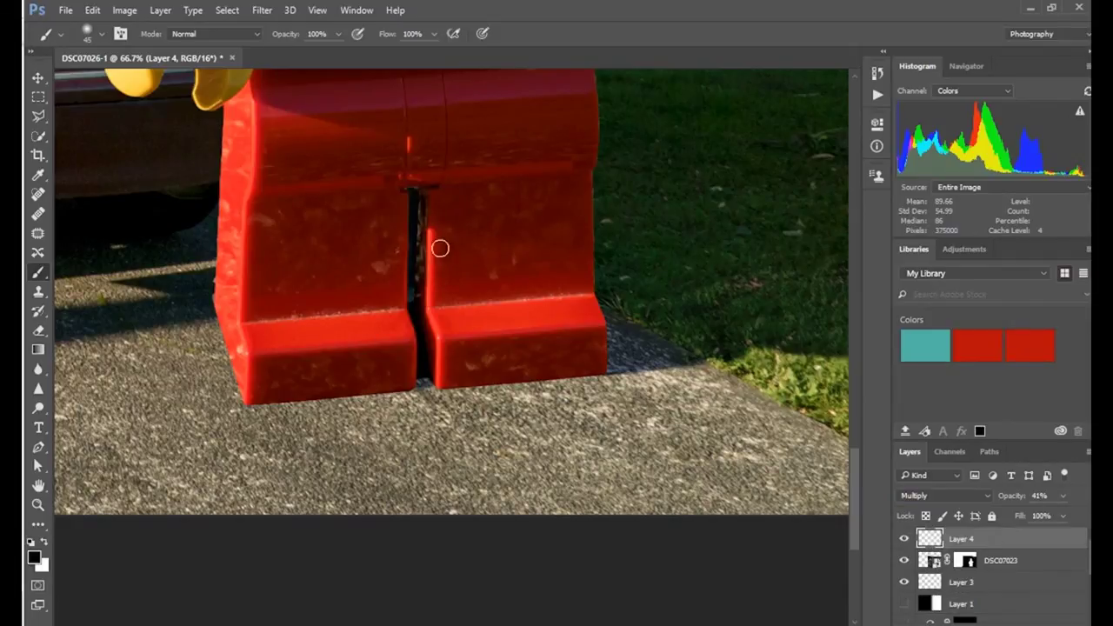
drag(1064, 497, 1077, 513)
click(416, 289)
Refine the leg gap shading on Layer 4 with a size 30 brush and erase the spill over the legs.
key(bracketleft)
key(bracketleft)
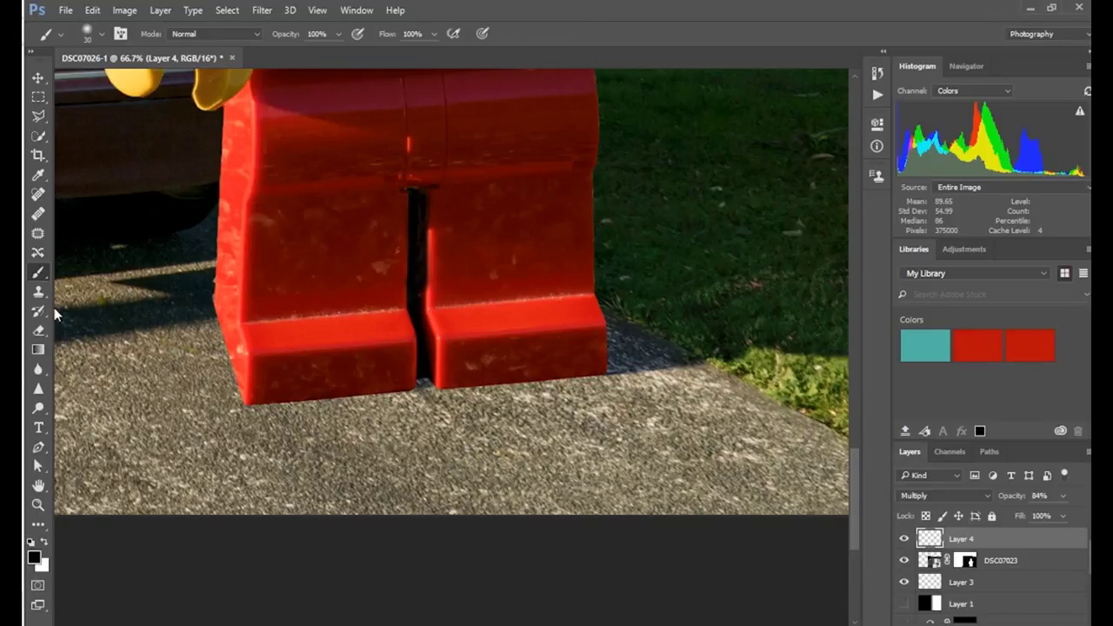
key(e)
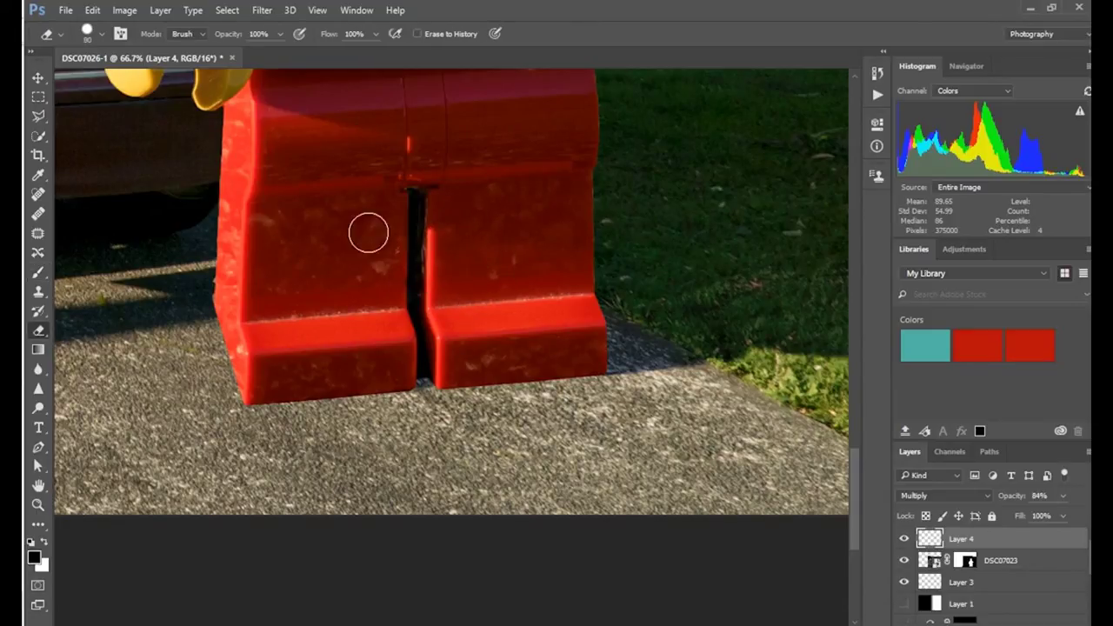
scroll(730, 445, down, 5)
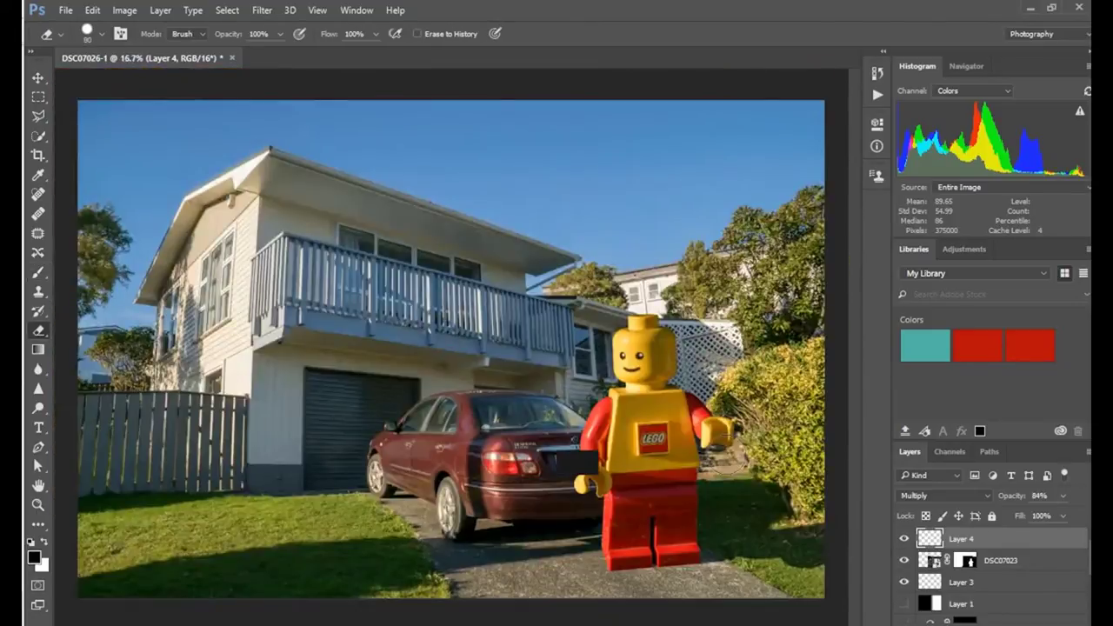